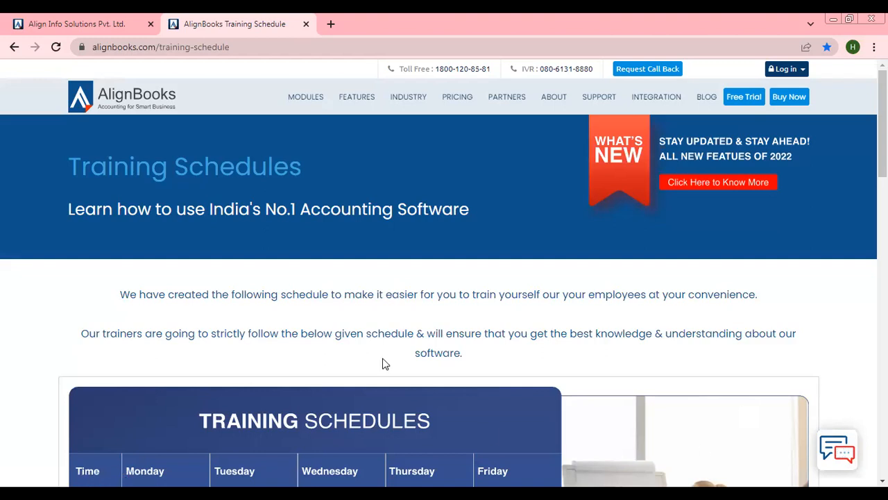
# - Open the What's New page with the 22 Jan, 2022 feature updates in a new tab and close the chat popup
pyautogui.middleClick(332, 294)
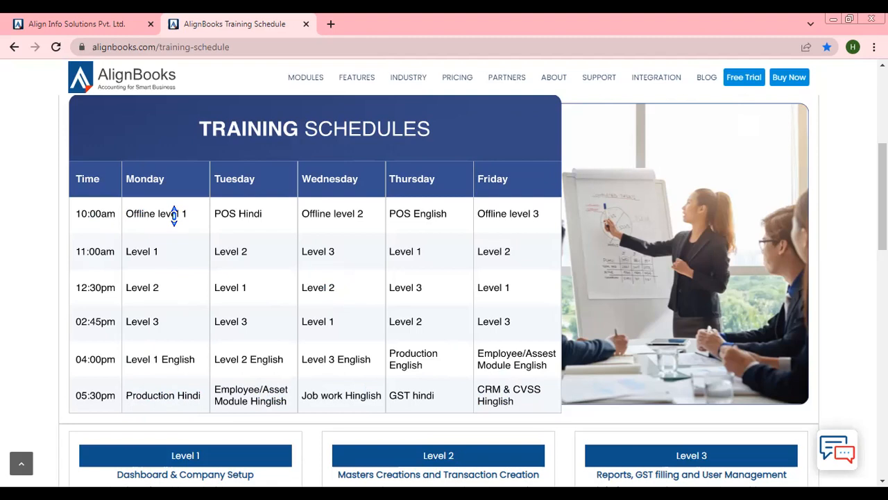
pyautogui.scroll(-5, 353, 287)
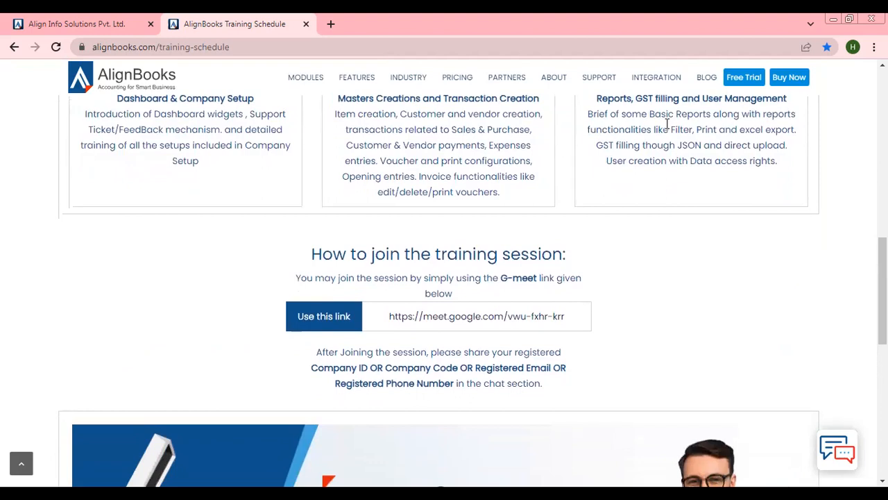
pyautogui.scroll(5, 666, 123)
pyautogui.scroll(-6, 660, 178)
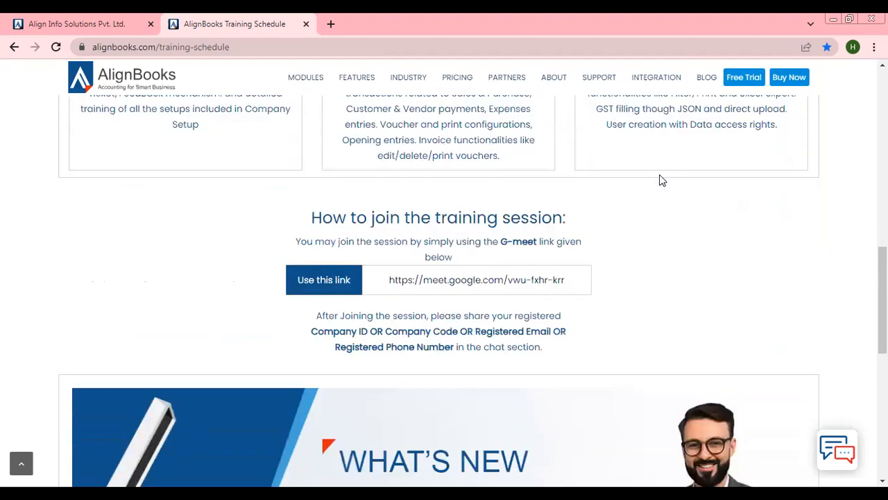
pyautogui.scroll(3, 660, 179)
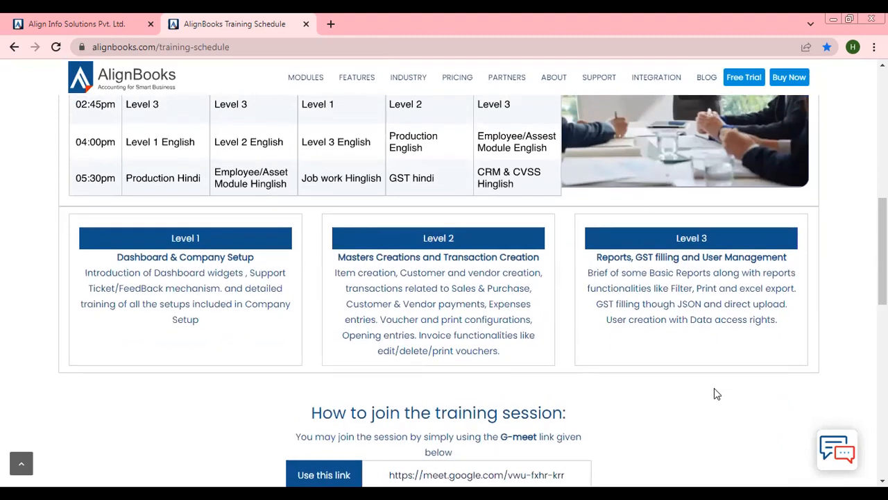
pyautogui.scroll(-2, 623, 384)
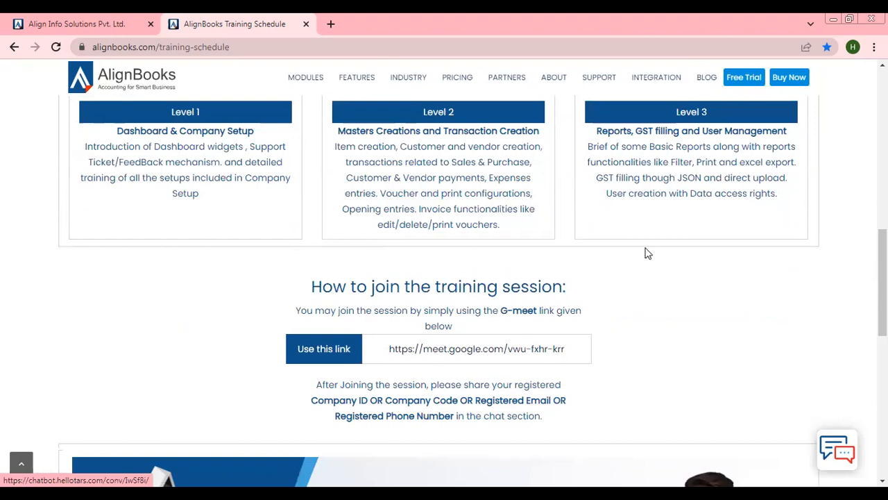
pyautogui.scroll(-1, 645, 253)
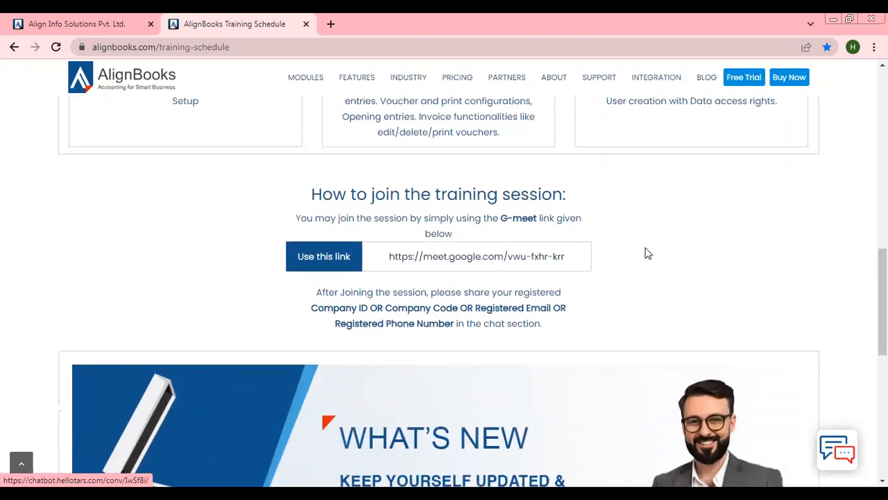
pyautogui.scroll(-1, 646, 254)
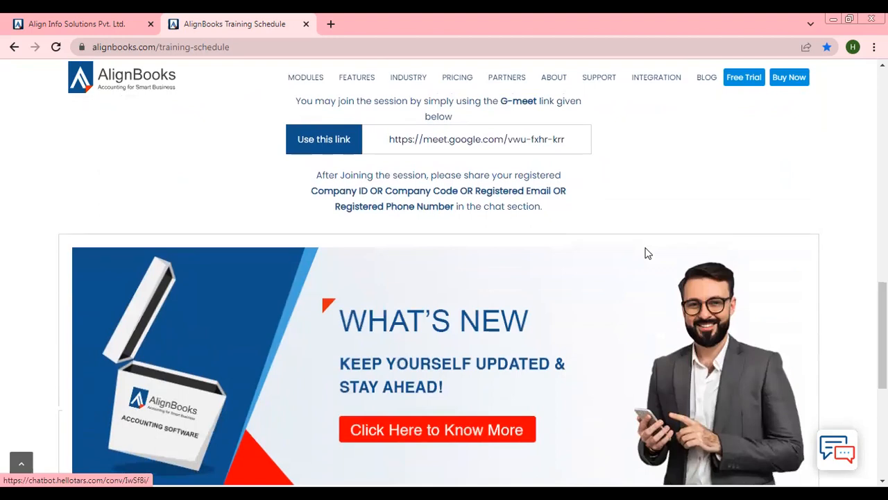
pyautogui.scroll(10, 542, 297)
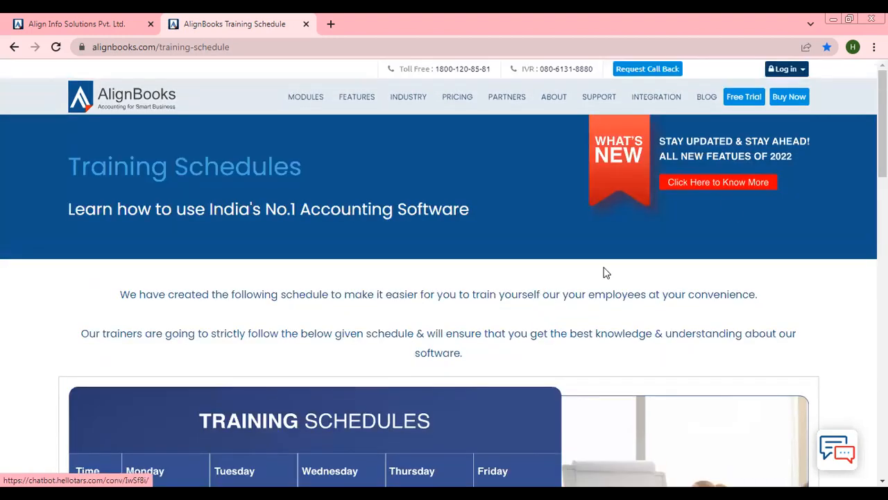
pyautogui.click(705, 188)
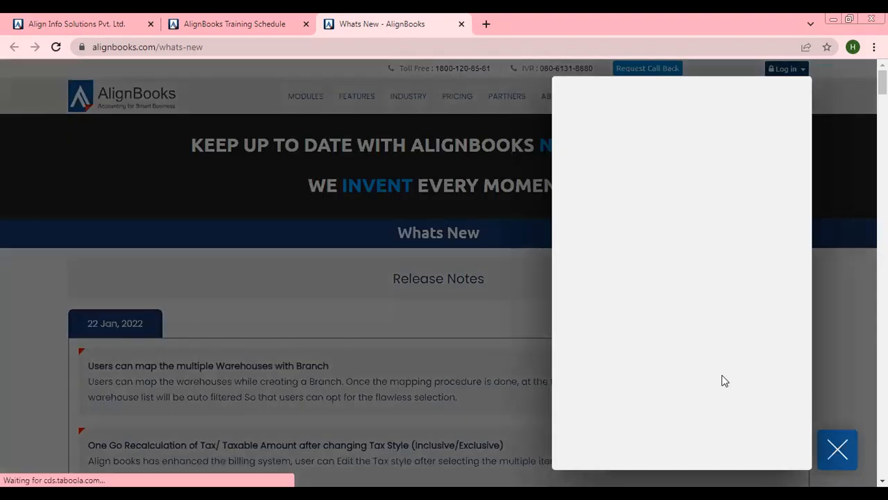
pyautogui.click(850, 469)
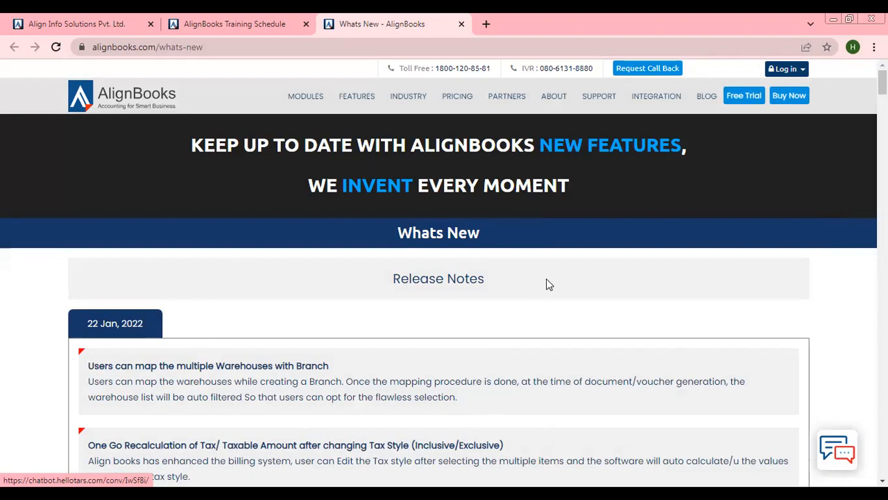
# - Go back to the company dashboard and bring up the Raise Support Ticket form
pyautogui.click(136, 19)
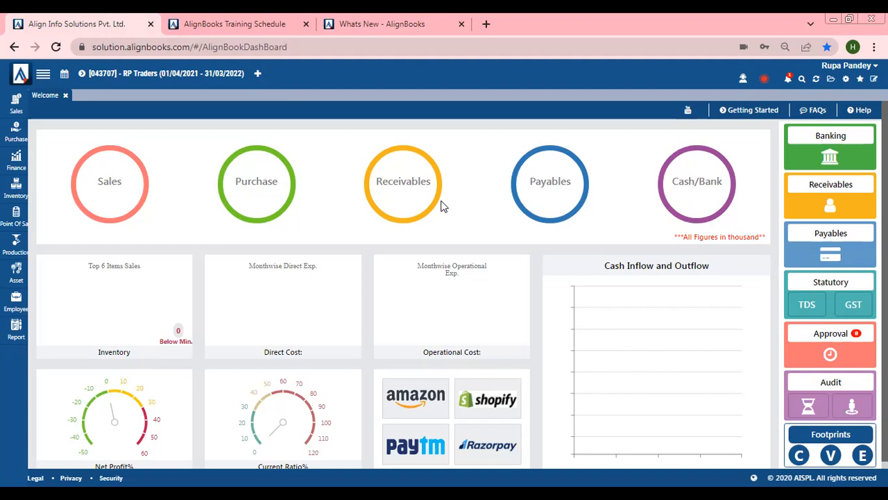
pyautogui.click(742, 80)
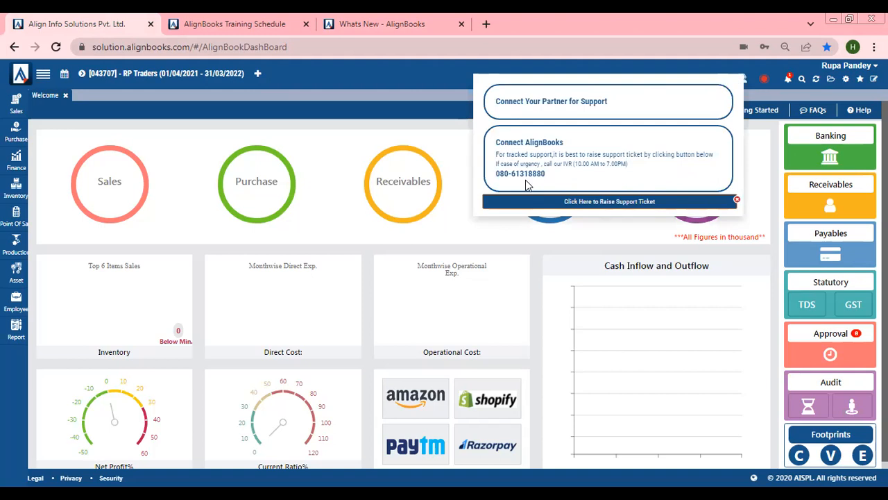
pyautogui.click(604, 203)
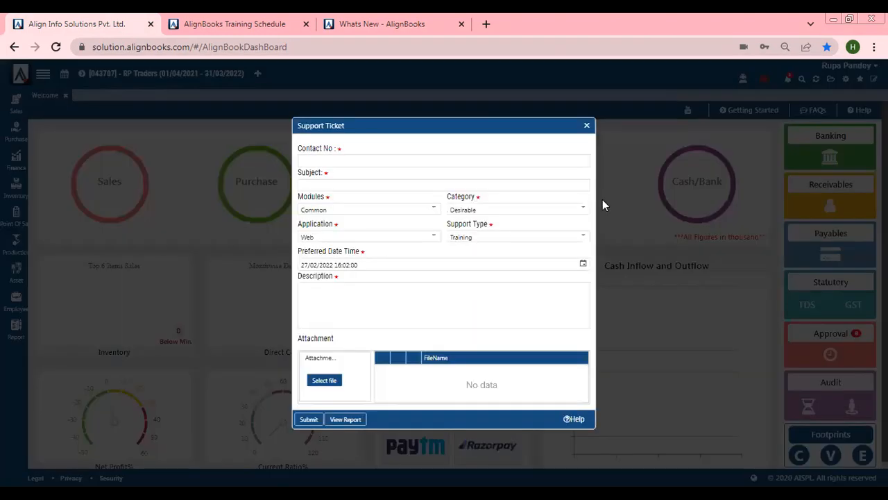
# - Look over the contact number, subject and description fields, then review and close the past ticket history
pyautogui.click(412, 160)
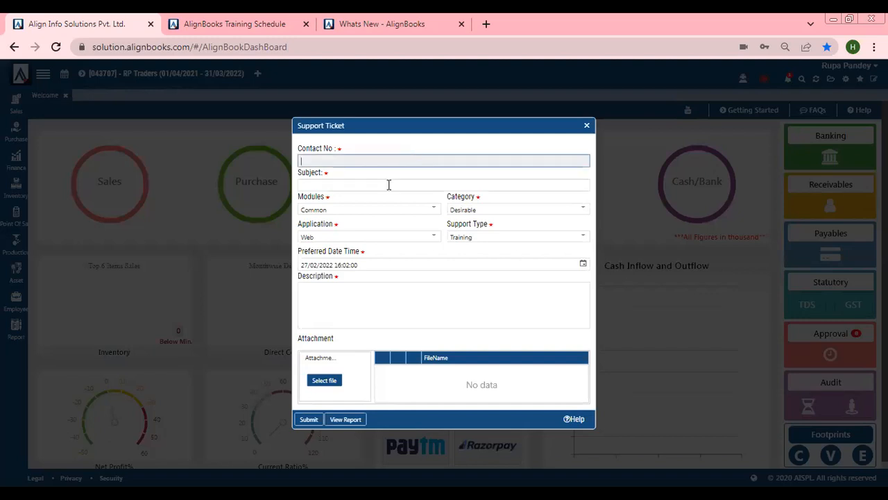
pyautogui.click(388, 185)
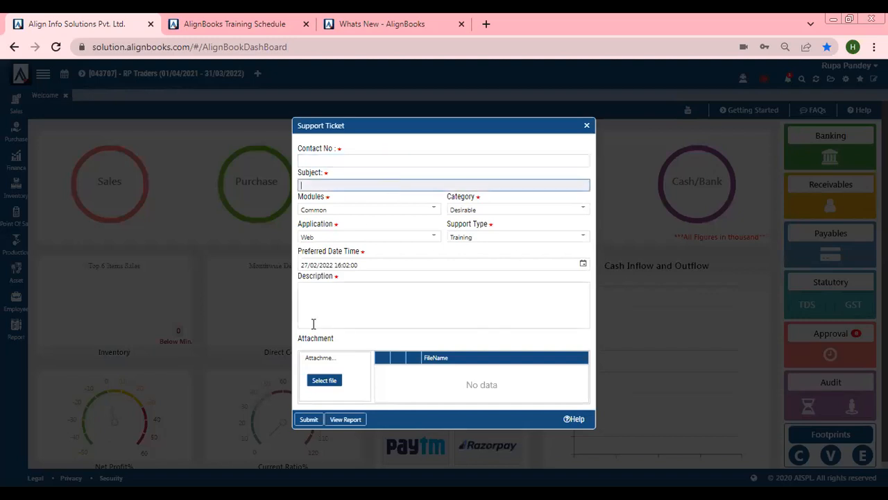
pyautogui.click(439, 313)
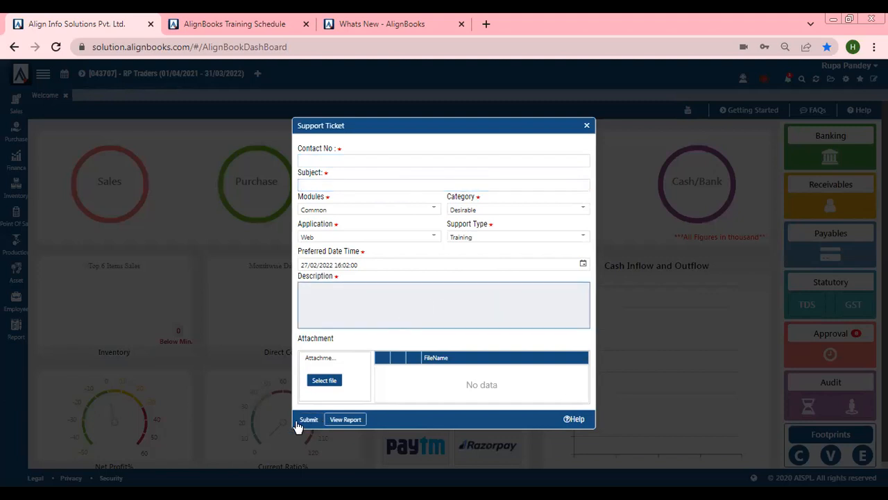
pyautogui.click(345, 420)
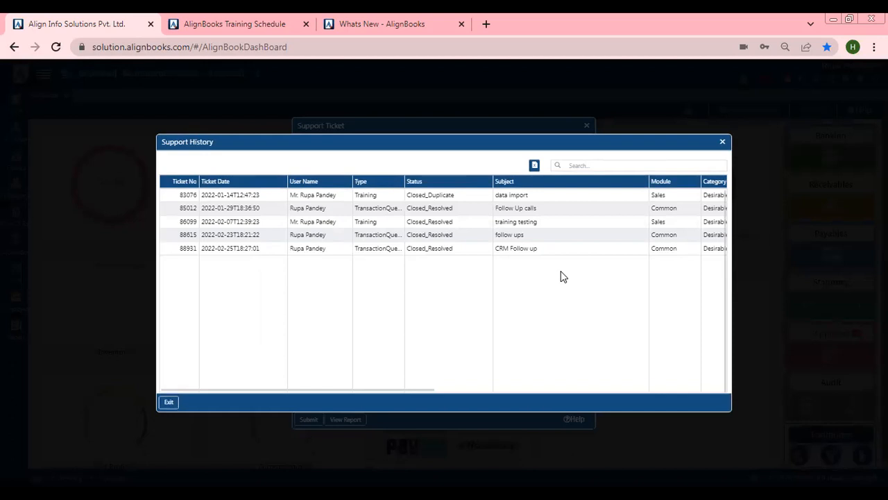
pyautogui.click(722, 143)
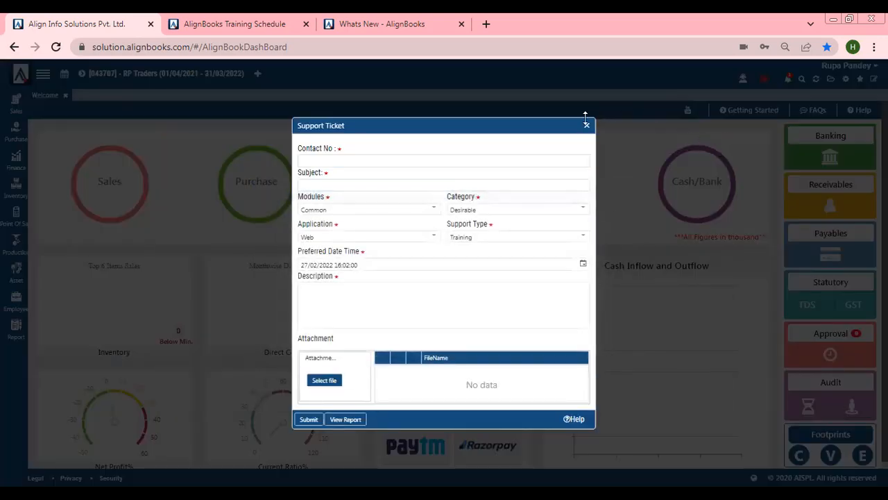
# - Close the support form, refresh the dashboard data, and open the Trial Balance report for 27/02/2022
pyautogui.click(586, 127)
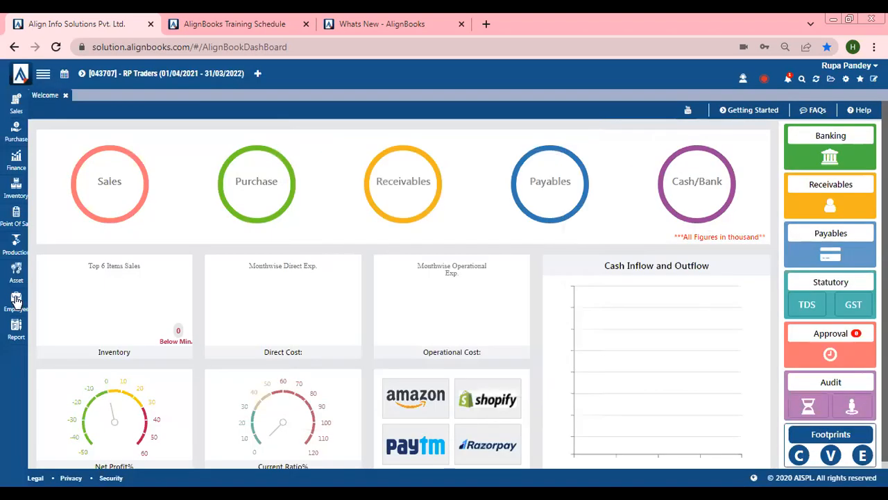
pyautogui.click(16, 325)
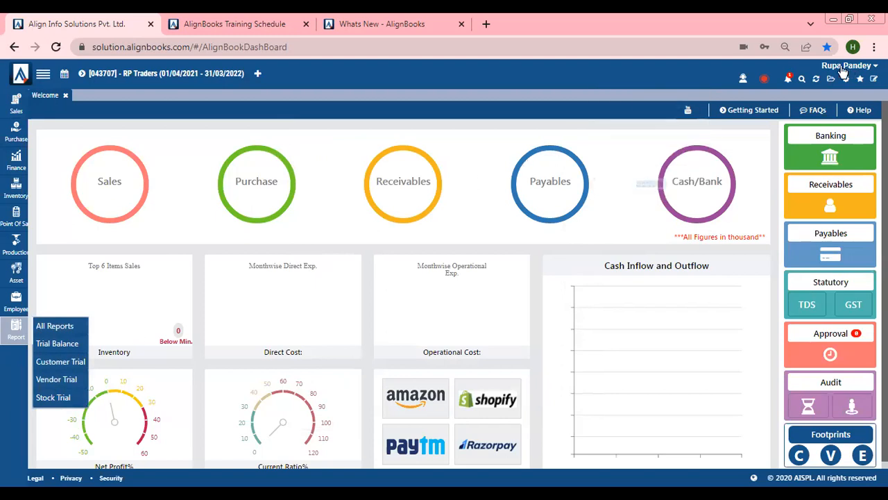
pyautogui.click(816, 81)
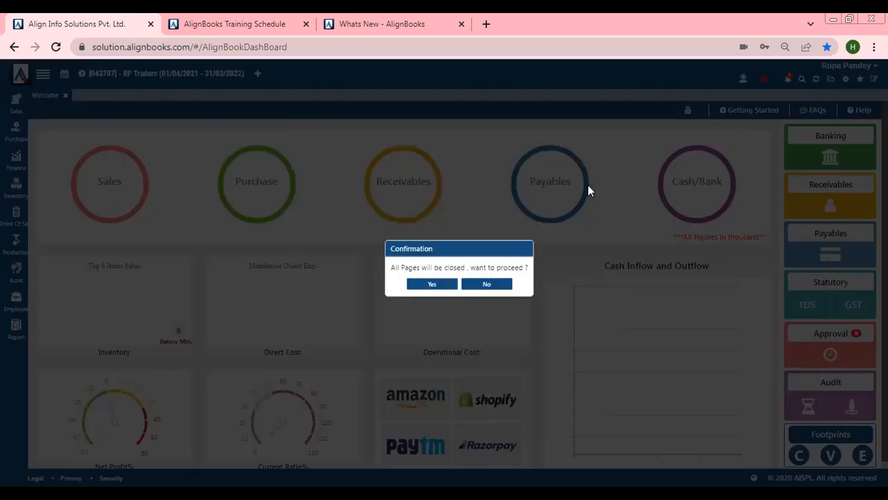
pyautogui.click(432, 285)
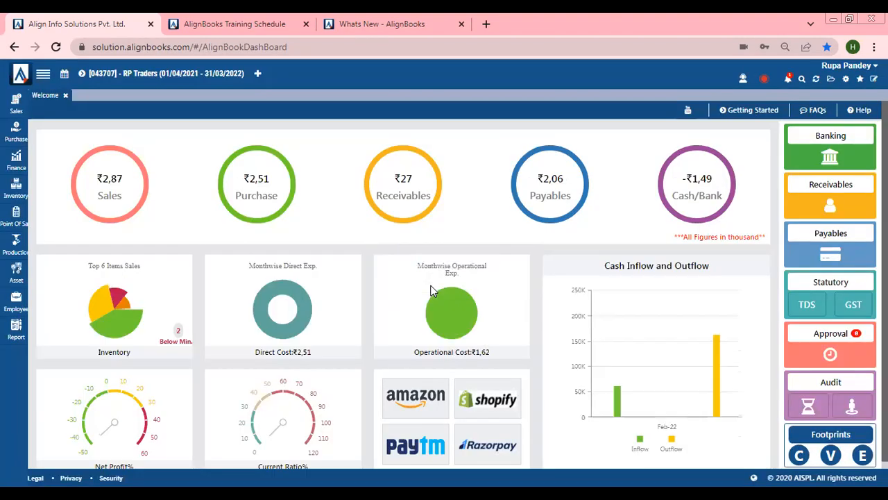
pyautogui.click(14, 333)
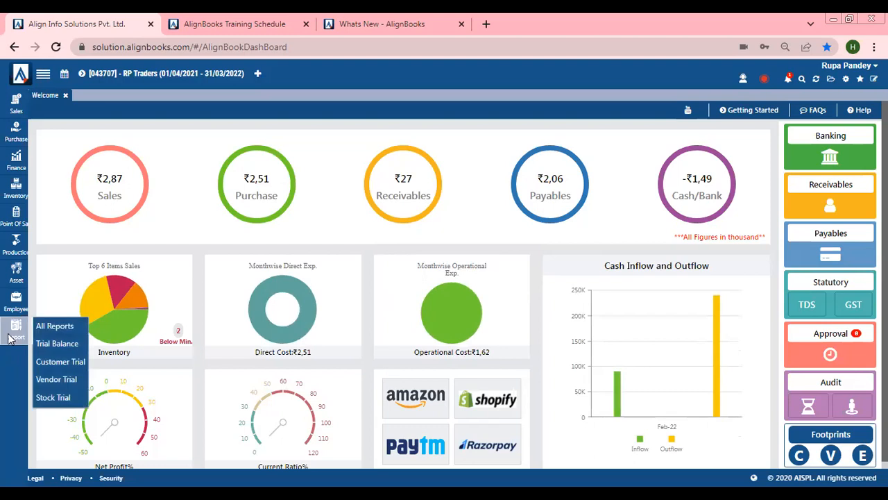
pyautogui.click(45, 345)
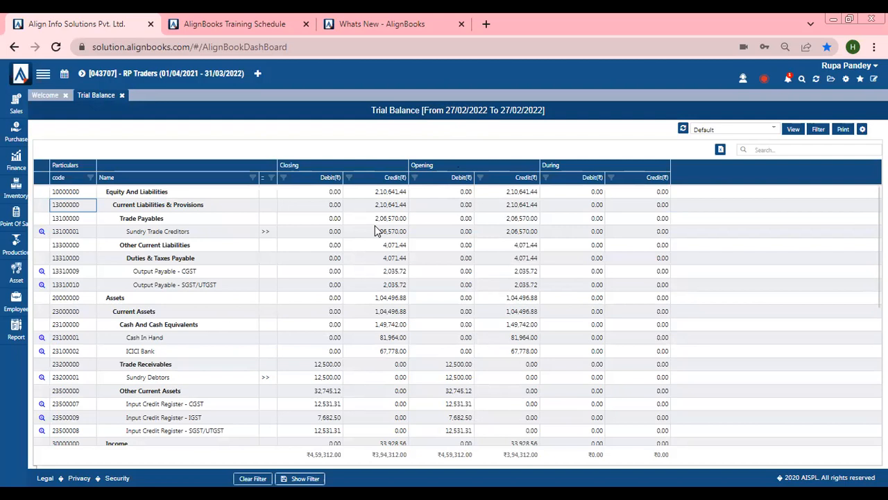
# - Scroll the Trial Balance down through liabilities, assets and expenses to Petrol Expenses, then back up
pyautogui.scroll(-2, 375, 231)
pyautogui.scroll(-6, 165, 278)
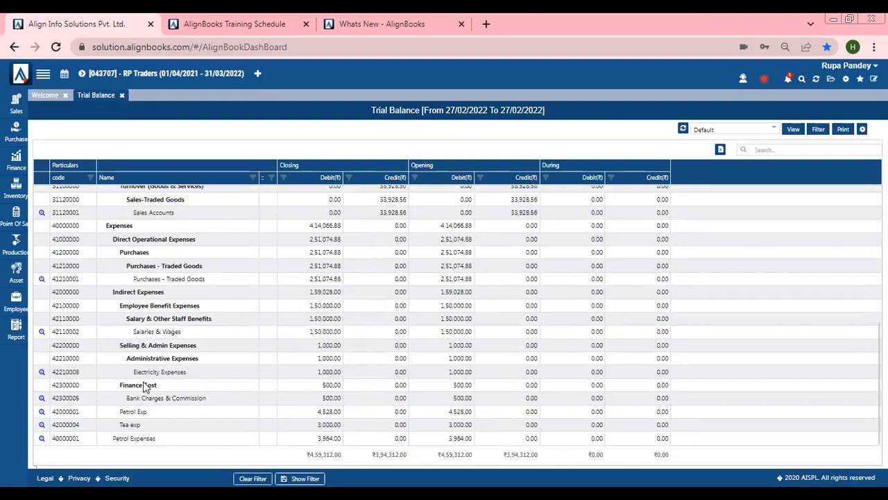
pyautogui.scroll(10, 303, 409)
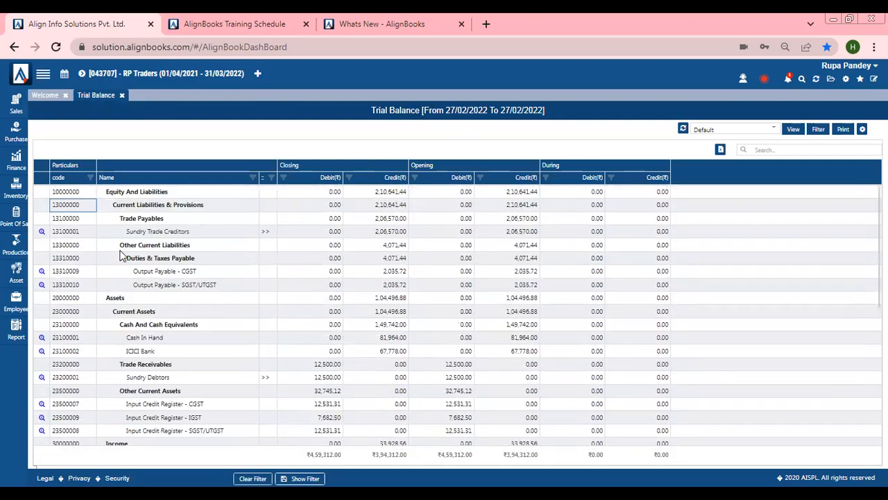
pyautogui.click(14, 328)
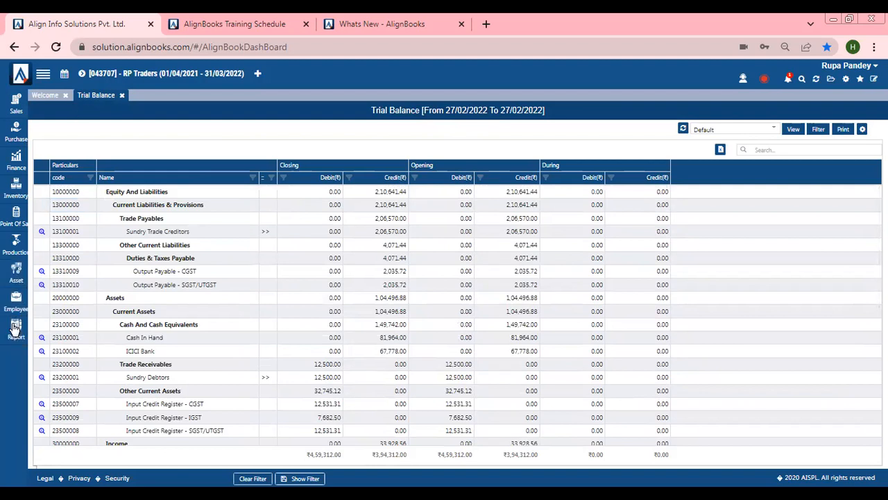
pyautogui.click(15, 327)
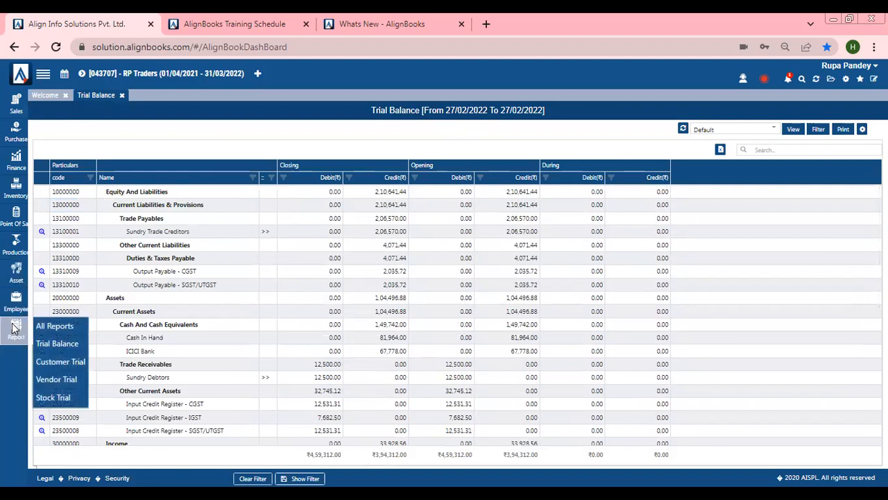
# - Check the Vendor Trial and the Electra Pvt ltd vendor ledger, then open the Customer Trial report
pyautogui.click(52, 380)
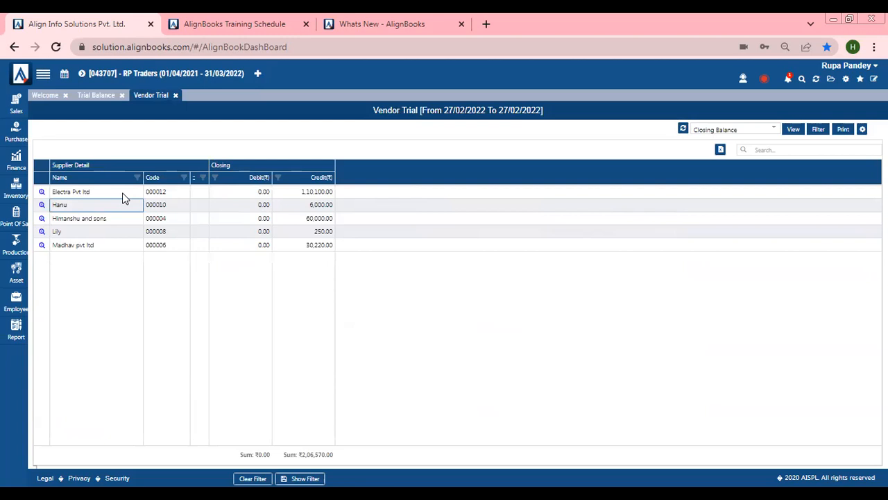
pyautogui.click(103, 187)
pyautogui.doubleClick(103, 186)
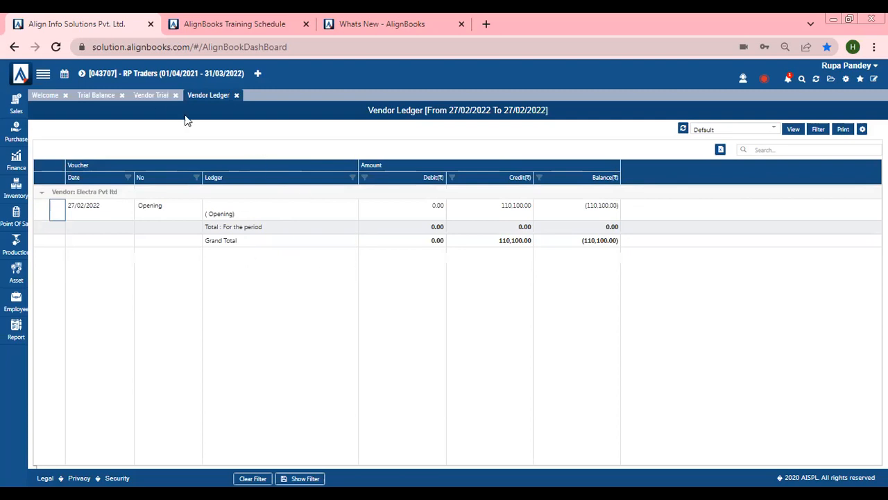
pyautogui.click(146, 96)
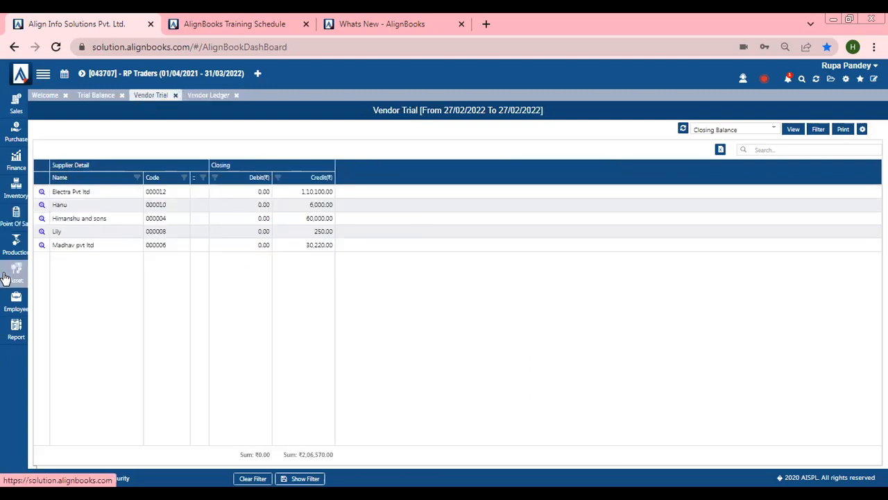
pyautogui.click(5, 328)
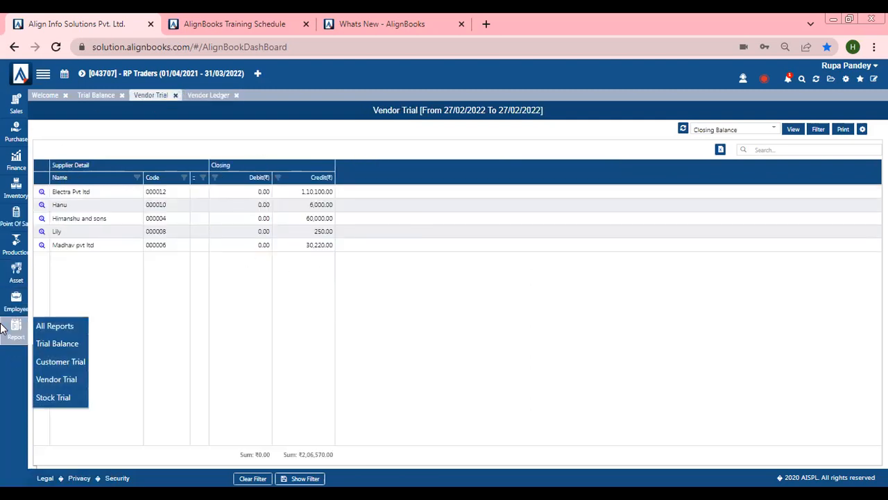
pyautogui.click(59, 362)
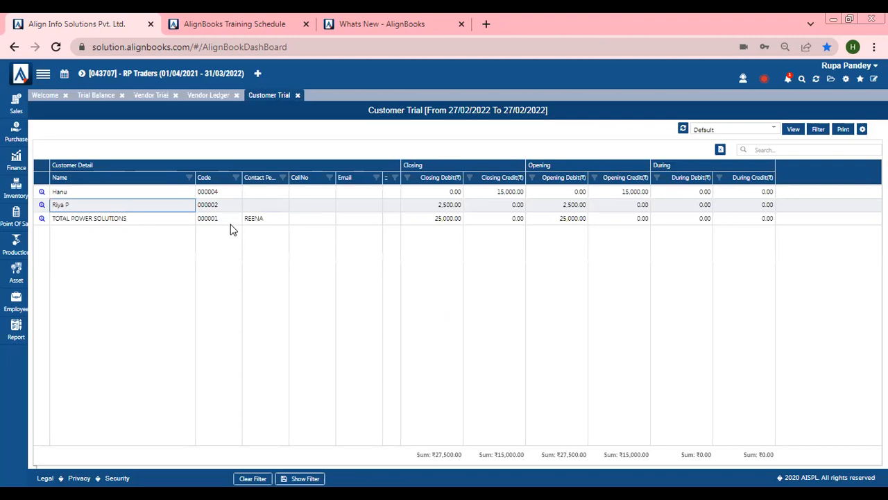
# - Open the first customer's ledger and filter it to YearToDate, 01/04/2021 to 27/02/2022
pyautogui.doubleClick(146, 191)
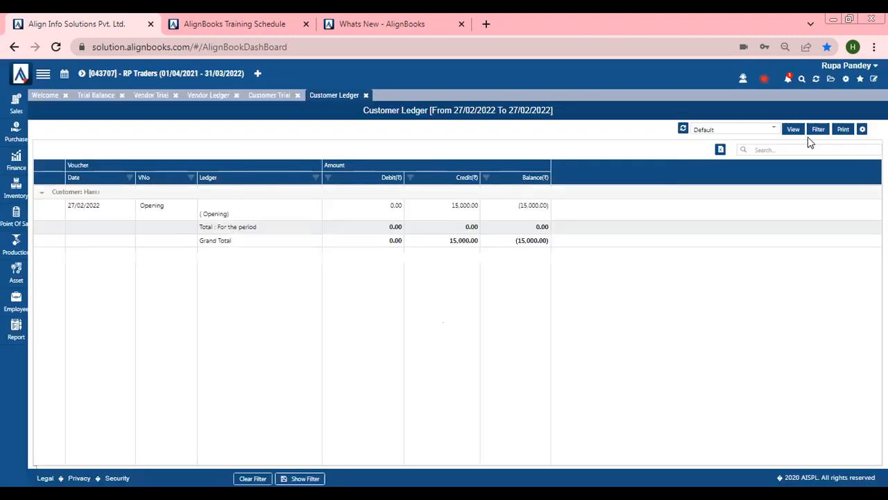
pyautogui.click(819, 130)
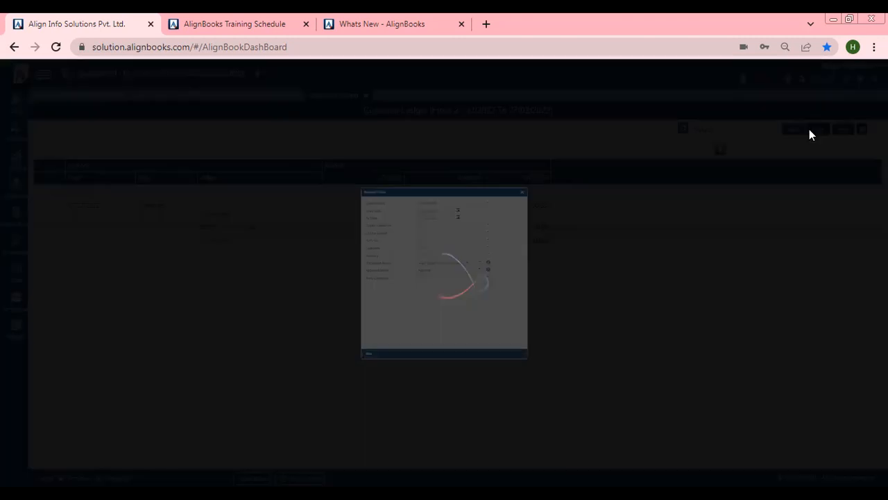
pyautogui.click(508, 146)
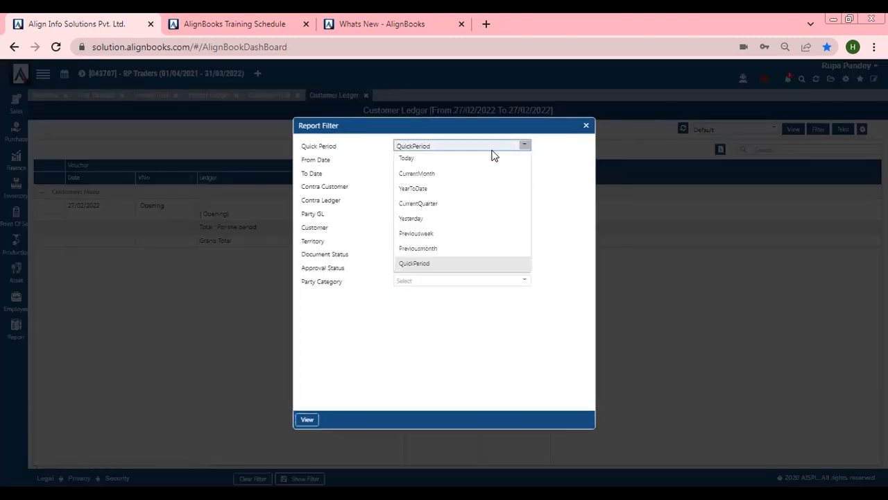
pyautogui.click(424, 189)
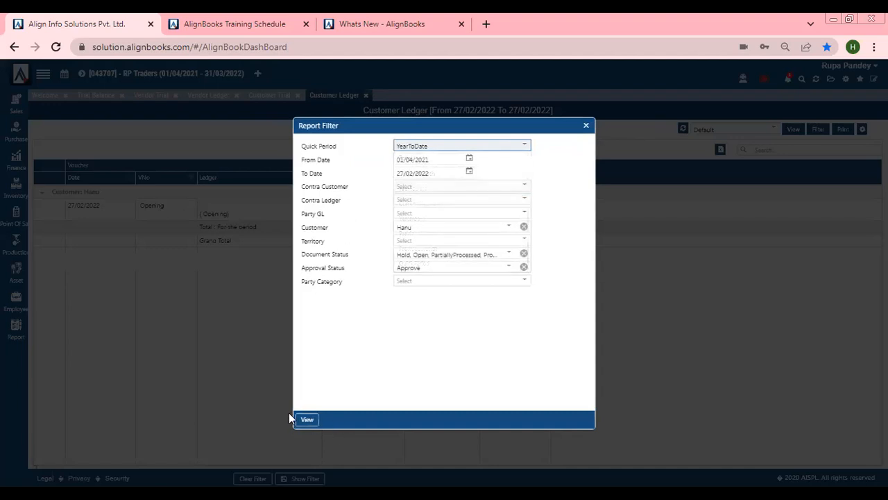
pyautogui.click(306, 420)
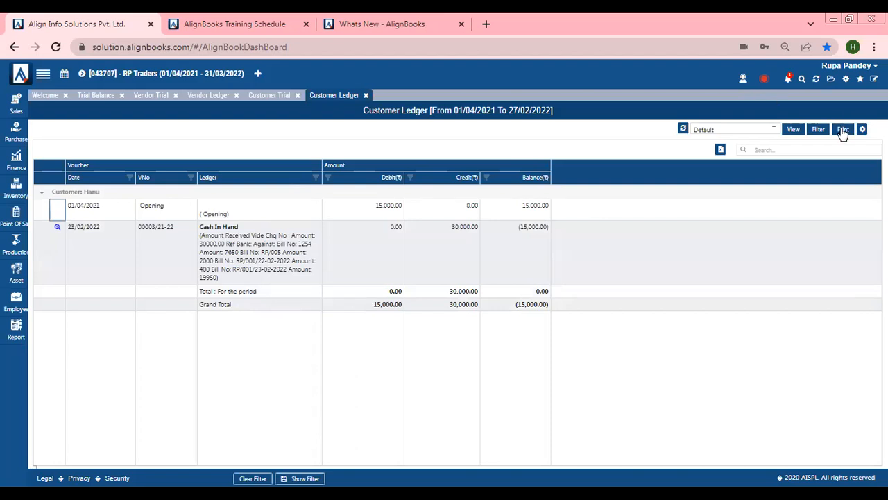
pyautogui.click(14, 331)
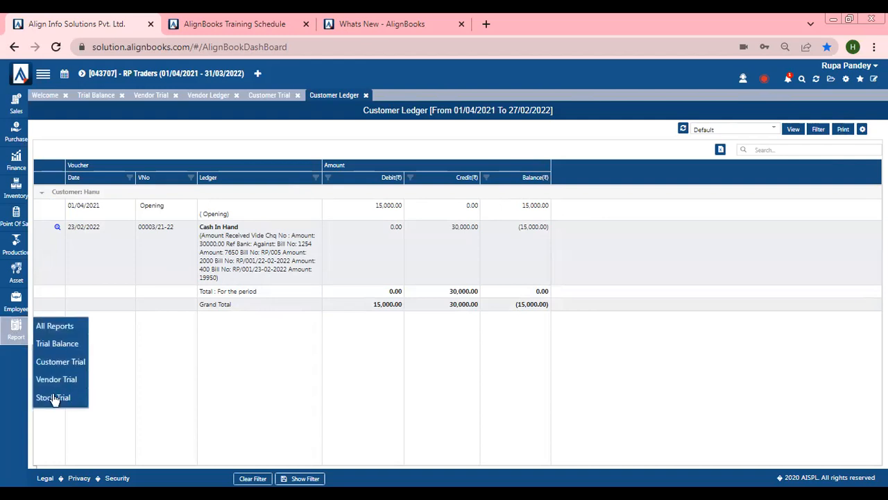
# - Open the Stock Trial in the ItemWise layout, showing closing quantities totalling 1,508.200
pyautogui.click(52, 400)
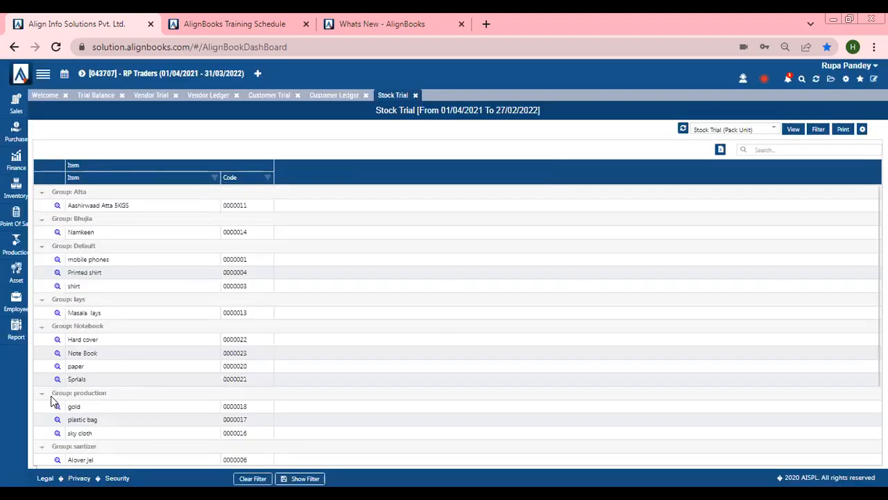
pyautogui.click(755, 132)
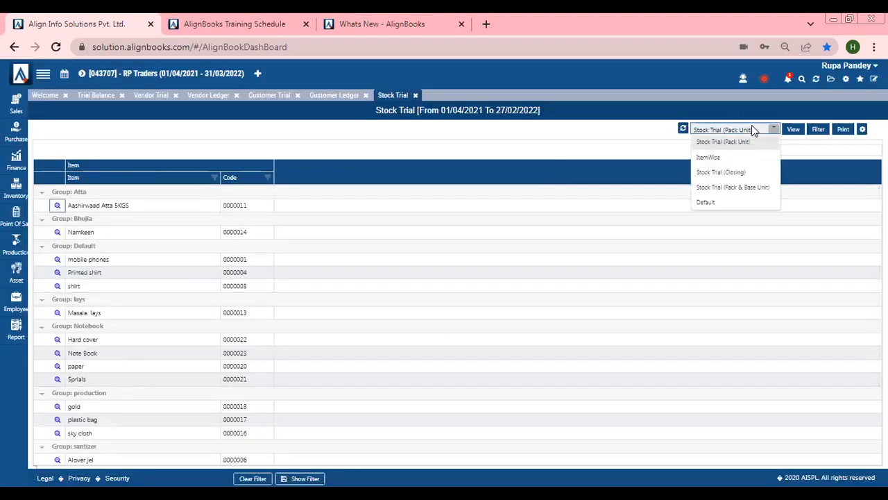
pyautogui.click(722, 158)
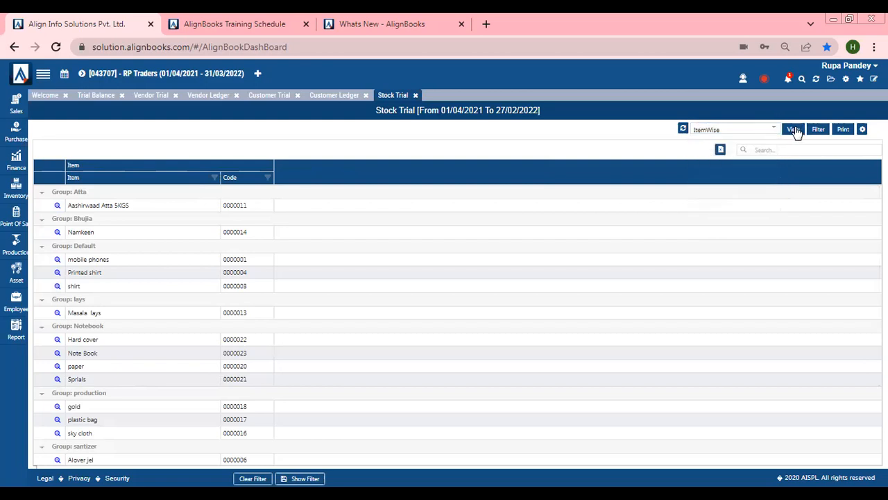
pyautogui.click(795, 130)
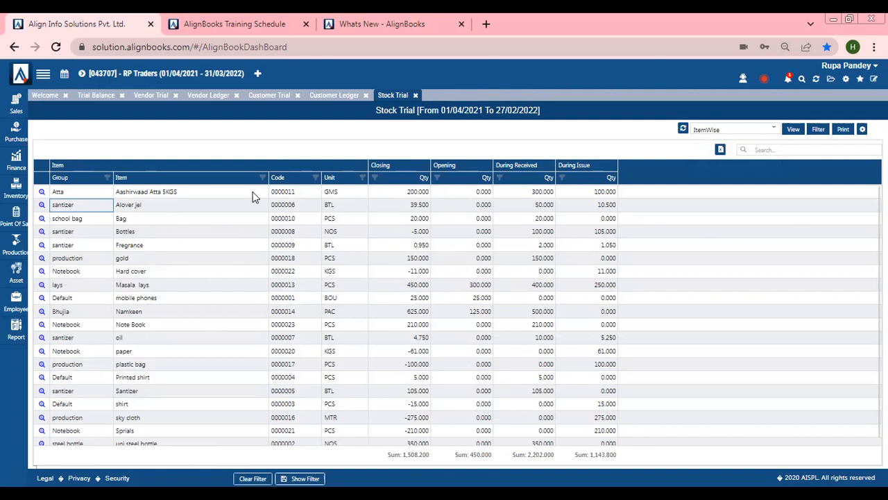
# - View the Aashirwaad Atta 5KGS stock ledger, then return to the Stock Trial and refresh it
pyautogui.doubleClick(84, 192)
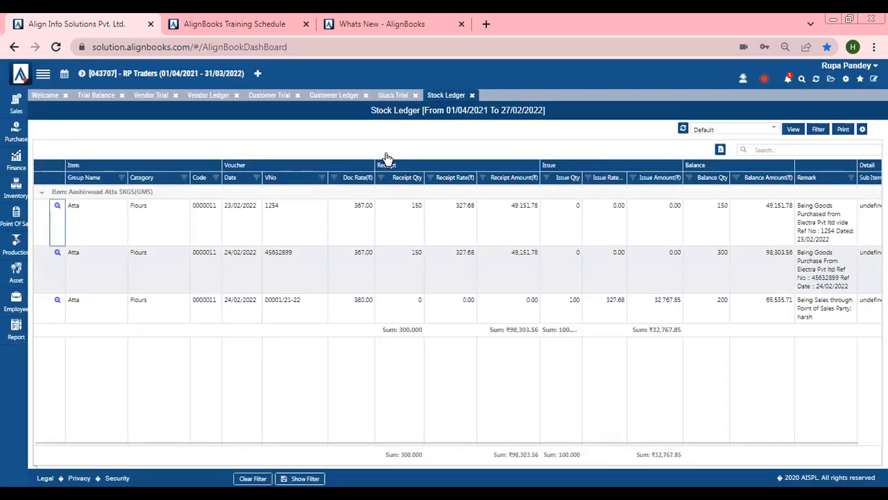
pyautogui.click(383, 97)
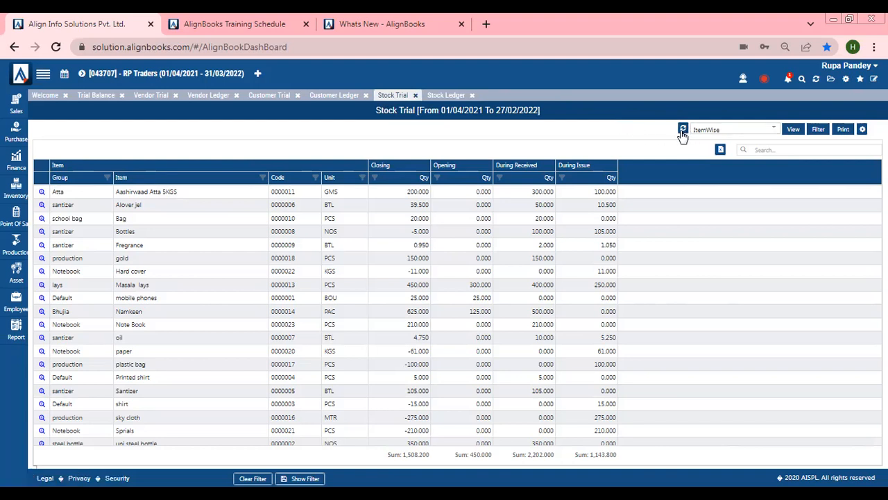
pyautogui.click(681, 132)
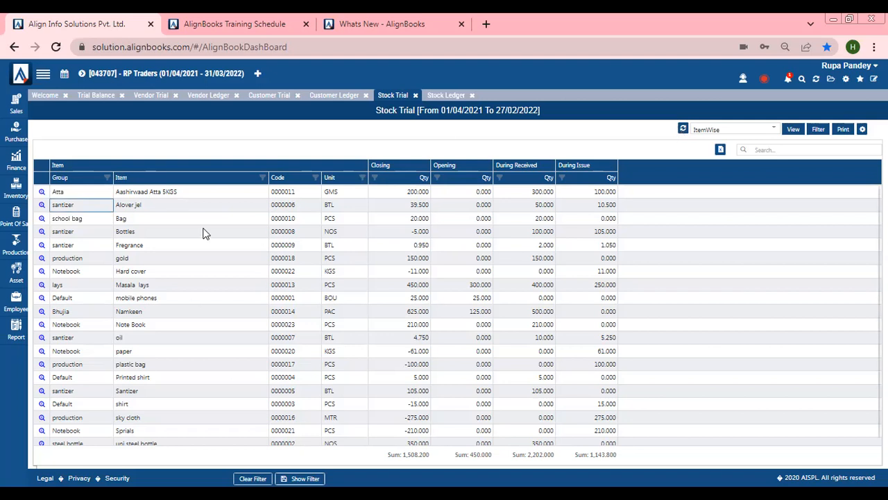
pyautogui.click(818, 130)
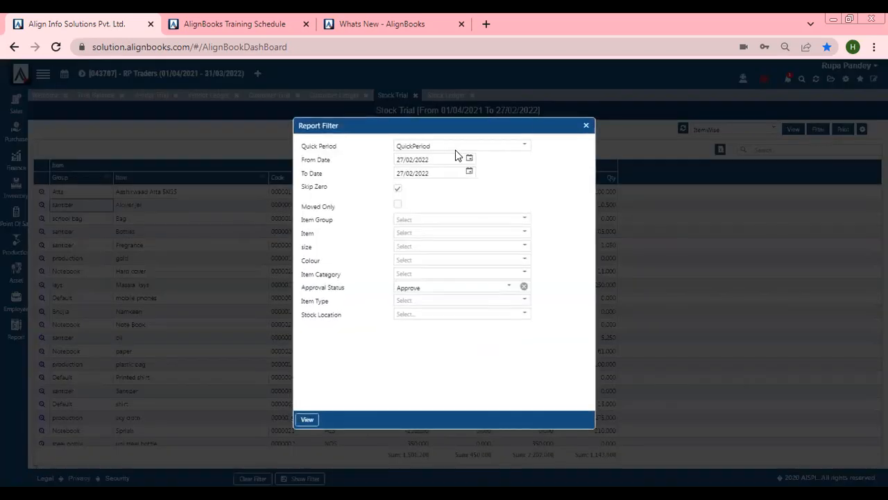
pyautogui.click(399, 190)
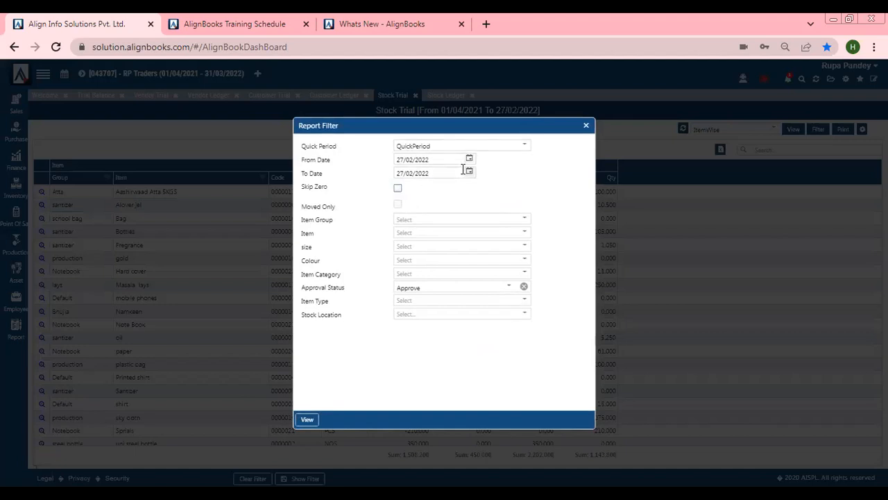
pyautogui.click(426, 232)
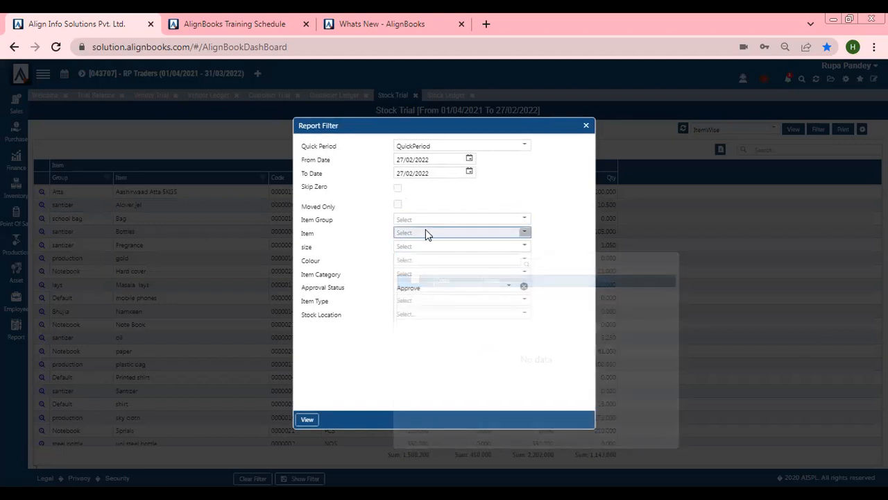
pyautogui.click(361, 254)
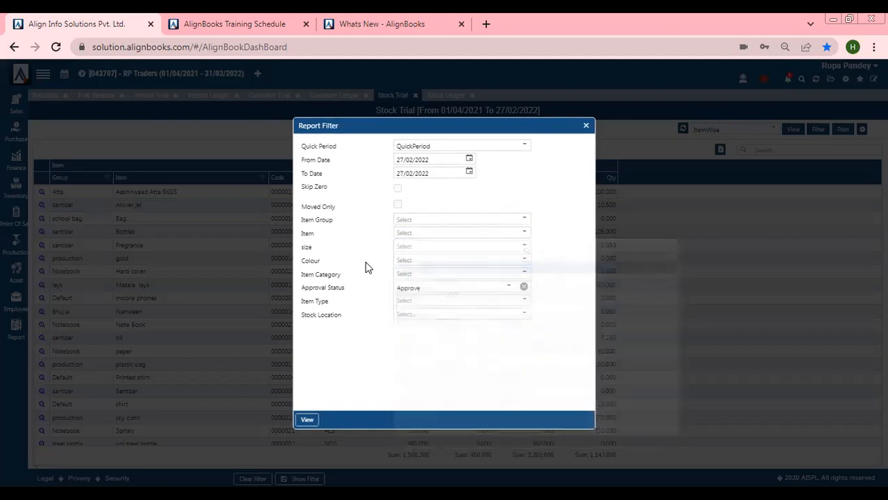
pyautogui.click(415, 302)
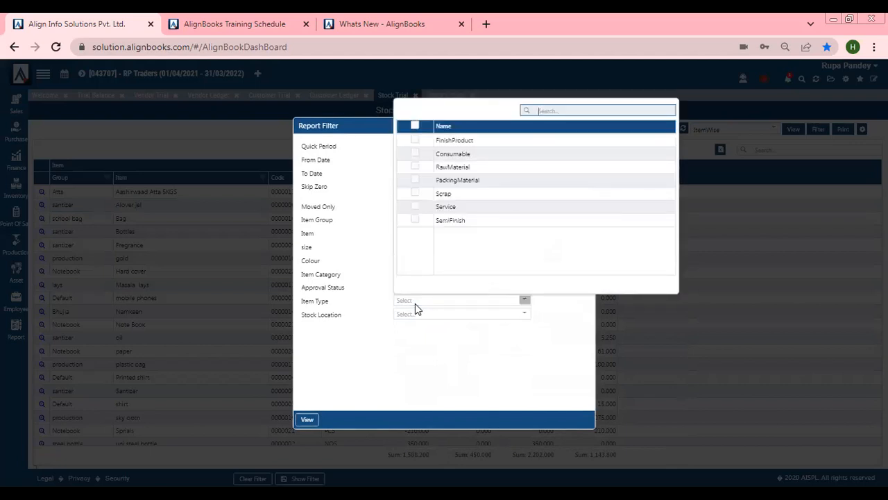
pyautogui.click(356, 371)
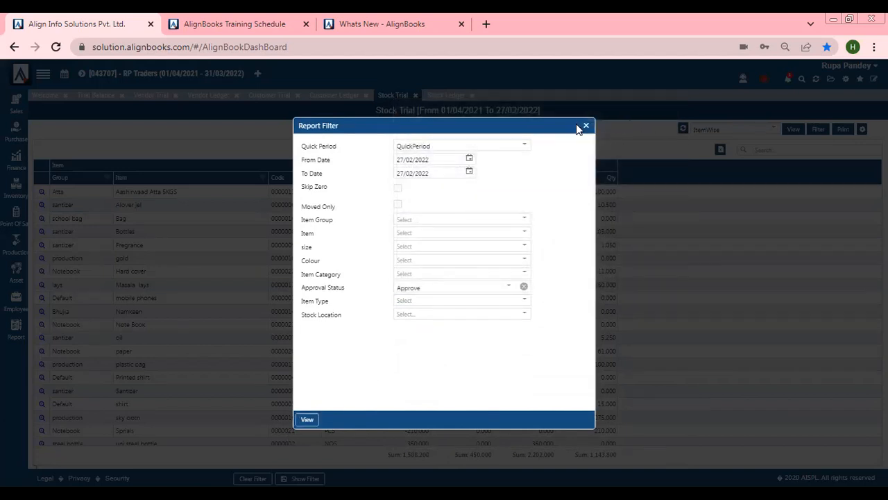
pyautogui.click(586, 125)
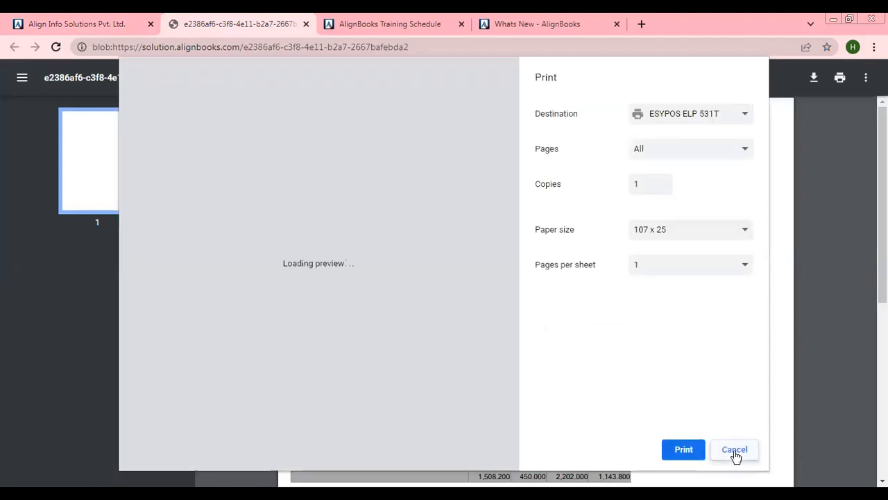
# - Cancel the print dialog, scroll through the Stock Trial PDF, and go back to the AlignBooks tab
pyautogui.click(736, 456)
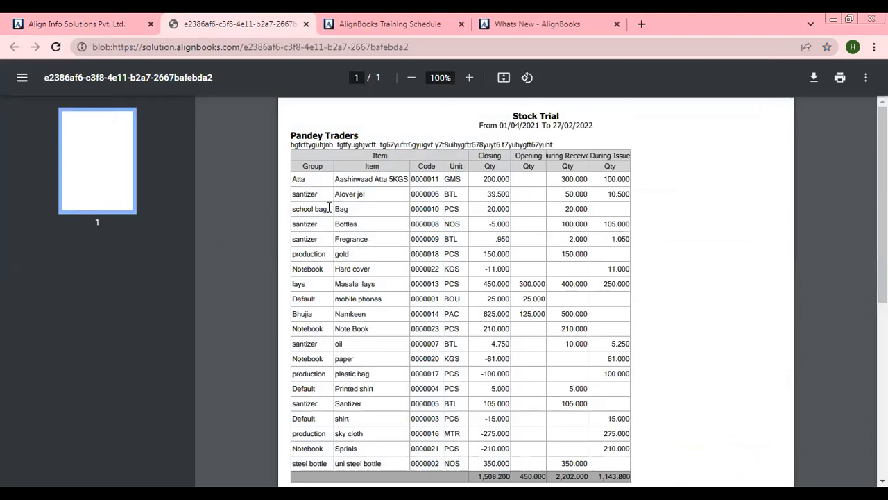
pyautogui.scroll(-5, 328, 206)
pyautogui.scroll(5, 341, 184)
pyautogui.click(115, 20)
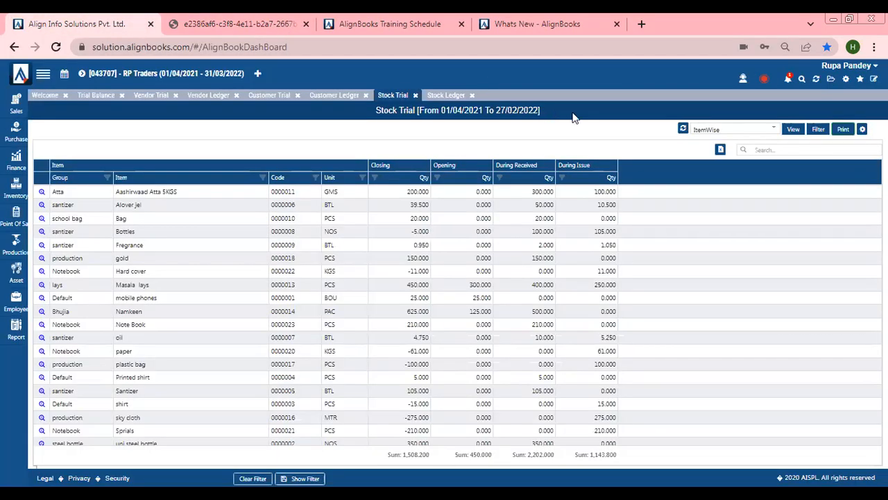
# - Export all Stock Trial data to the Excel workbook Stock Trial (6), then return to the browser
pyautogui.click(721, 151)
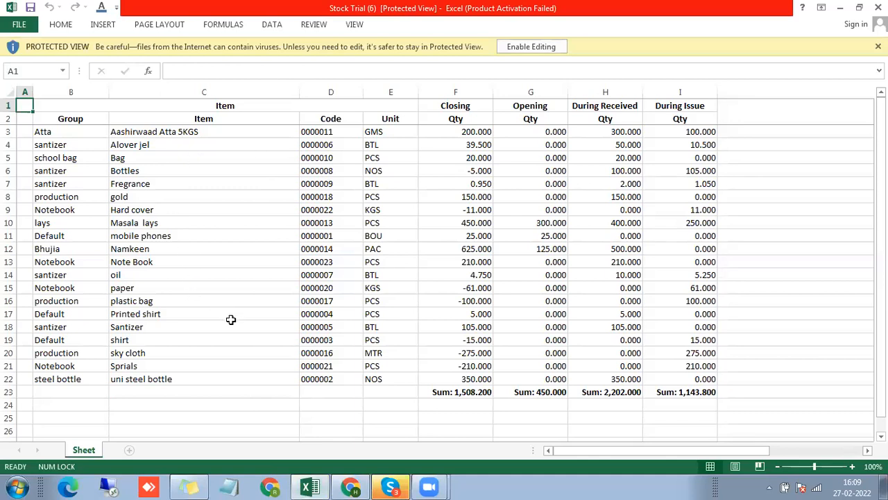
pyautogui.click(352, 486)
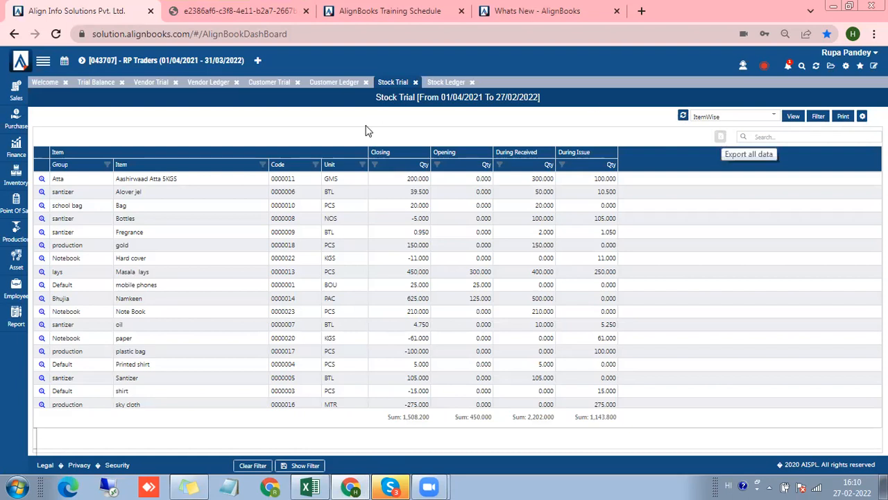
# - From the full All Reports catalogue, expand Sales reports and open '4. Sales Invoice Register' for 01/04/2021–27/02/2022
pyautogui.click(16, 317)
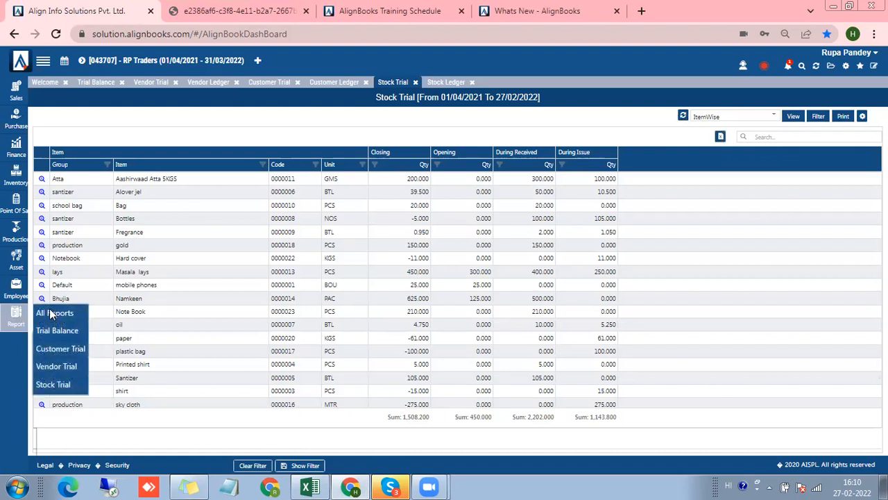
pyautogui.click(49, 313)
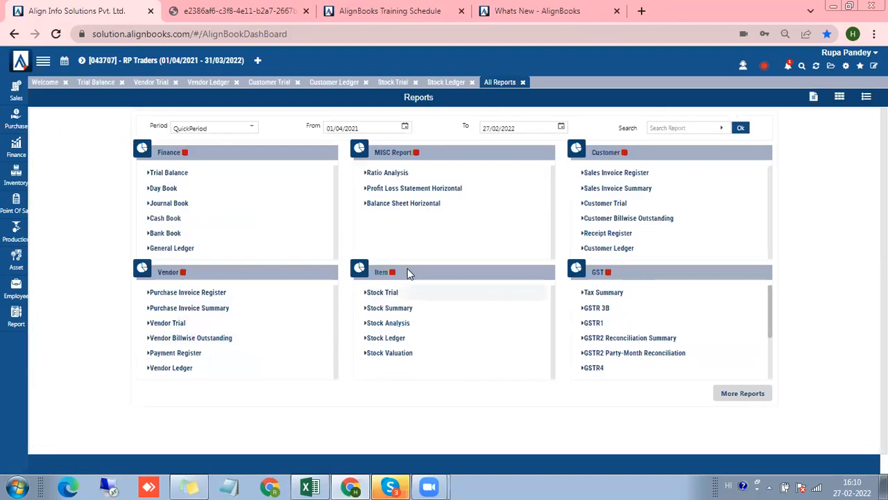
pyautogui.click(742, 394)
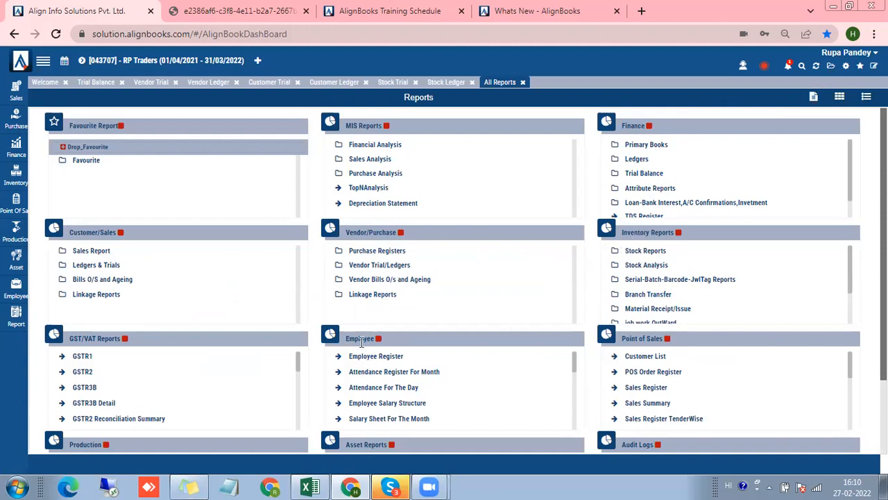
pyautogui.scroll(-1, 360, 342)
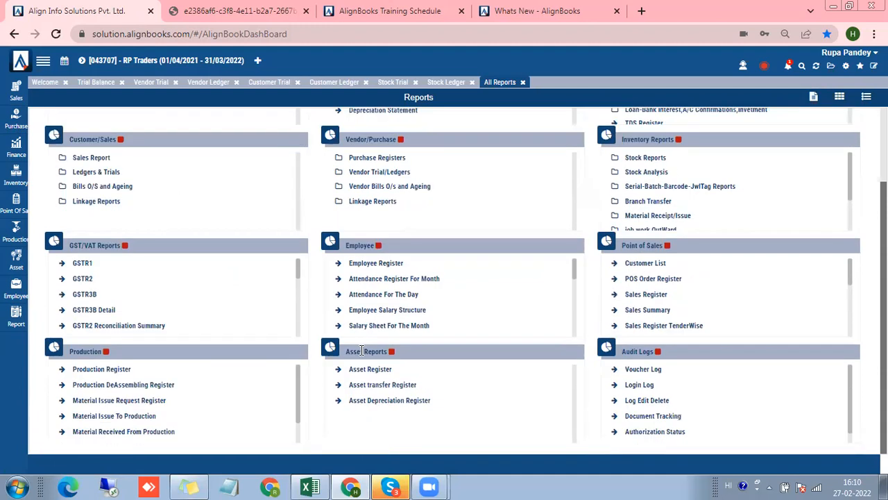
pyautogui.scroll(1, 382, 375)
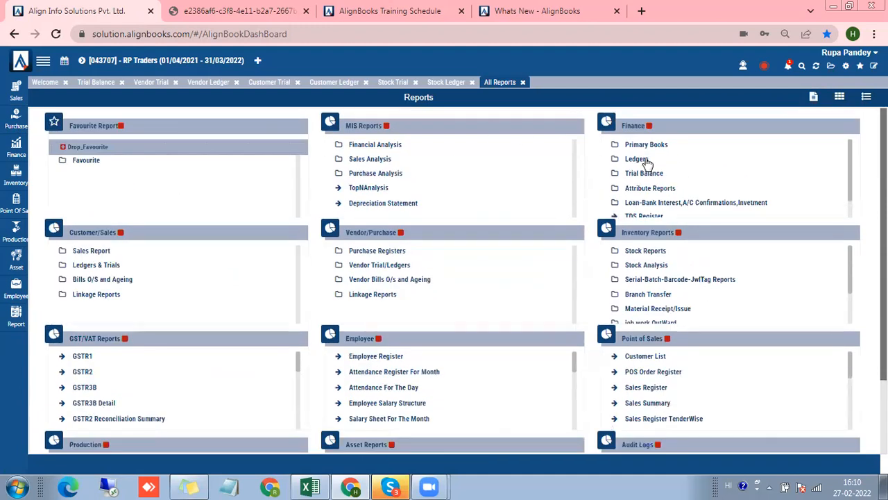
pyautogui.click(96, 252)
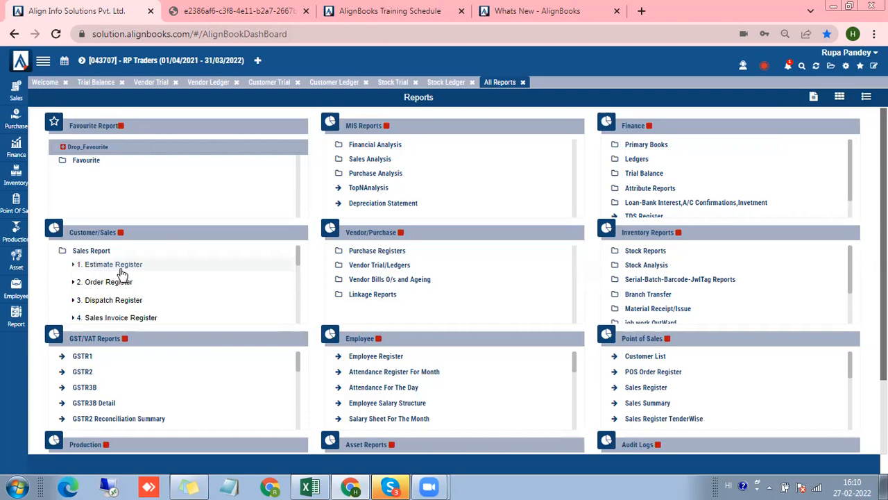
pyautogui.scroll(-3, 122, 274)
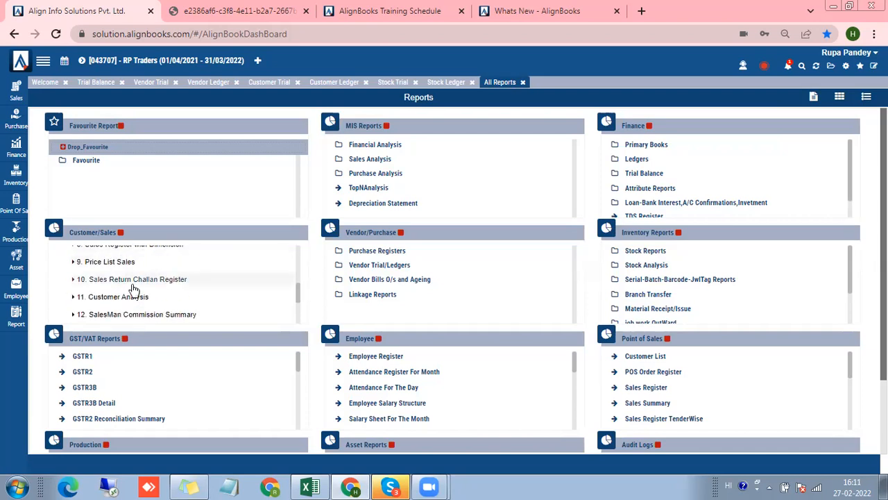
pyautogui.scroll(3, 134, 288)
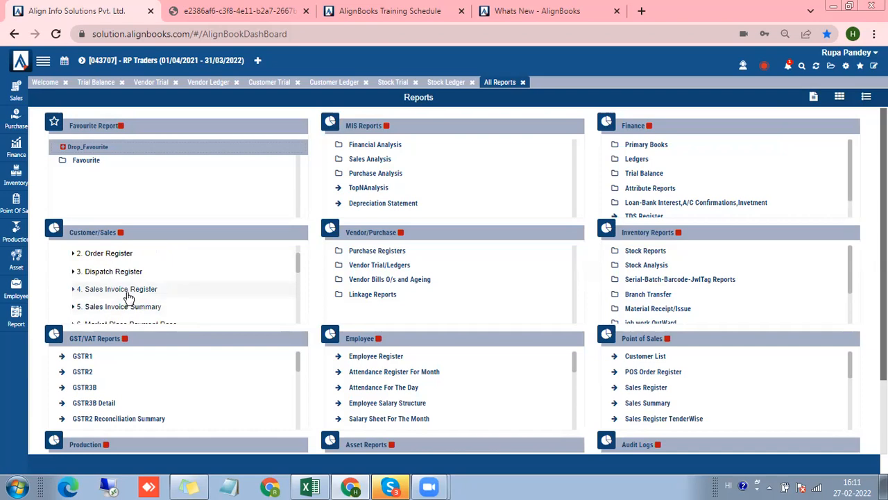
pyautogui.click(127, 292)
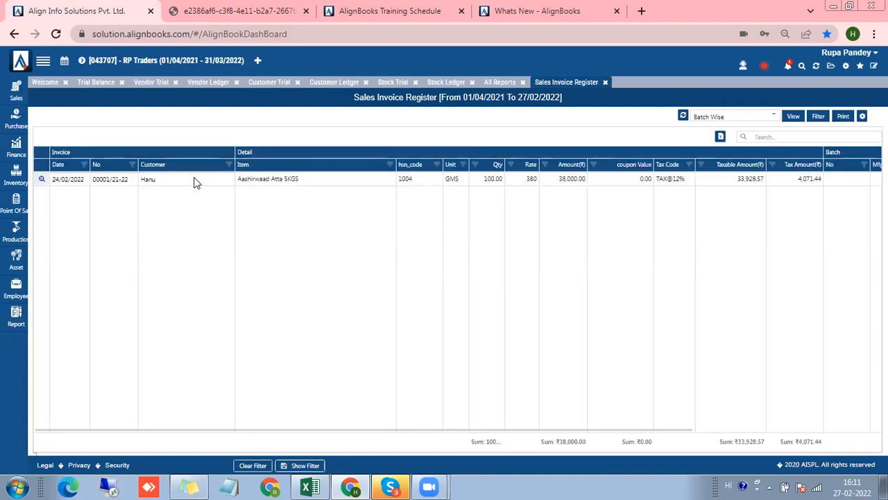
# - Open the ₹38,000.00 Aashirwaad Atta invoice as a POS Invoice, then go back to All Reports
pyautogui.doubleClick(195, 179)
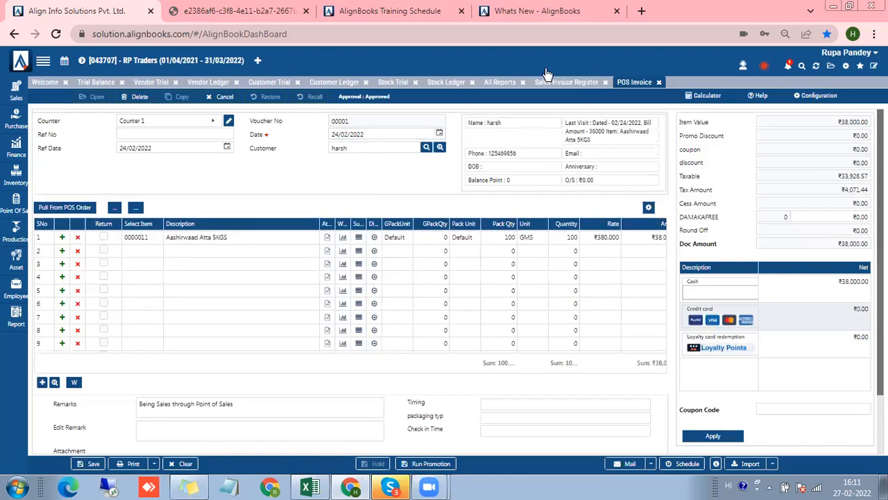
pyautogui.click(500, 82)
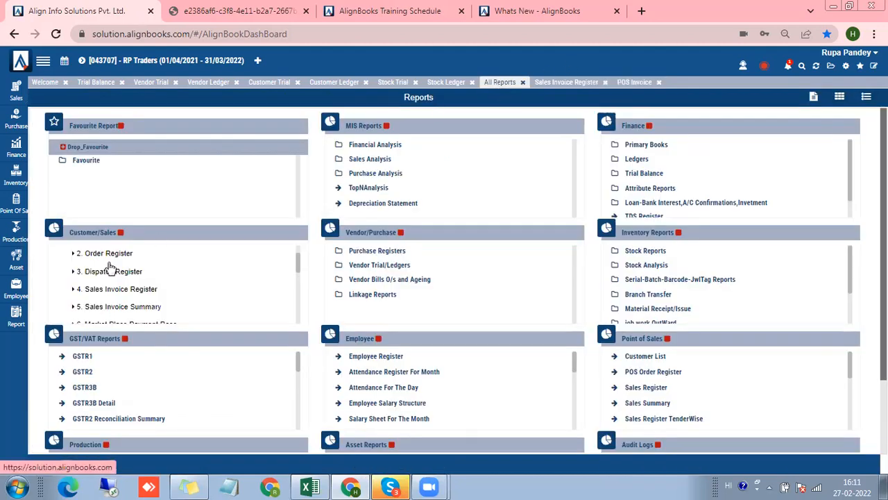
# - Expand the customer Ledgers & Trials, Bills O/S and Ageing, and Linkage Reports groups
pyautogui.scroll(-1, 146, 273)
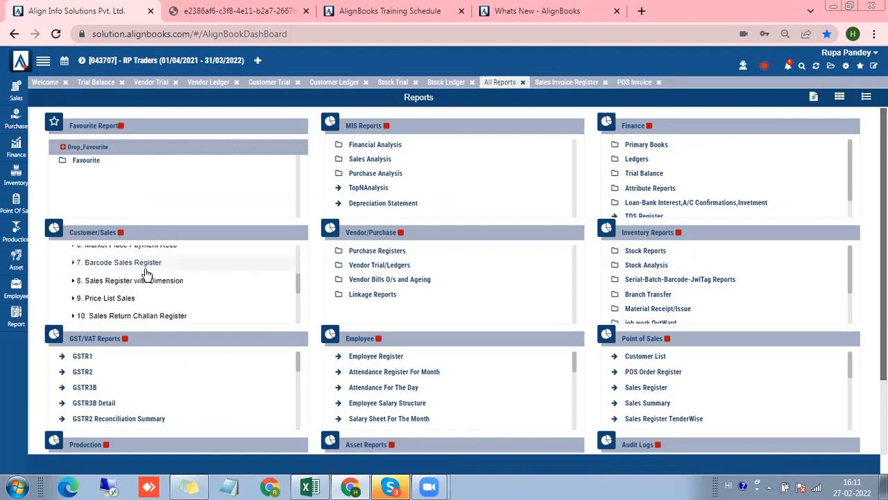
pyautogui.scroll(-2, 146, 272)
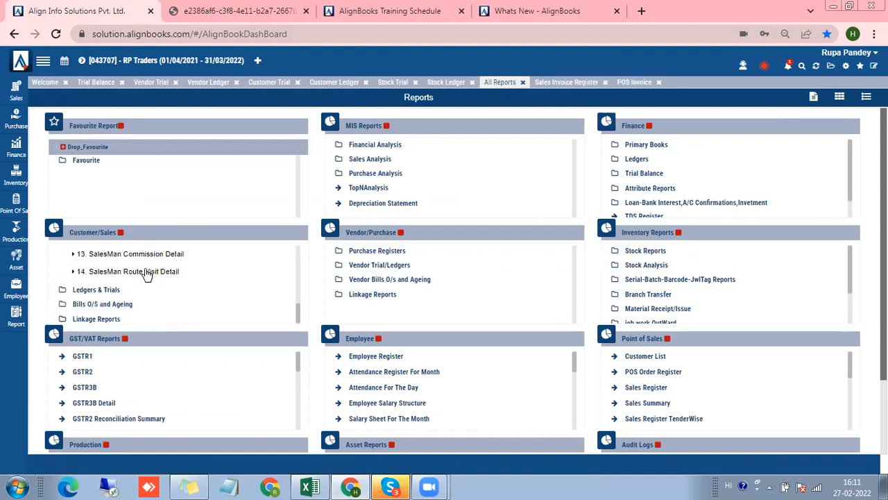
pyautogui.click(110, 291)
pyautogui.scroll(-1, 118, 294)
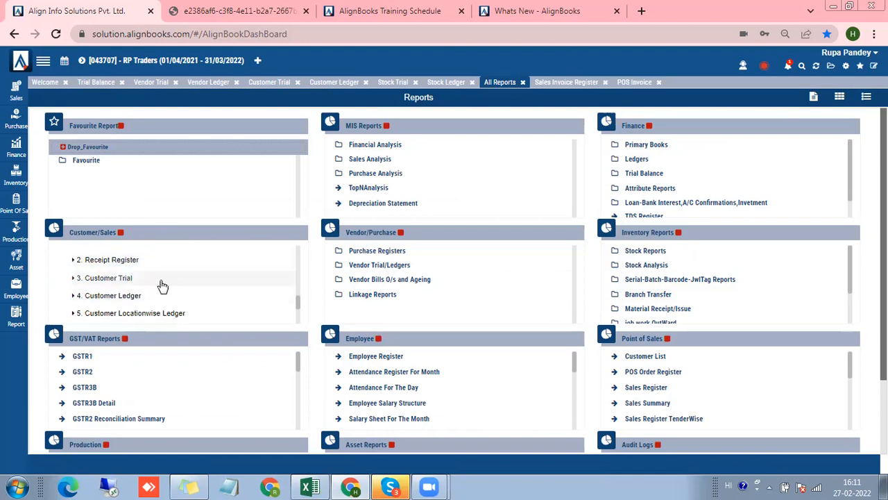
pyautogui.scroll(-2, 161, 285)
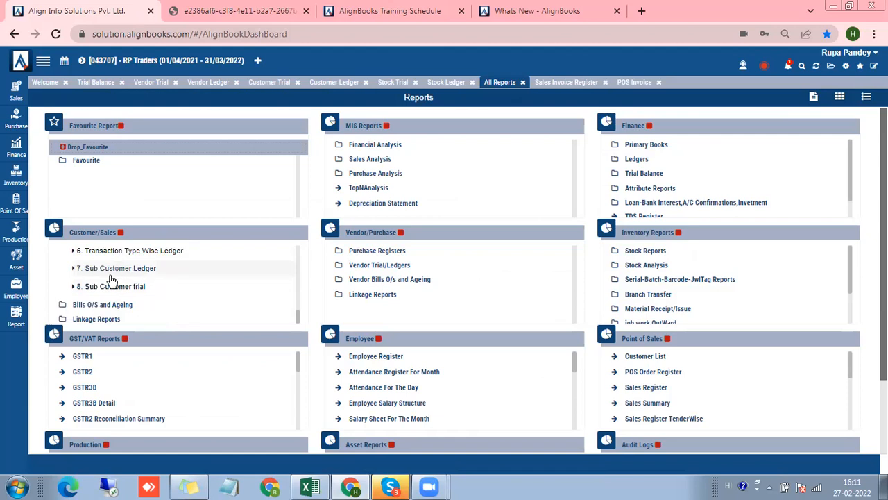
pyautogui.click(108, 303)
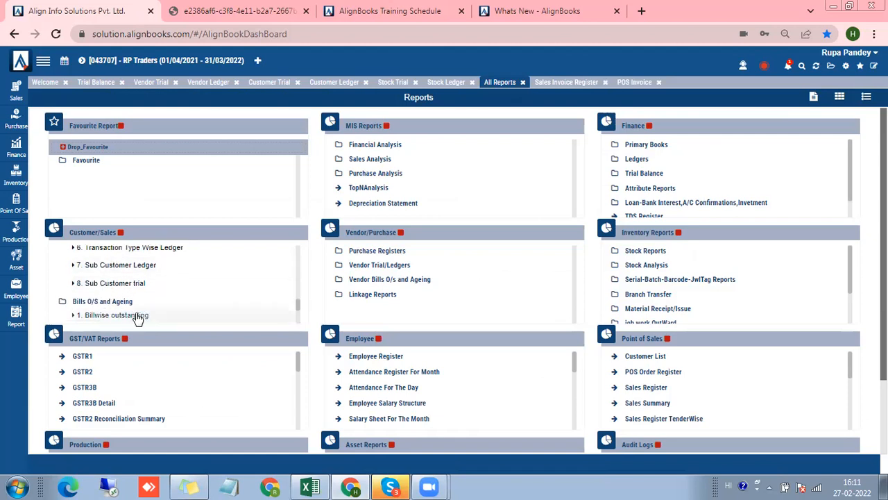
pyautogui.scroll(-1, 148, 311)
pyautogui.scroll(-2, 148, 309)
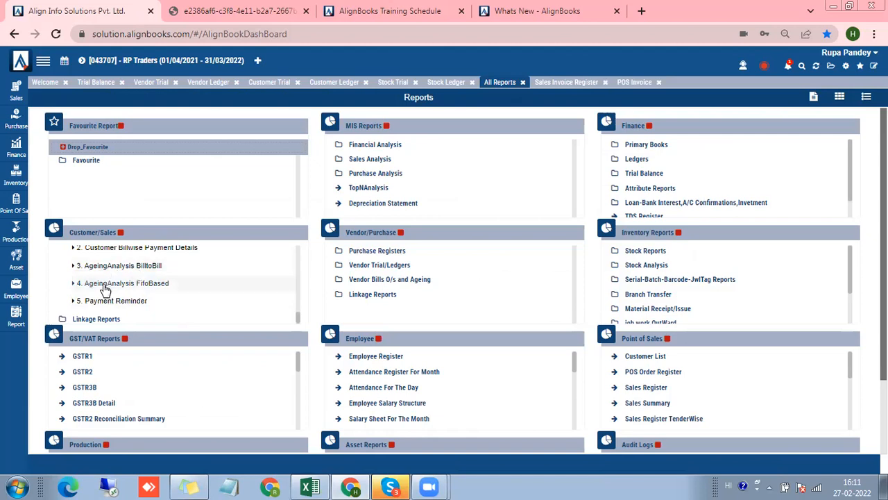
pyautogui.scroll(-2, 108, 281)
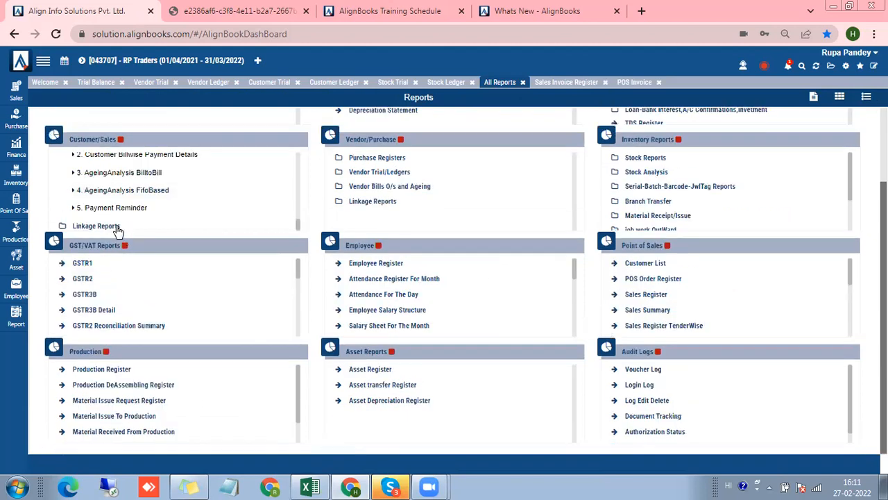
pyautogui.click(117, 227)
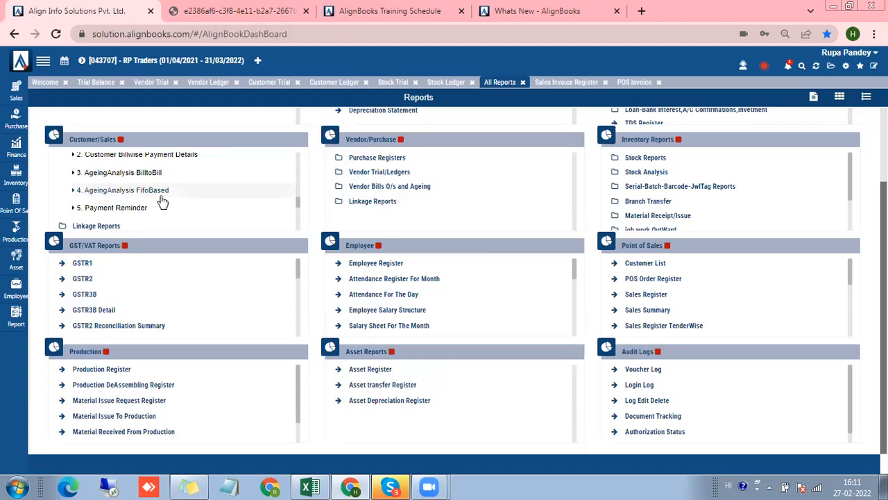
# - Expand the Stock Reports and Serial-Batch-Barcode-JwlTag Reports groups and look through their lists
pyautogui.scroll(-2, 161, 201)
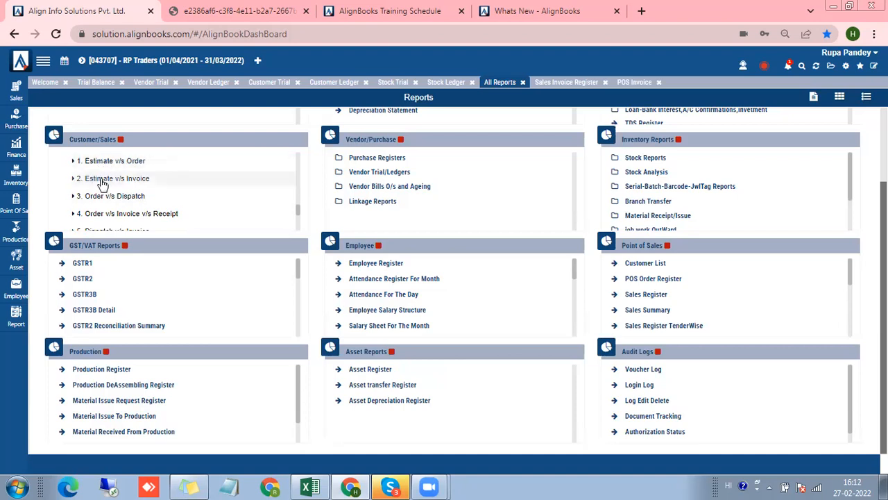
pyautogui.scroll(-2, 125, 184)
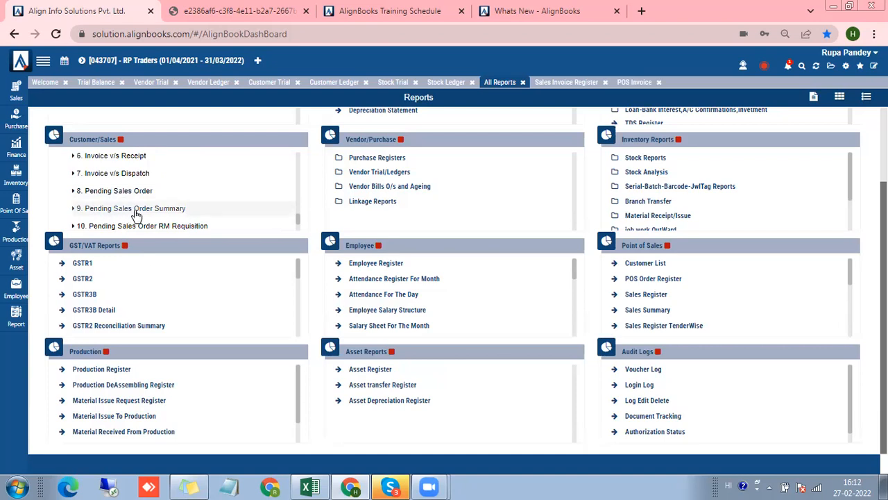
pyautogui.scroll(-1, 137, 211)
pyautogui.scroll(-1, 137, 211)
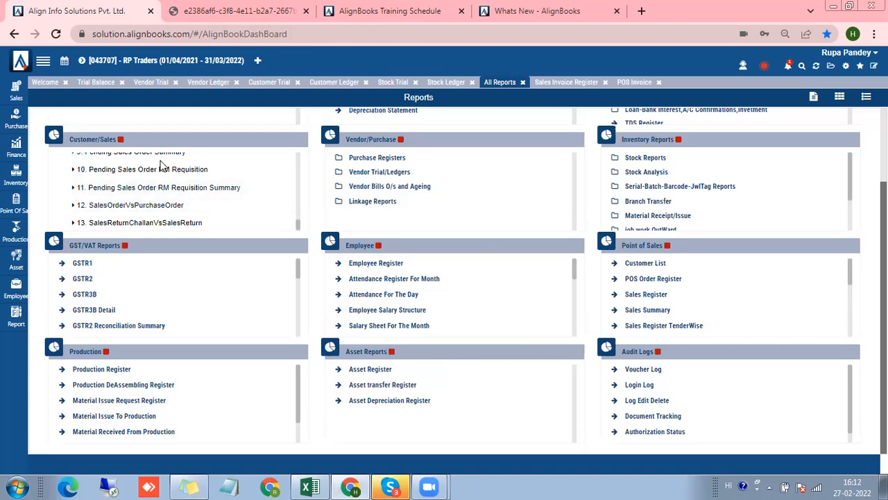
pyautogui.scroll(2, 161, 167)
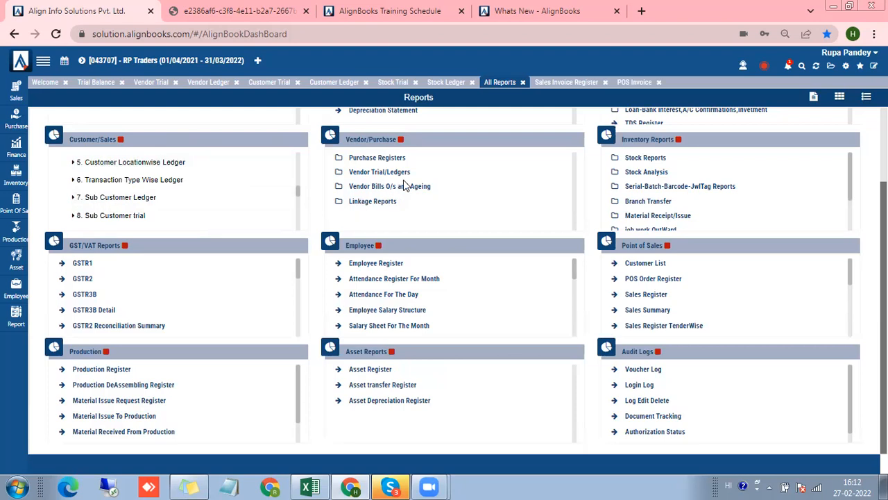
pyautogui.click(649, 158)
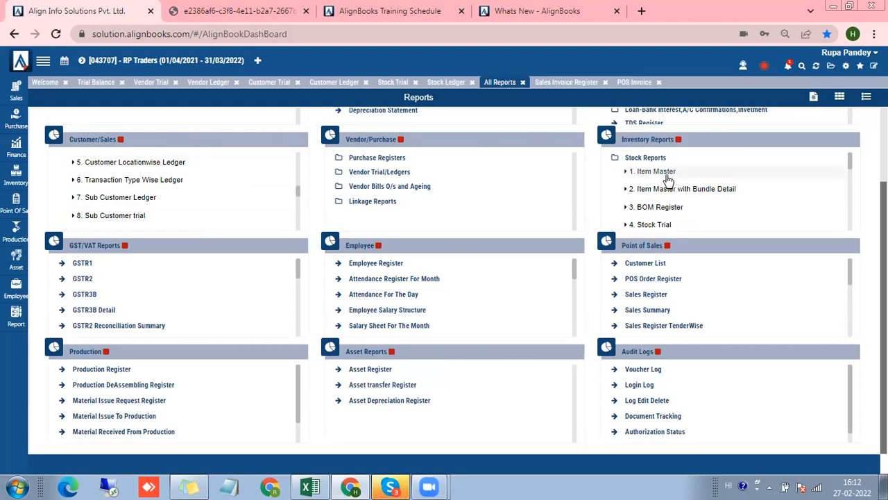
pyautogui.scroll(-2, 668, 181)
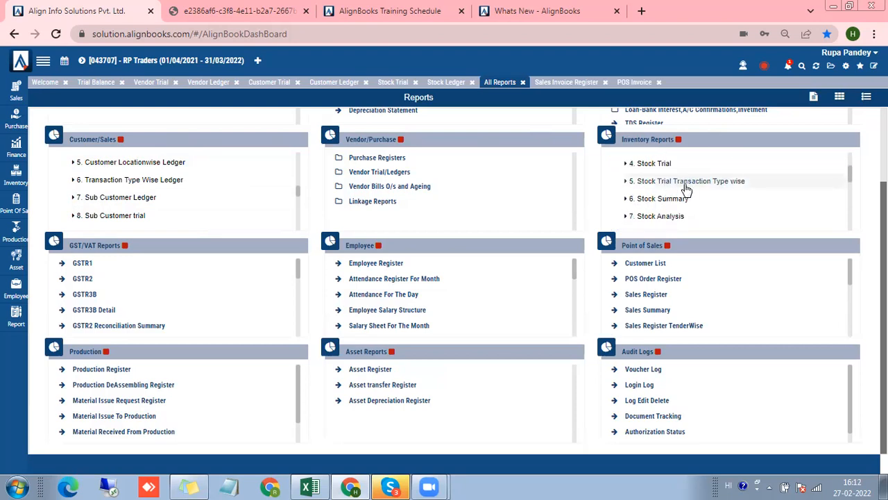
pyautogui.scroll(-3, 704, 186)
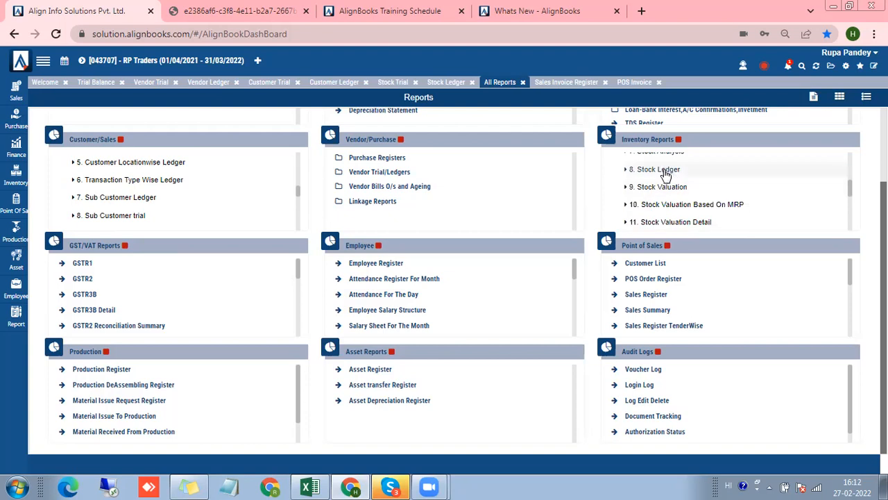
pyautogui.scroll(-2, 668, 187)
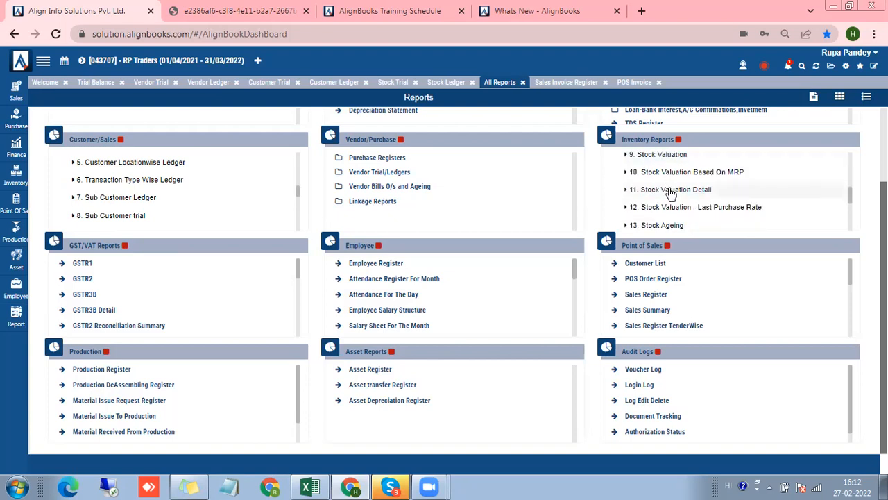
pyautogui.scroll(-2, 669, 193)
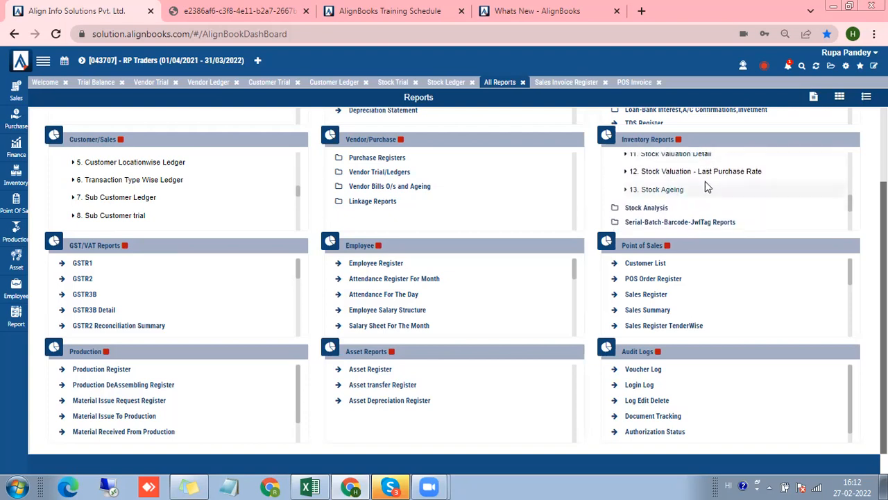
pyautogui.click(662, 224)
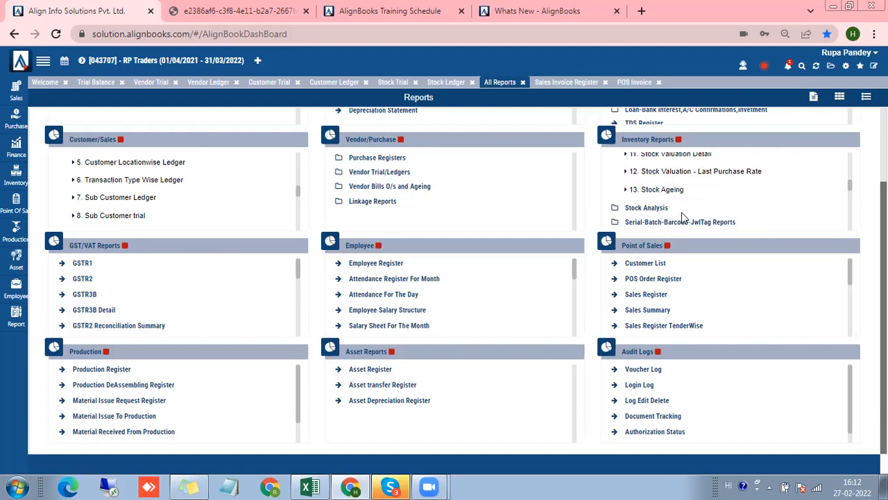
pyautogui.scroll(-3, 682, 217)
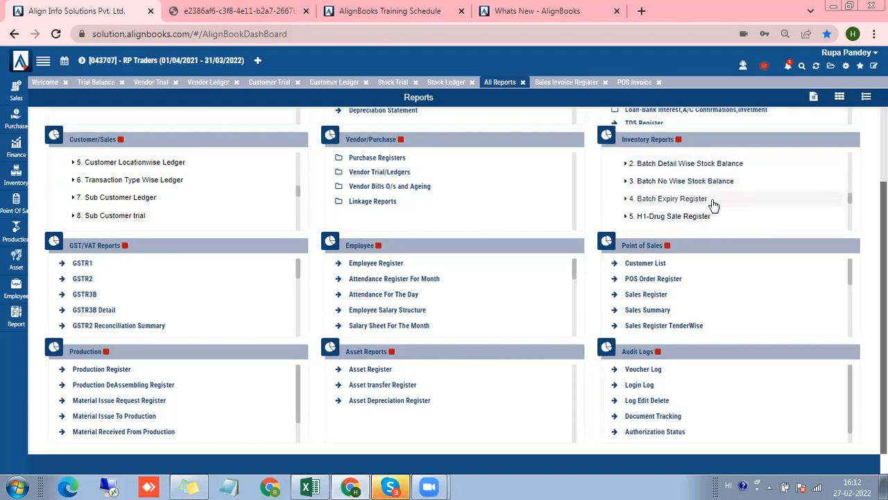
pyautogui.scroll(-5, 713, 203)
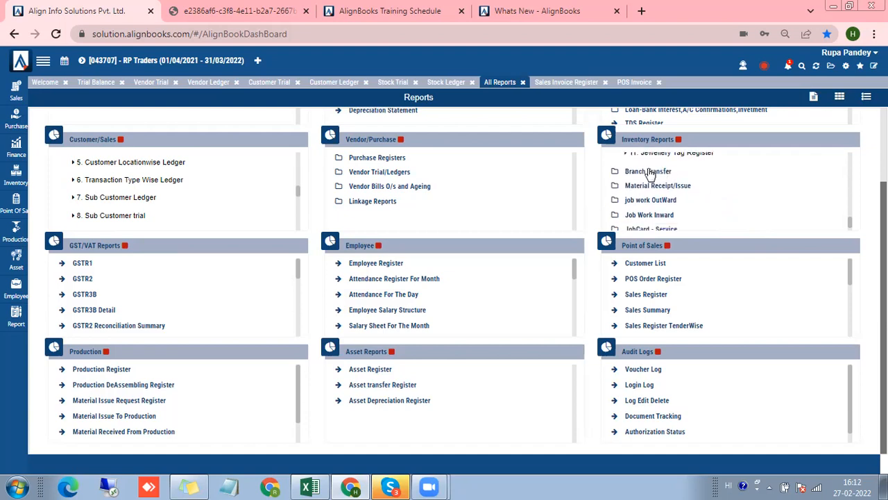
pyautogui.scroll(-1, 667, 178)
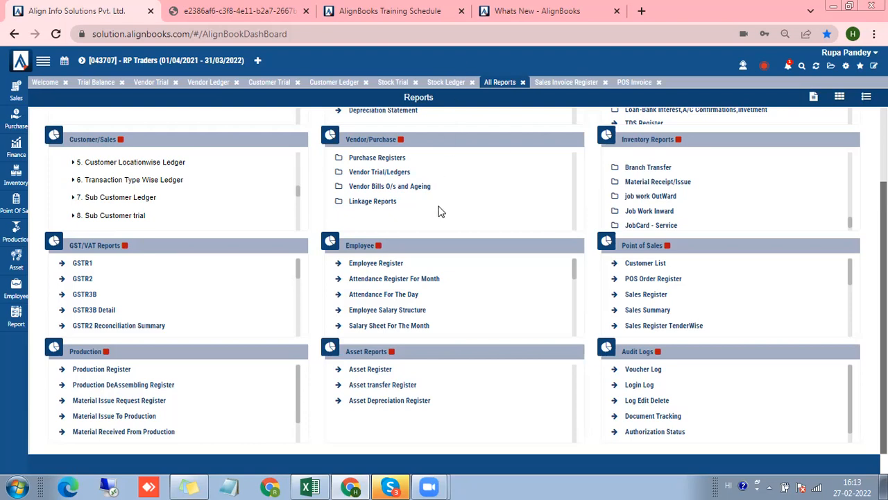
pyautogui.scroll(2, 438, 211)
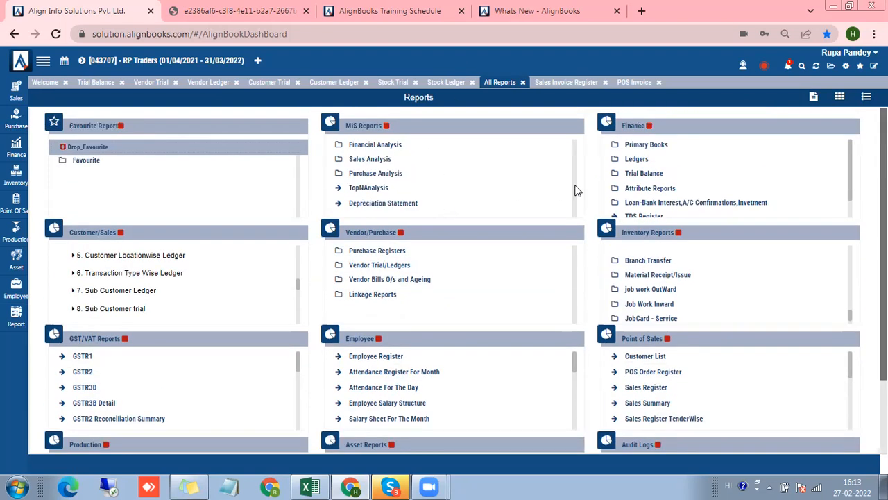
# - Review the Finance > Primary Books Day Book for 01/04/2021–27/02/2022, then return to All Reports
pyautogui.click(644, 146)
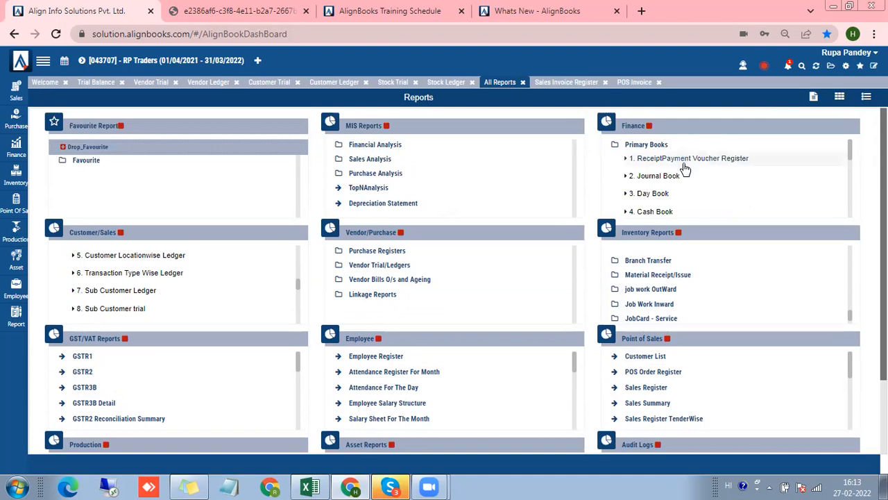
pyautogui.click(650, 196)
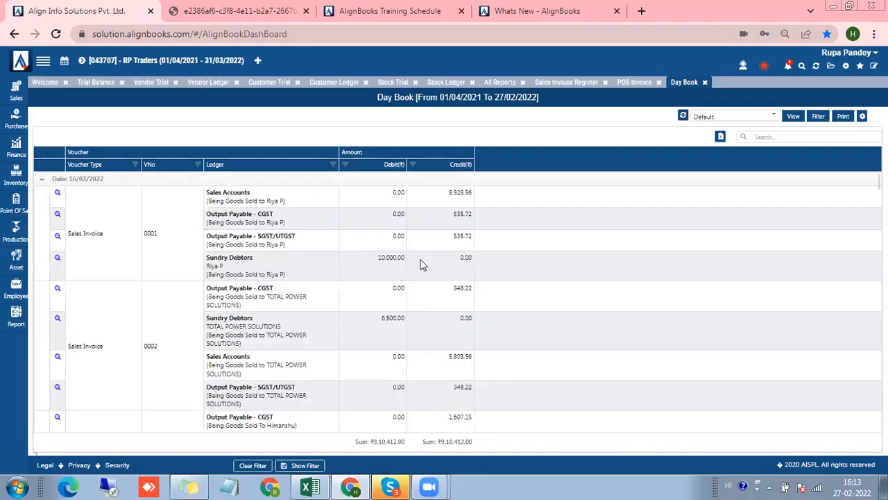
pyautogui.scroll(-3, 416, 264)
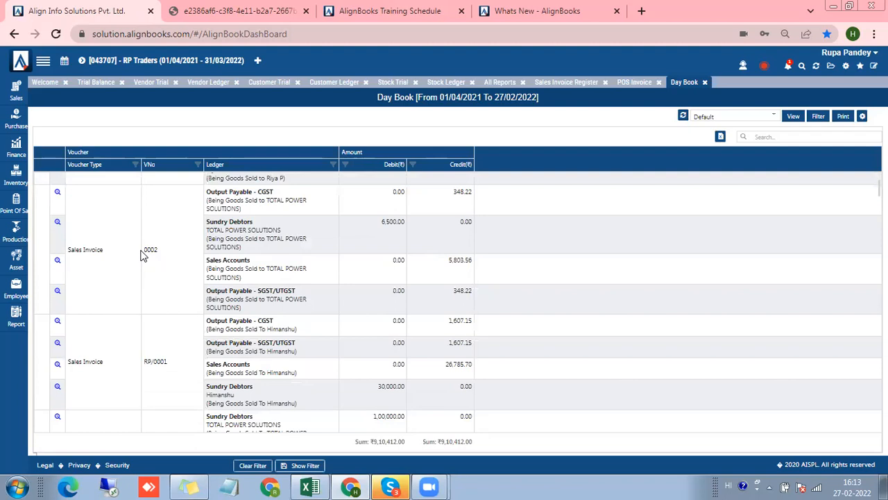
pyautogui.scroll(-10, 141, 255)
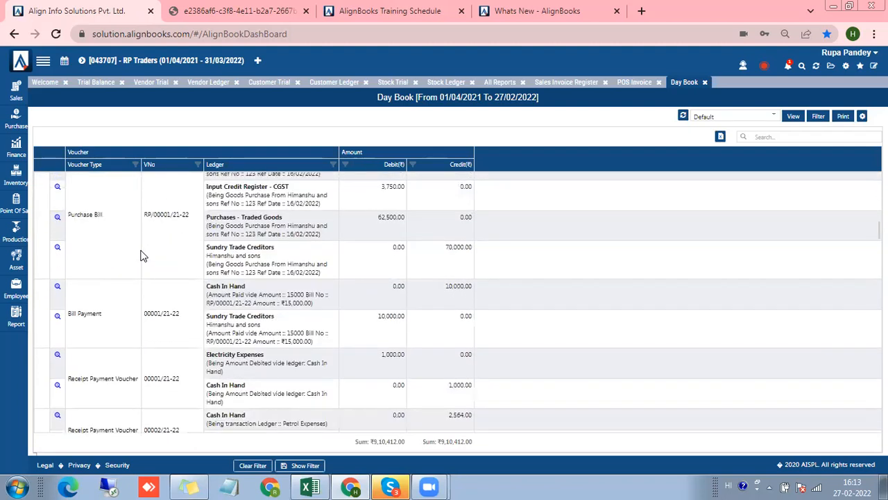
pyautogui.scroll(-5, 141, 255)
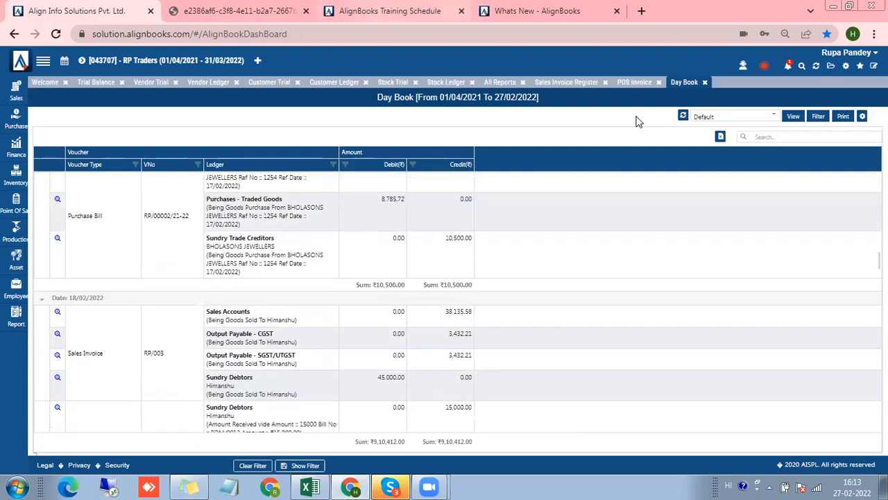
pyautogui.click(497, 82)
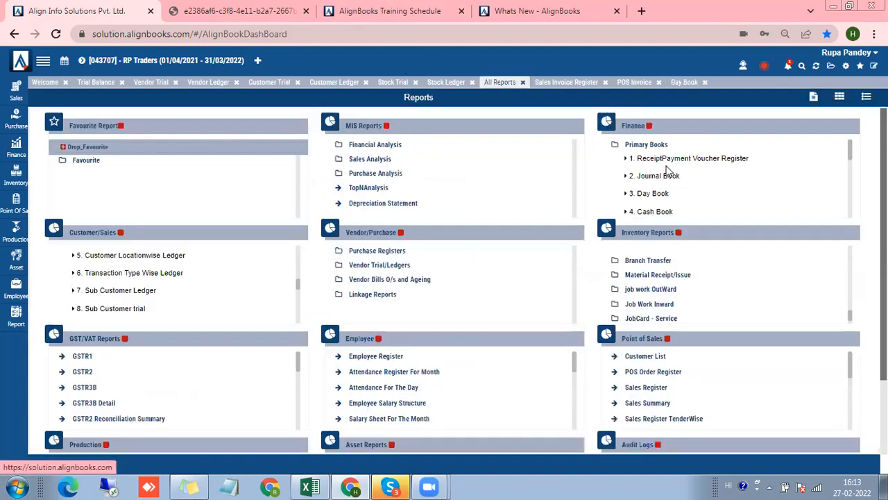
pyautogui.scroll(-1, 658, 214)
pyautogui.scroll(-3, 657, 214)
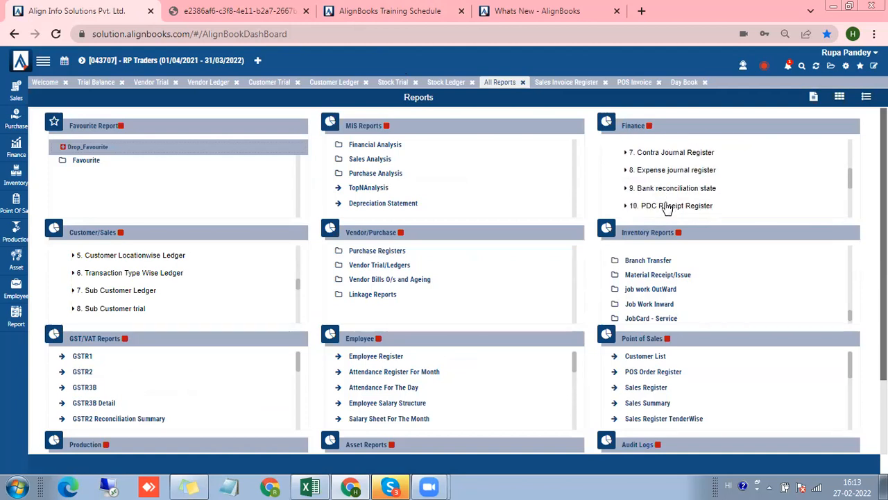
pyautogui.scroll(-5, 705, 188)
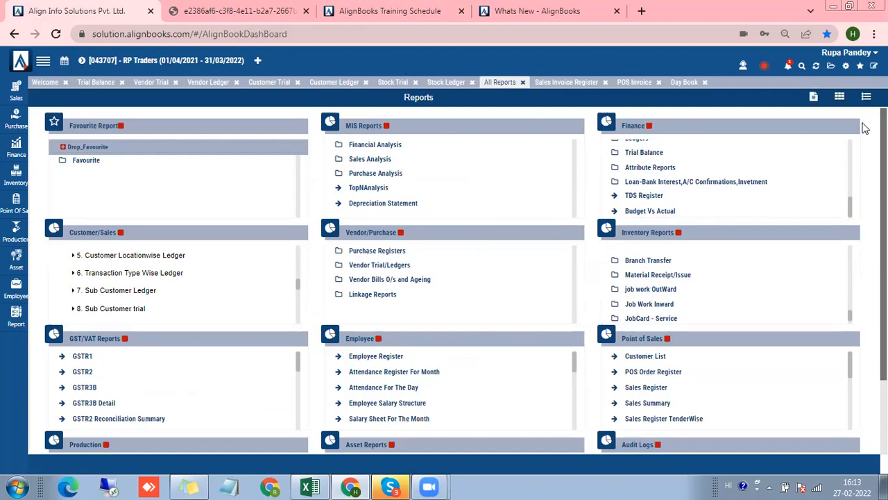
pyautogui.scroll(3, 627, 315)
pyautogui.scroll(-5, 627, 315)
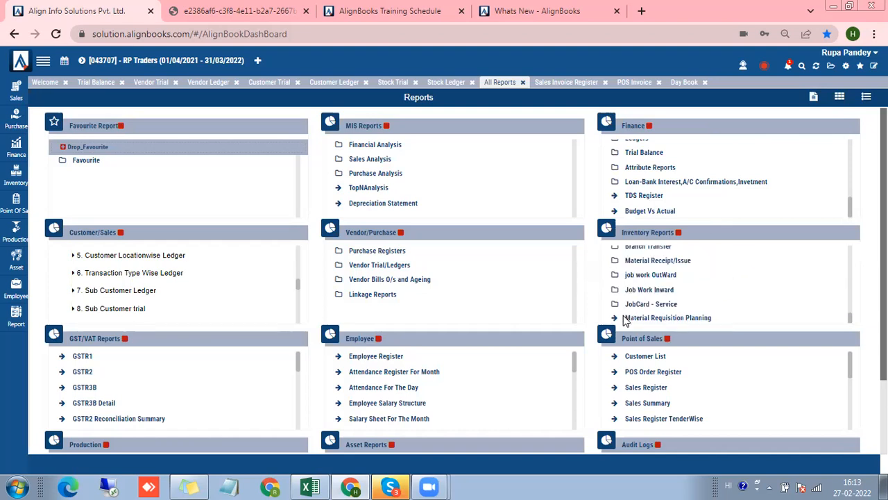
# - Switch to the alphabetical report list, then request closing all open pages
pyautogui.click(866, 100)
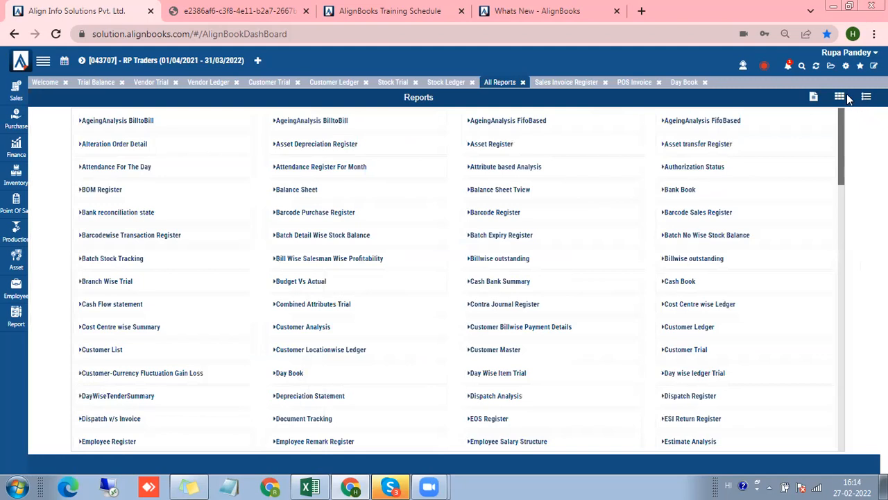
pyautogui.click(839, 98)
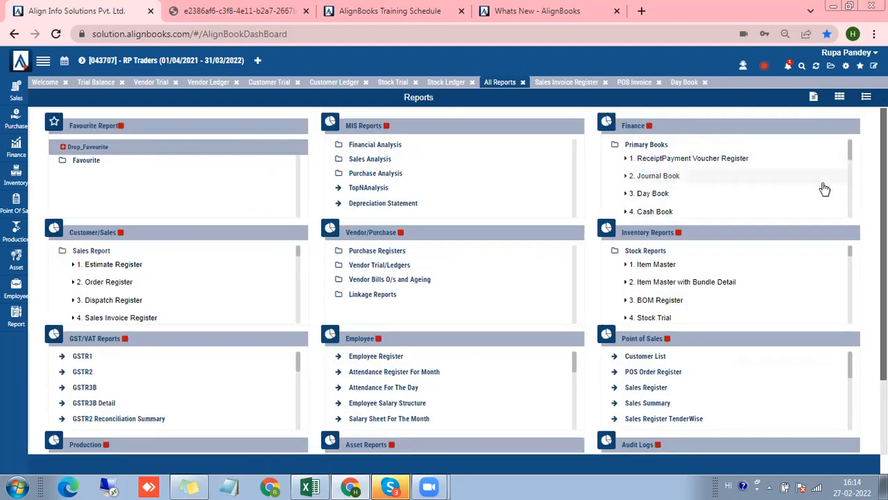
pyautogui.click(867, 99)
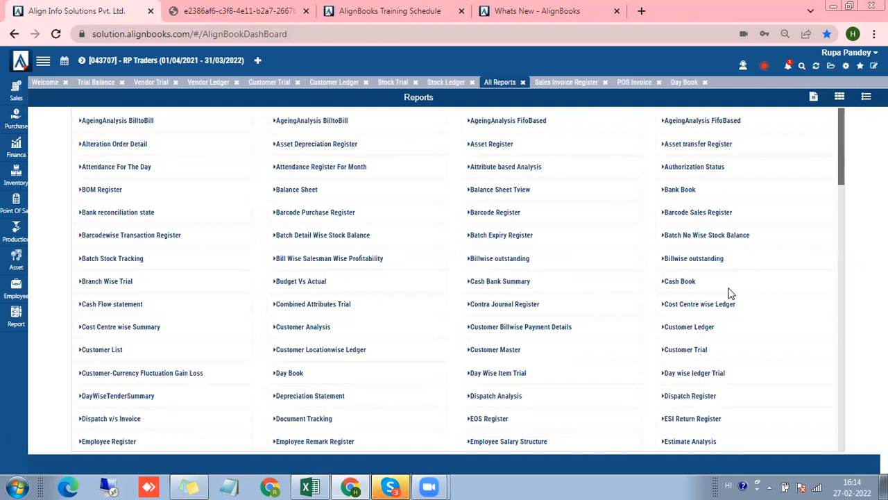
pyautogui.scroll(-15, 729, 293)
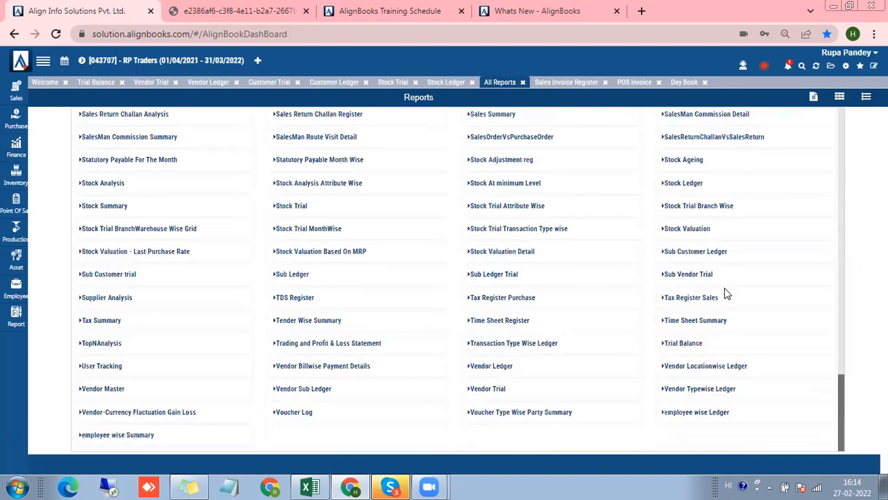
pyautogui.scroll(15, 727, 293)
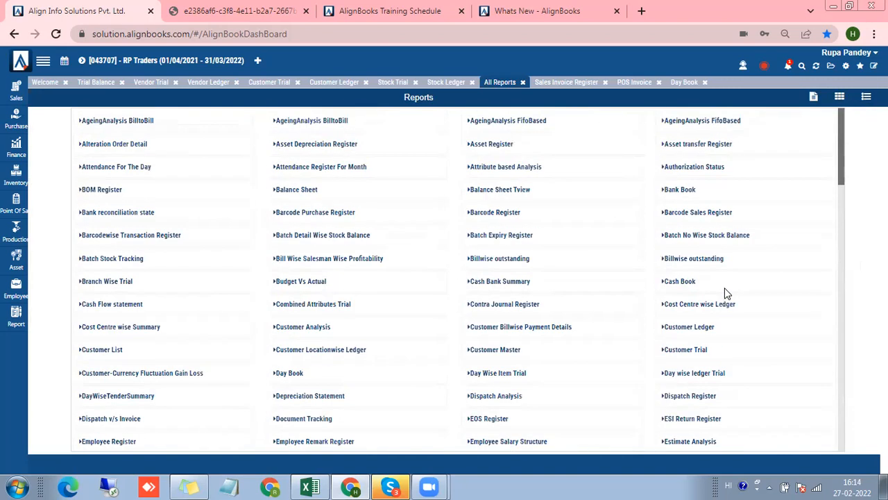
pyautogui.click(815, 65)
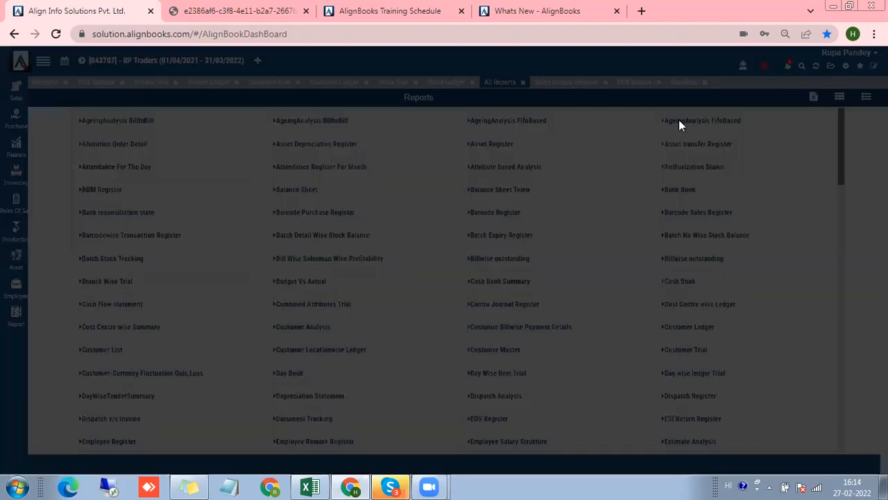
pyautogui.click(433, 271)
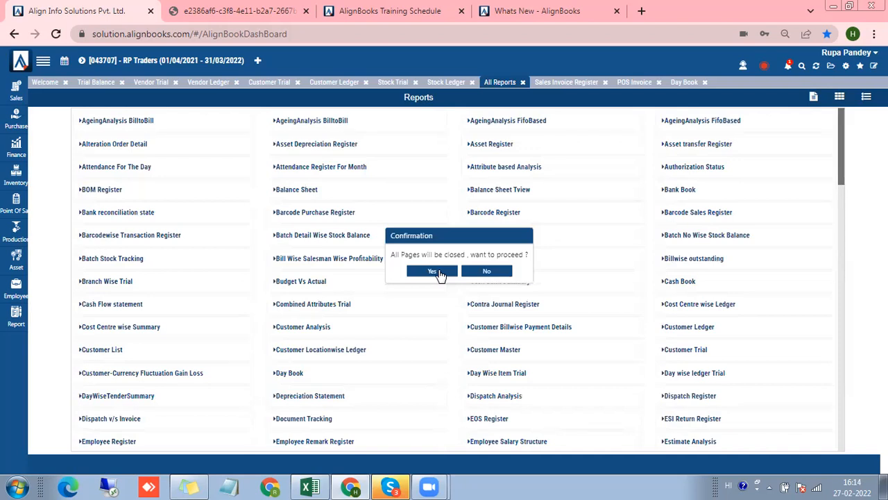
# - Confirm closing all pages, then check Company Setup's GST/TIN and GSTN statutory fields and save
pyautogui.click(433, 272)
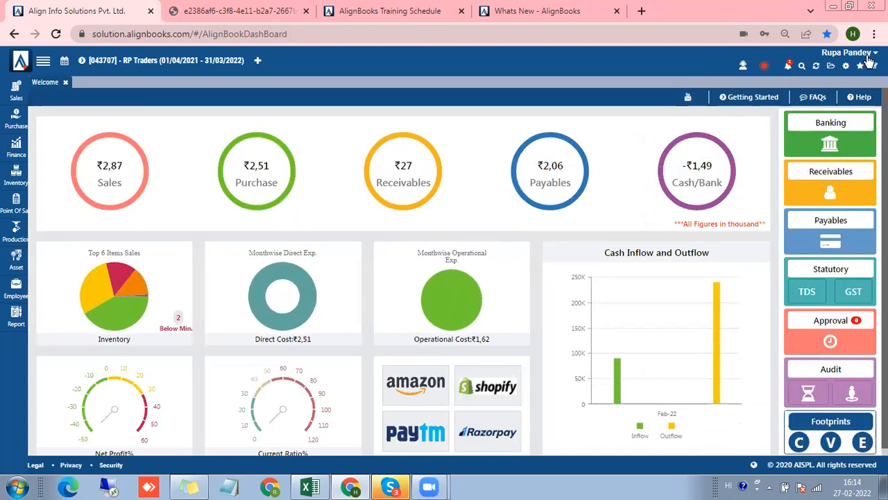
pyautogui.click(847, 66)
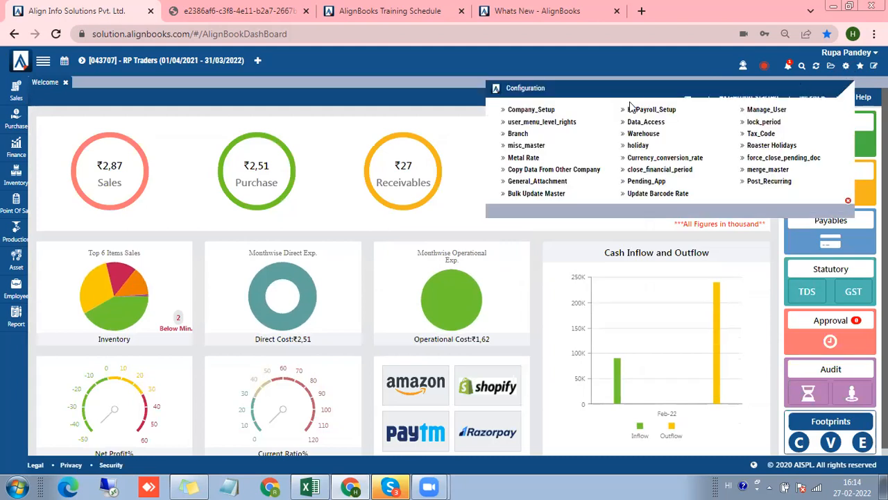
pyautogui.click(555, 112)
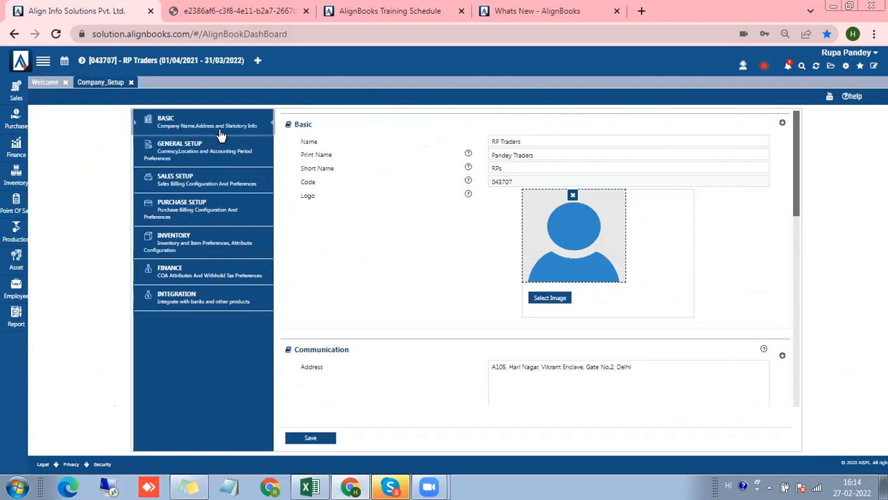
pyautogui.scroll(-3, 494, 241)
pyautogui.scroll(-1, 494, 241)
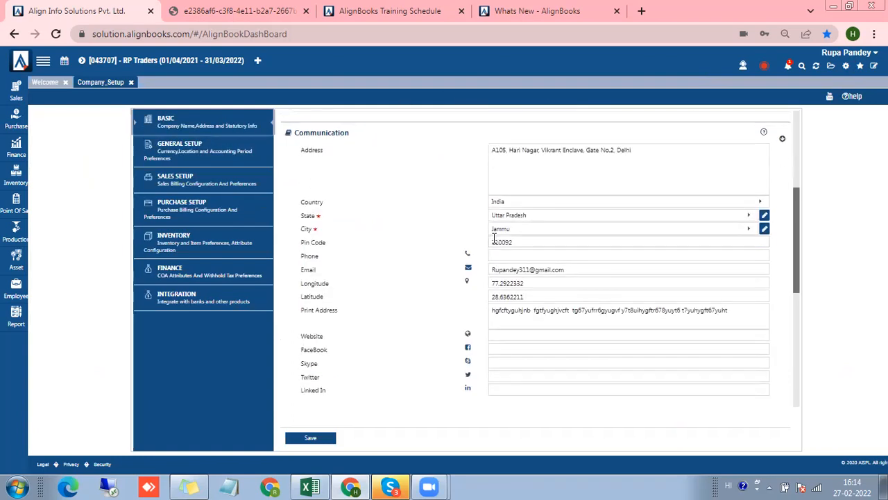
pyautogui.scroll(-5, 559, 263)
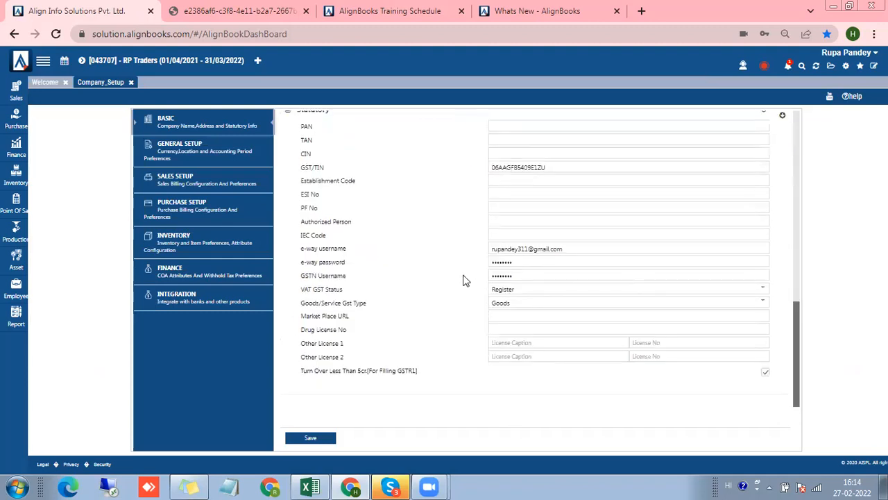
pyautogui.click(559, 168)
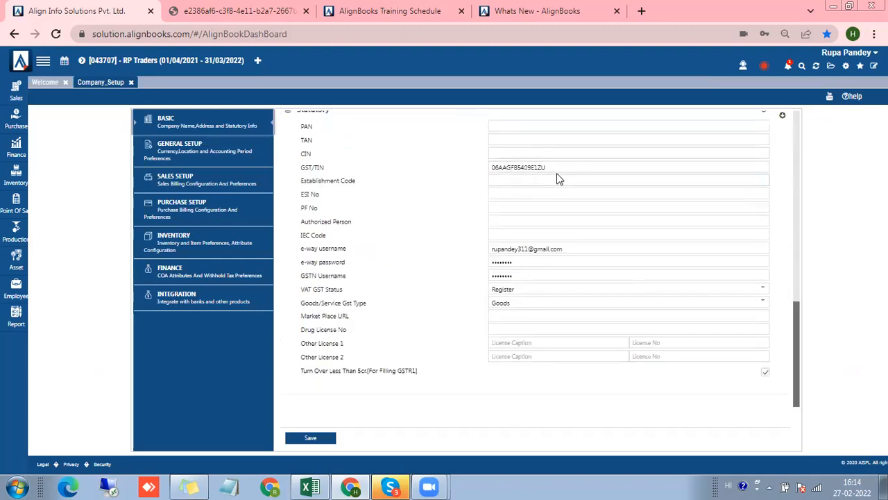
pyautogui.click(539, 270)
pyautogui.click(318, 443)
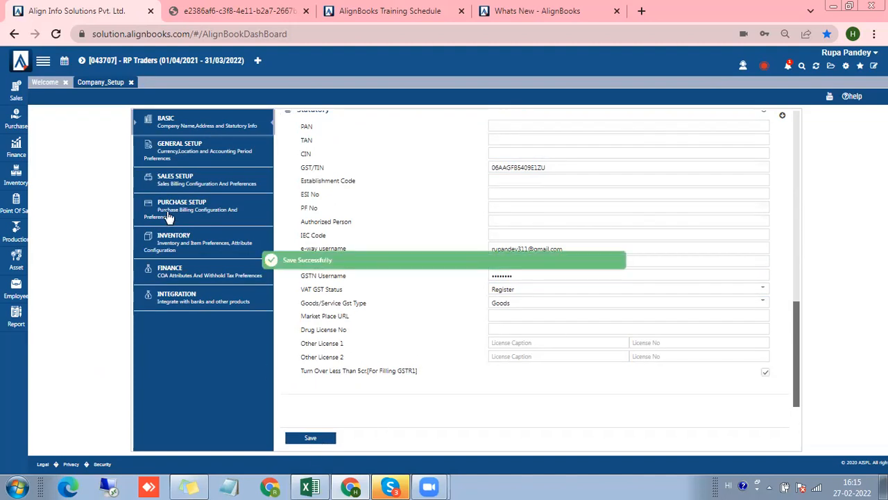
# - Close Company Setup and view the GST Dashboard's filing status, tax liability, returns-vs-books, GSTR 2A and 2B statements
pyautogui.click(132, 83)
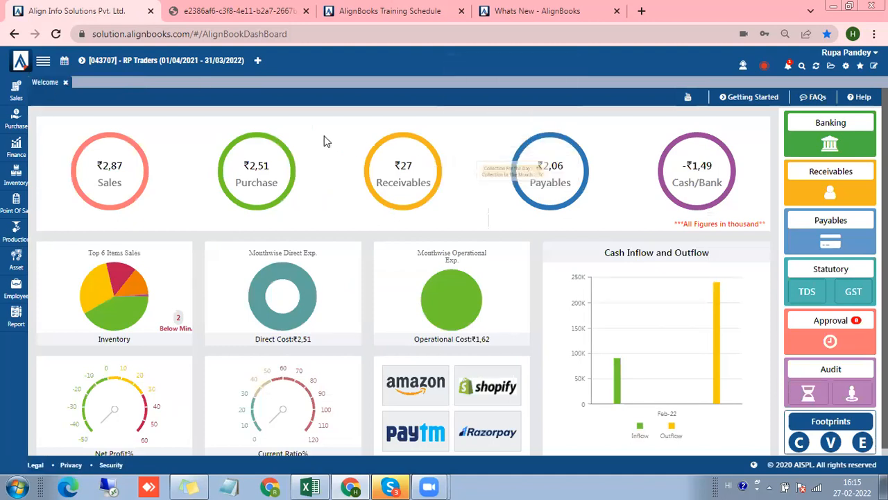
pyautogui.click(849, 286)
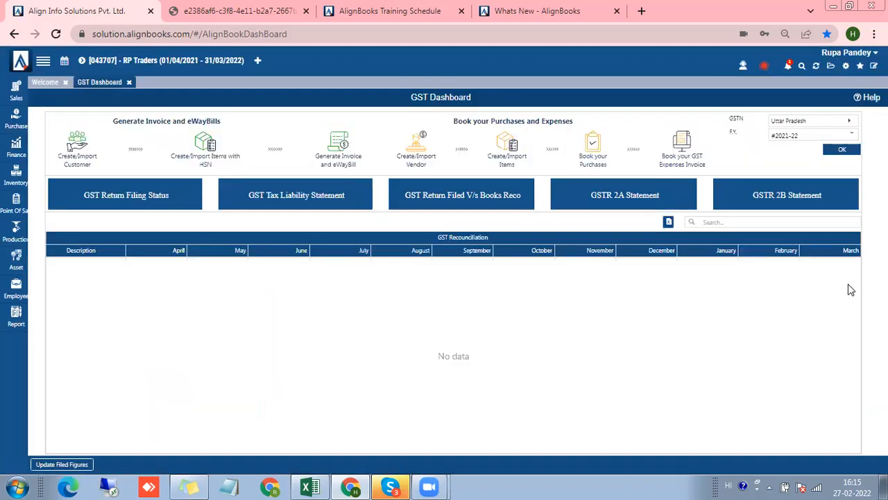
pyautogui.click(118, 183)
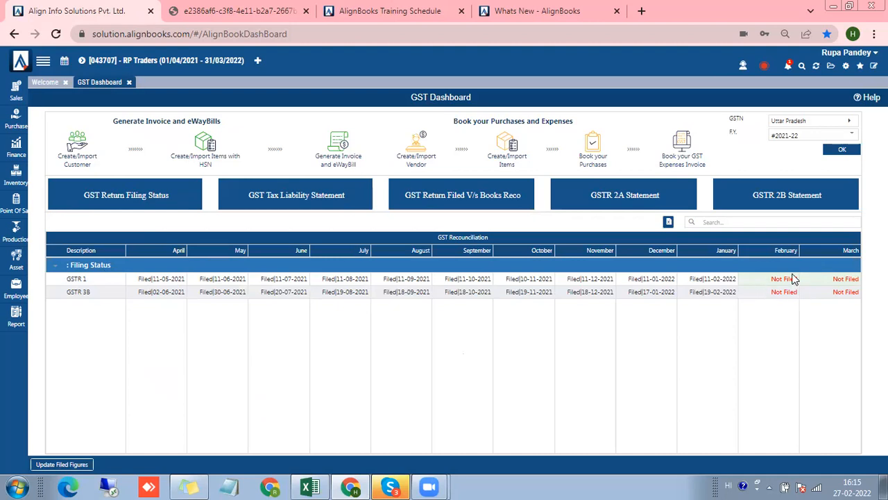
pyautogui.click(282, 200)
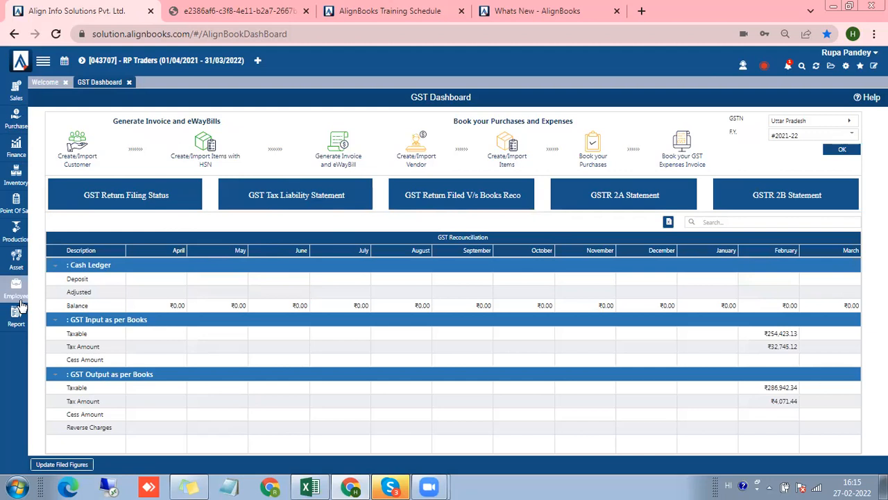
pyautogui.click(445, 194)
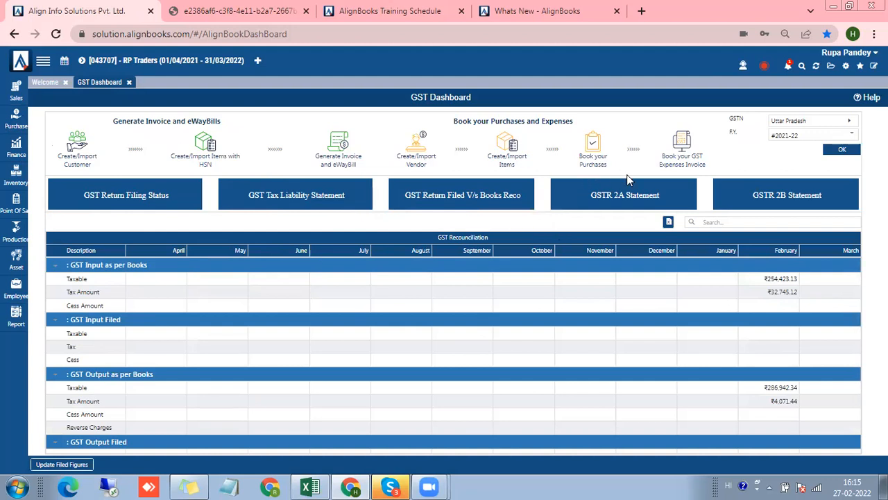
pyautogui.click(610, 206)
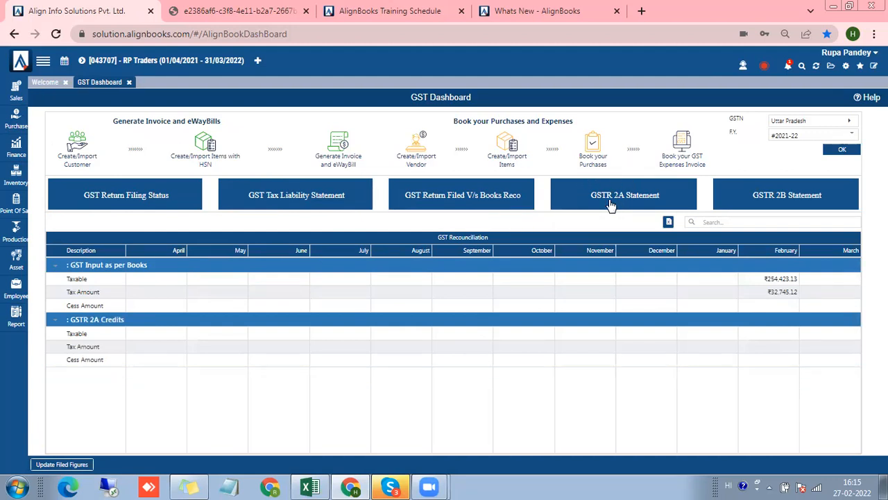
pyautogui.click(767, 198)
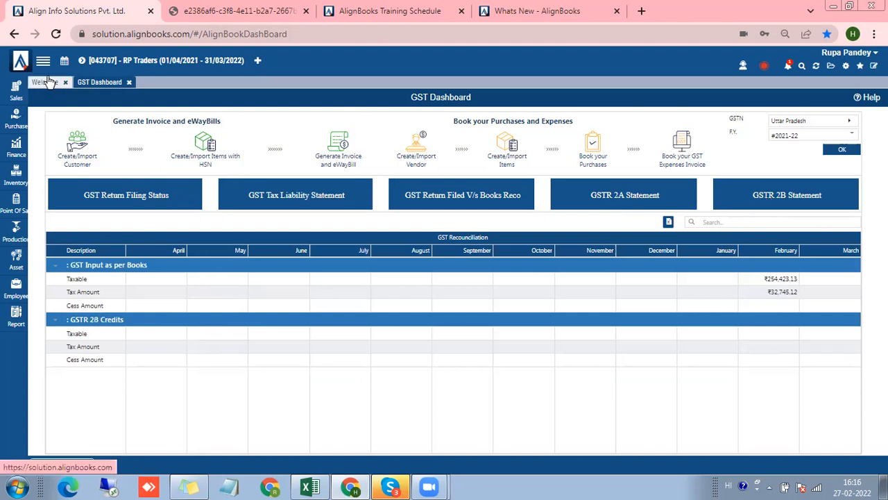
# - Close the GST dashboard and open the GSTR1 report from All Reports
pyautogui.click(46, 82)
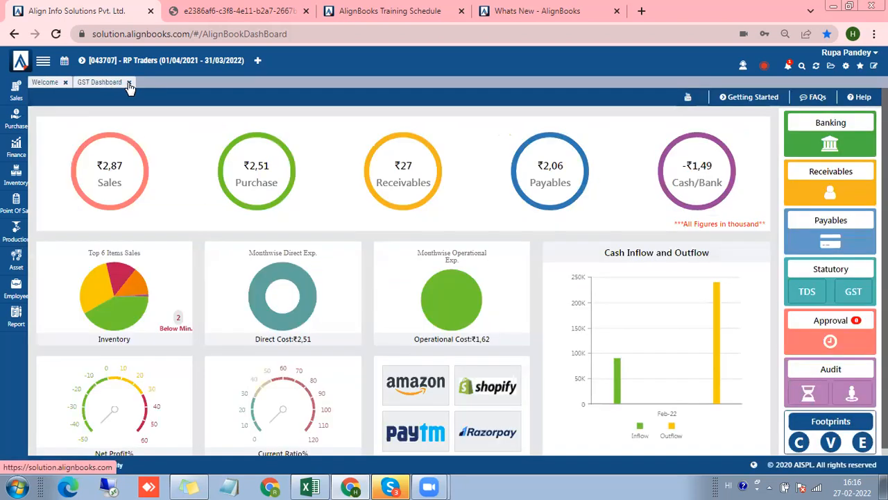
pyautogui.click(128, 82)
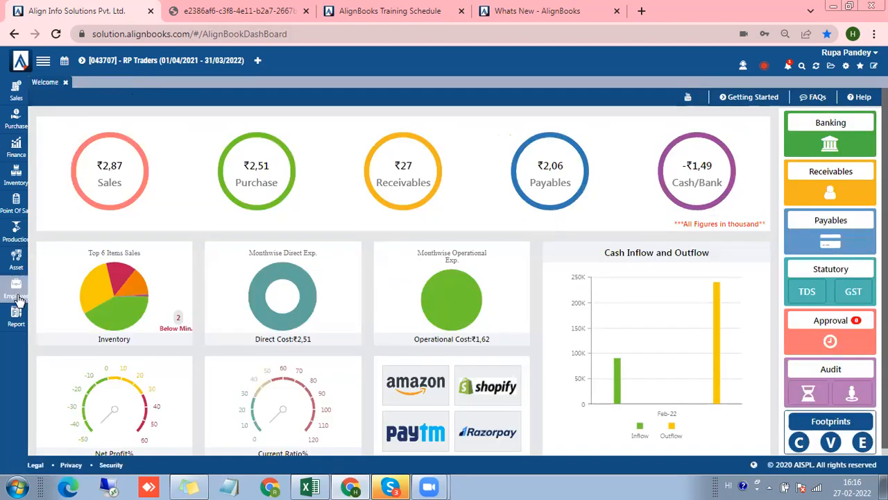
pyautogui.click(16, 324)
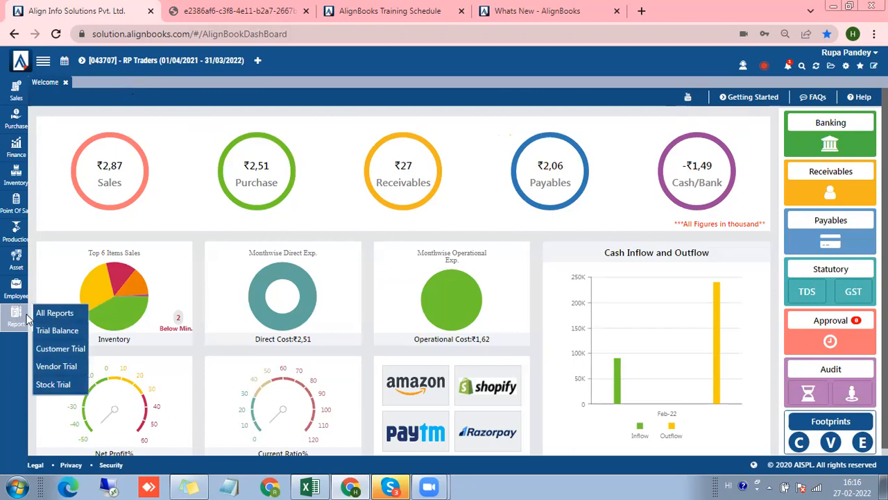
pyautogui.click(54, 313)
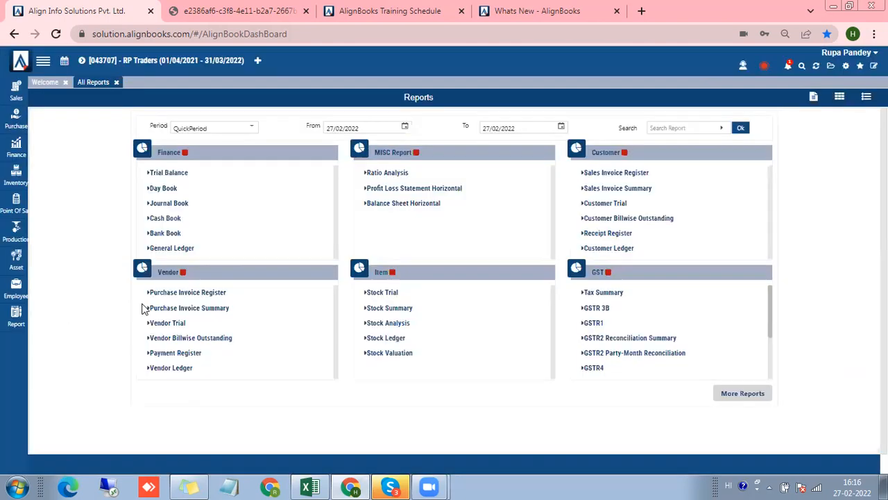
pyautogui.click(743, 394)
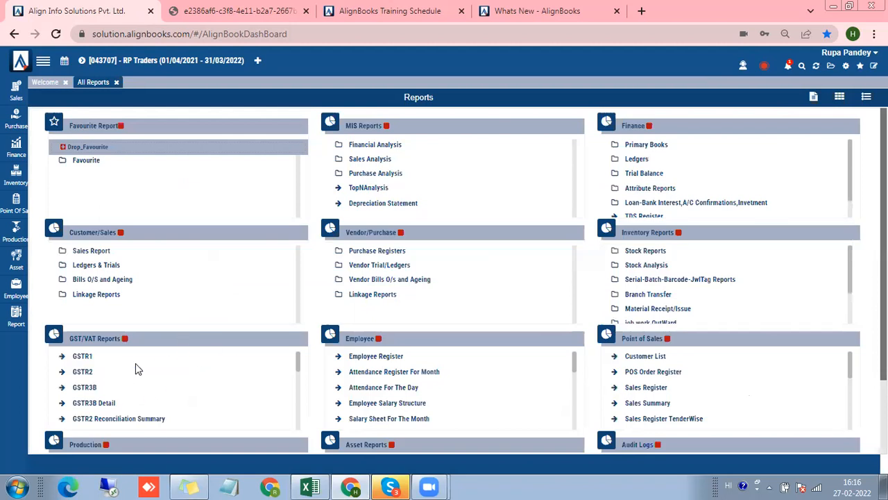
pyautogui.click(82, 357)
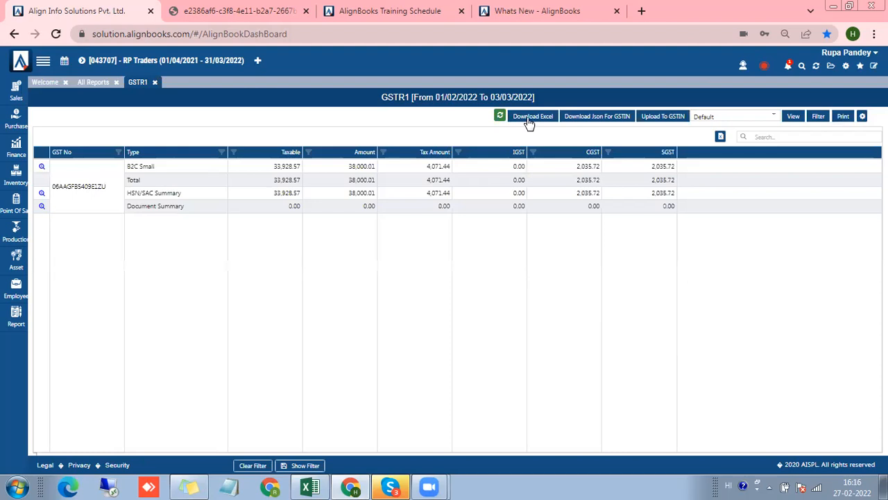
# - Download the GSTR1 report for 01/02/2022–03/03/2022 as Excel and open ABGSTR1 (24)
pyautogui.click(529, 120)
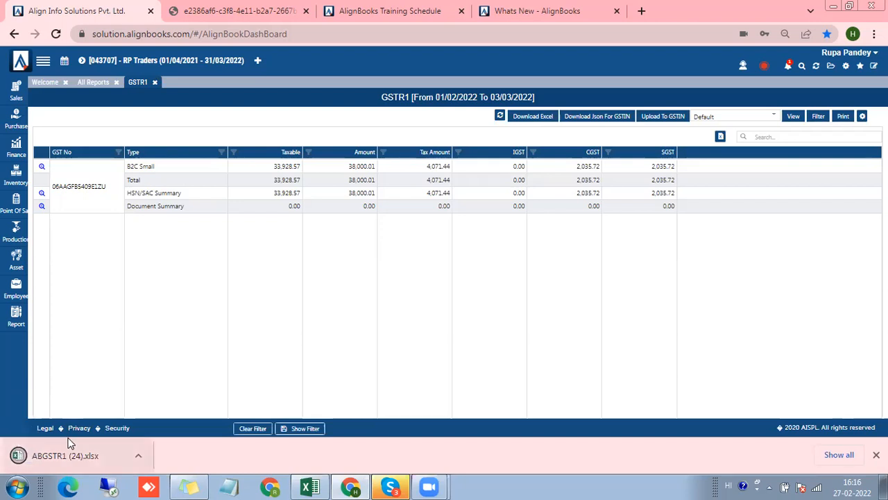
pyautogui.rightClick(69, 443)
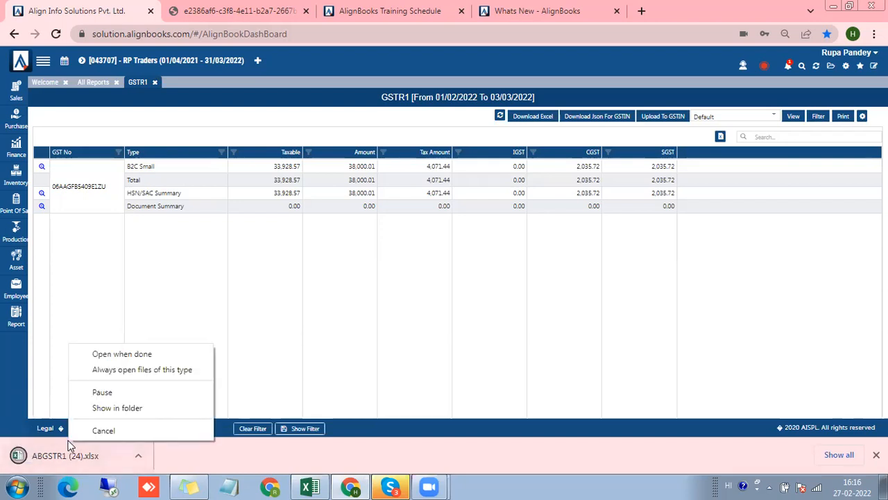
pyautogui.click(127, 356)
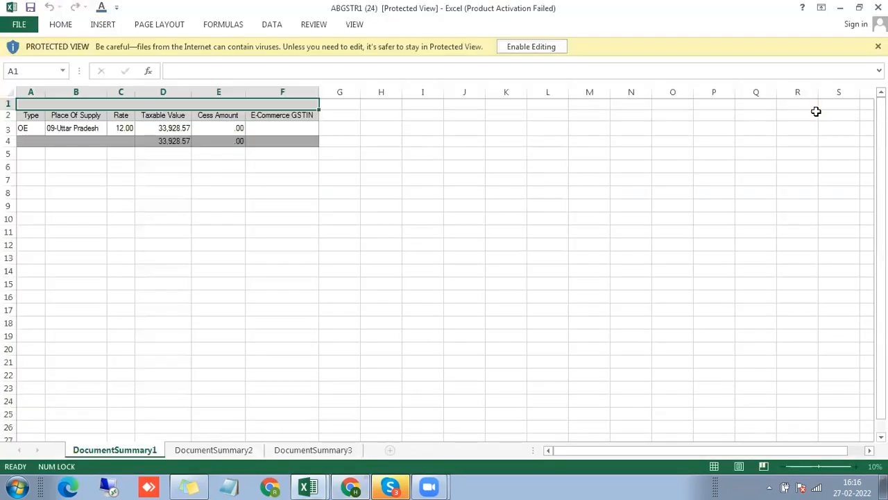
pyautogui.click(815, 113)
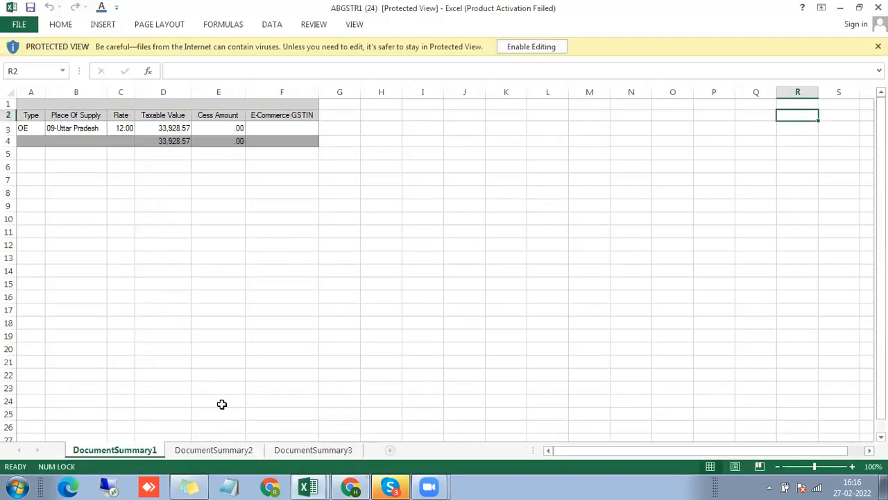
# - Review the DocumentSummary2 and DocumentSummary3 sheets, then return to the AlignBooks GSTR1 report in Chrome
pyautogui.click(214, 450)
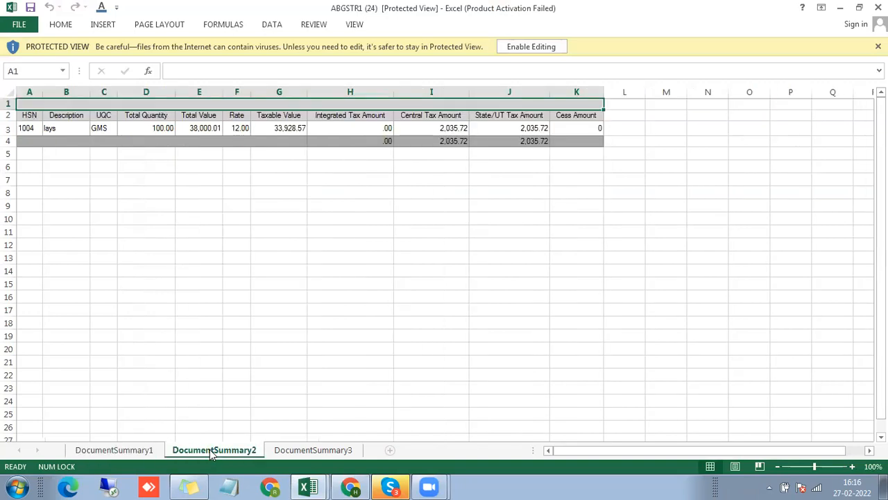
pyautogui.click(297, 452)
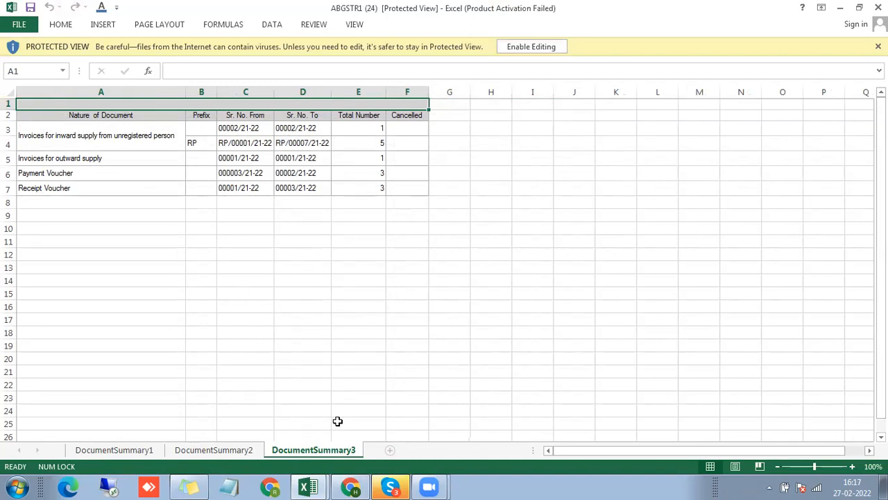
pyautogui.click(351, 487)
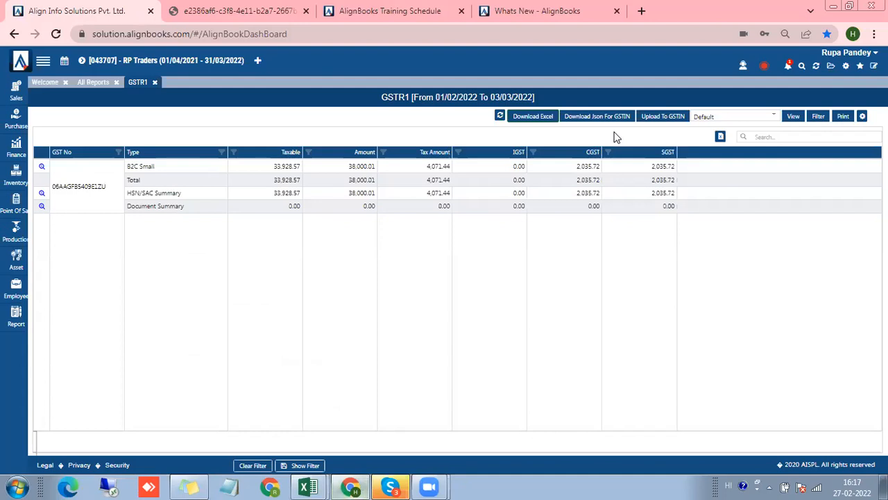
# - Filter the GSTR1 report to GSTIN Uttar Pradesh, view it, and download its JSON file
pyautogui.click(818, 118)
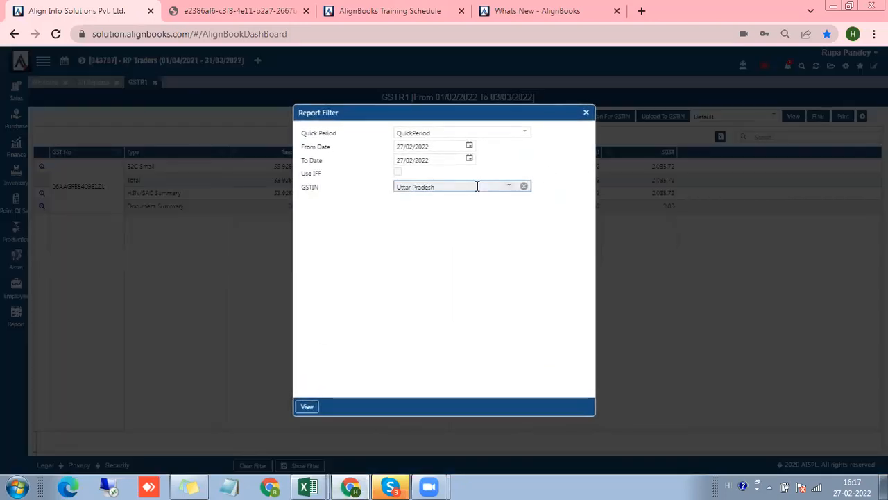
pyautogui.click(476, 186)
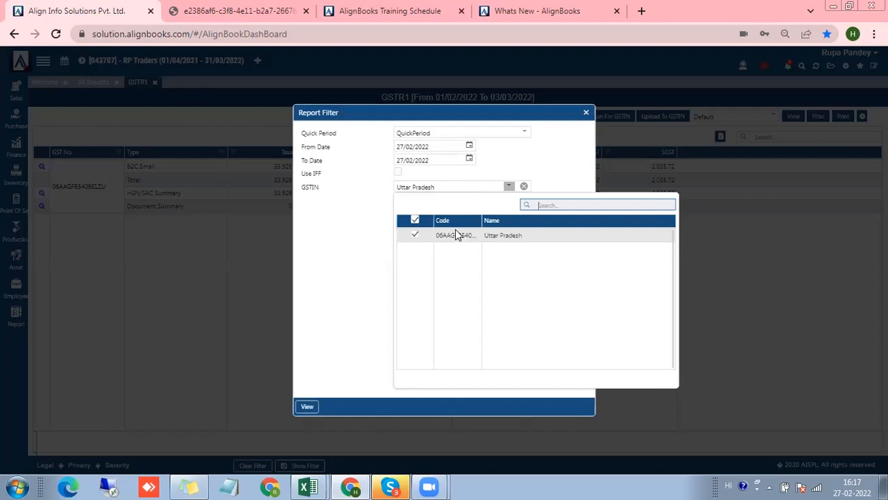
pyautogui.click(307, 408)
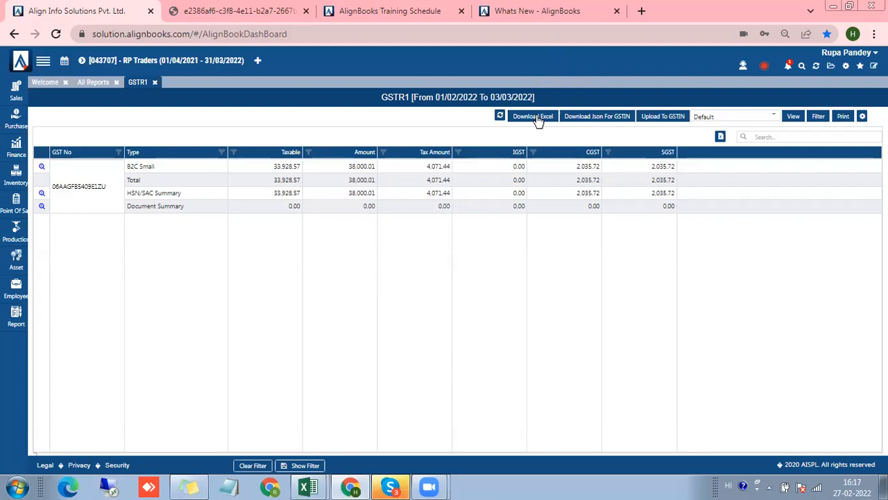
pyautogui.click(591, 118)
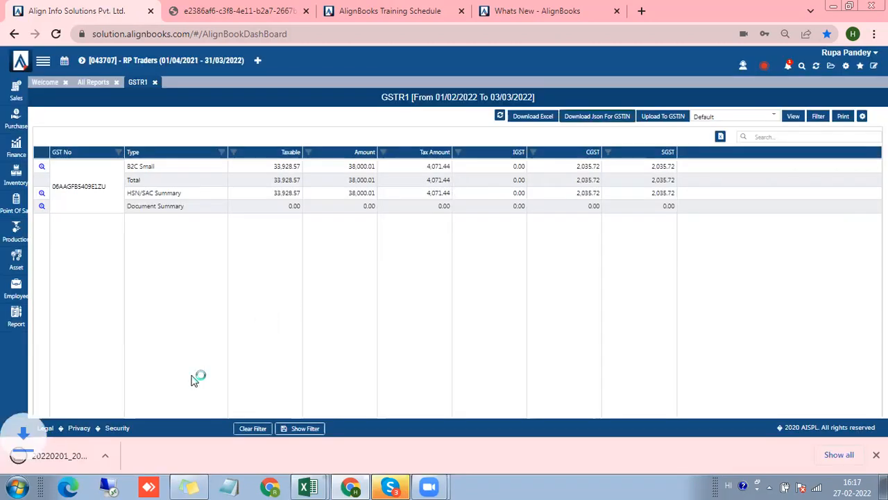
pyautogui.click(101, 450)
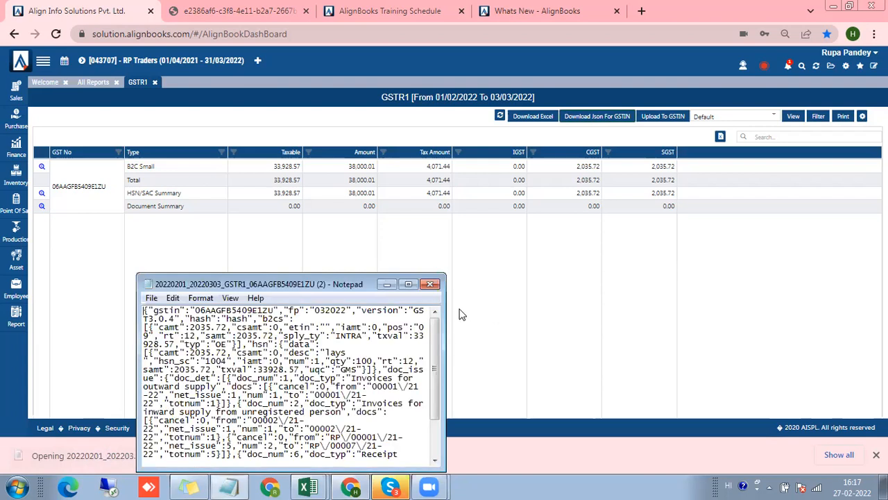
pyautogui.click(409, 284)
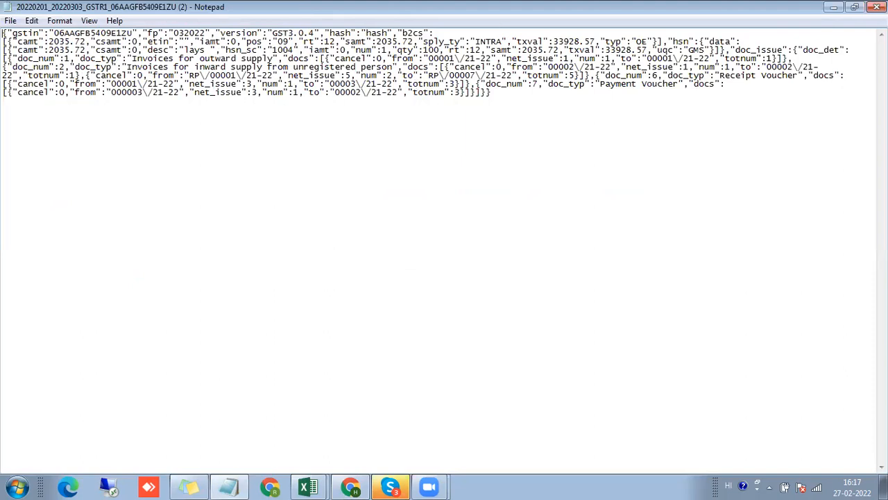
pyautogui.click(877, 6)
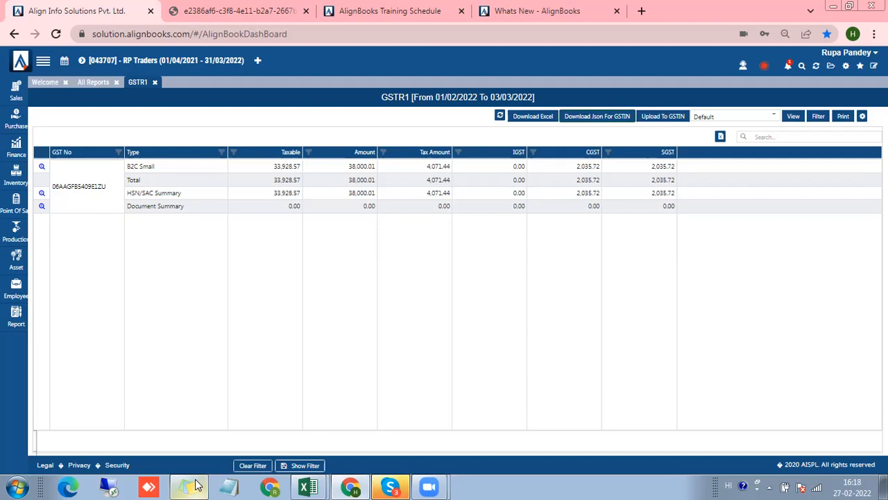
# - Write a Notepad note reading 'go to gst portal> my profile> manage API>enable API>30 days> conf' and select it
pyautogui.click(229, 486)
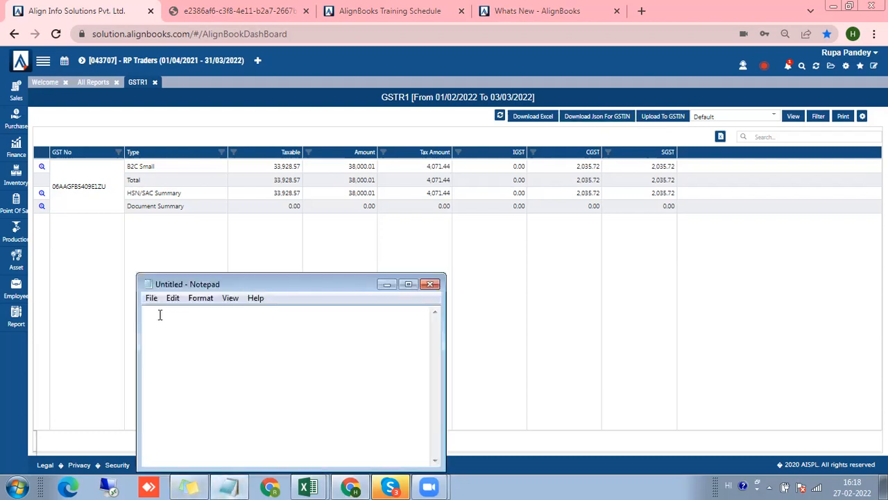
pyautogui.write('go to gst portal> my profile> manag')
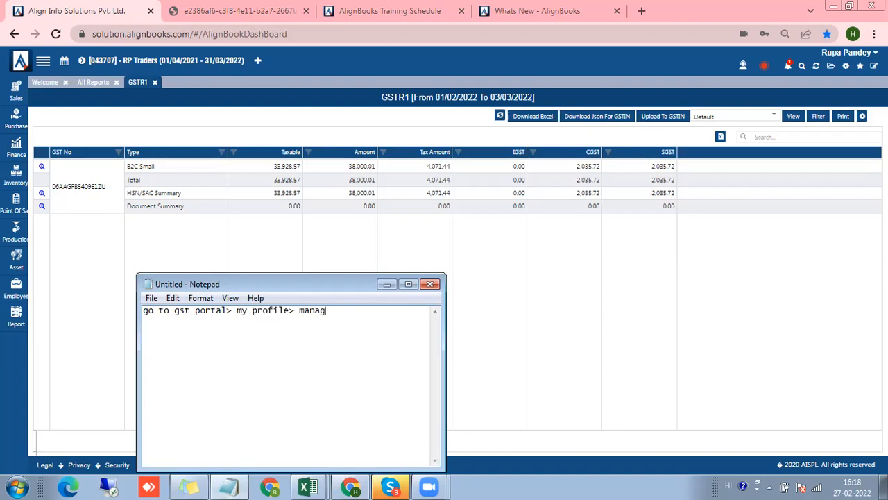
pyautogui.write('e APPI')
pyautogui.press('BackSpace')
pyautogui.press('BackSpace')
pyautogui.write('i')
pyautogui.press('BackSpace')
pyautogui.write('I>enable ap')
pyautogui.press('BackSpace')
pyautogui.press('BackSpace')
pyautogui.write('API>30')
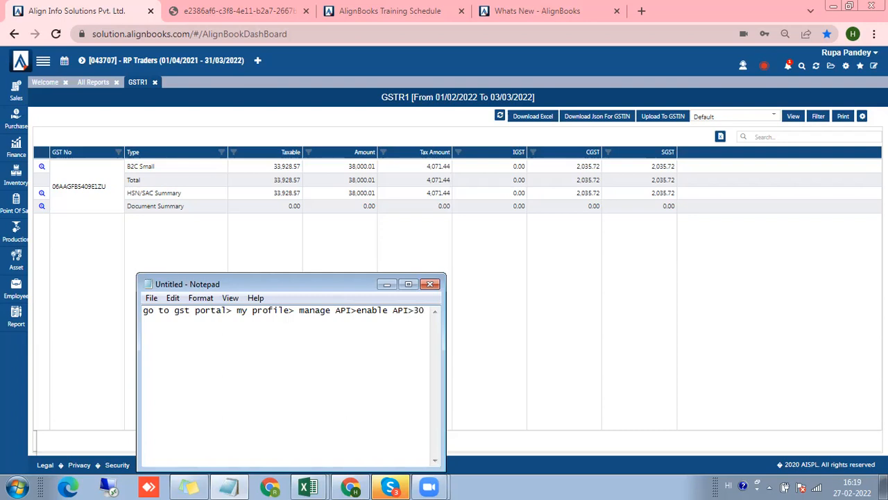
pyautogui.write(' days> conf')
pyautogui.moveTo(220, 320); pyautogui.dragTo(143, 315)
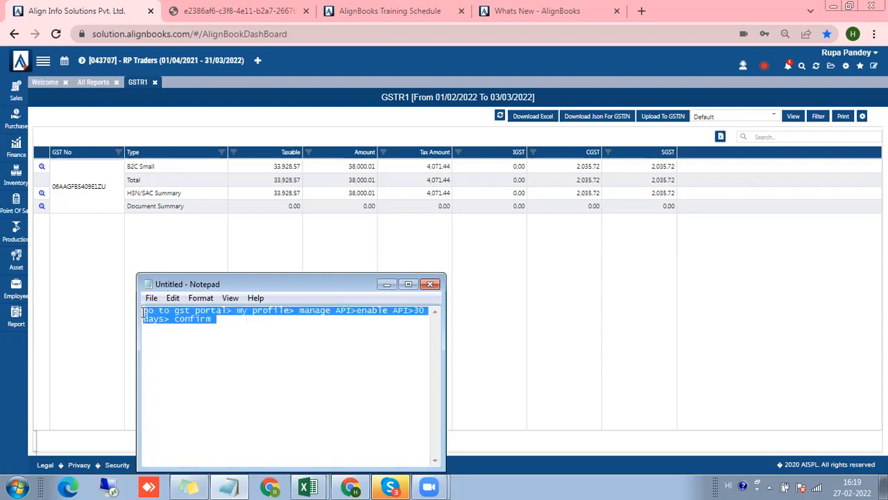
pyautogui.click(143, 315)
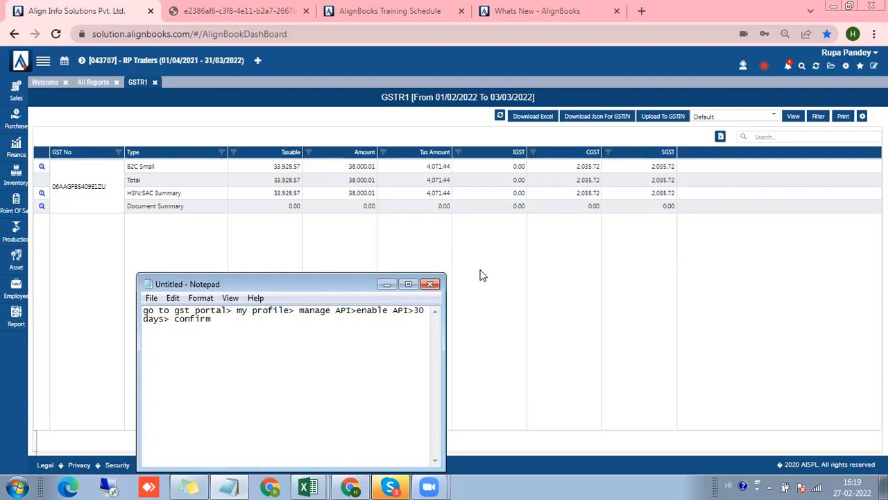
# - Bring the GSTR1 report forward and start the GSTN upload, declining at the final confirmation
pyautogui.click(516, 262)
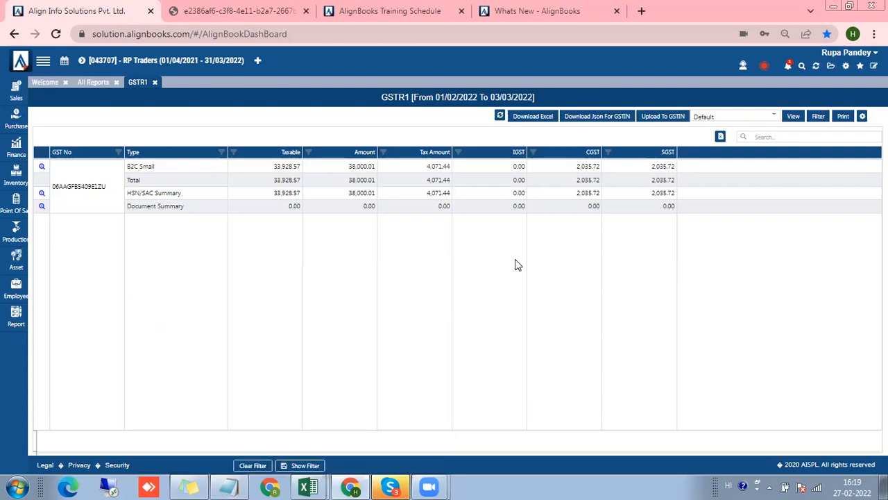
pyautogui.click(664, 118)
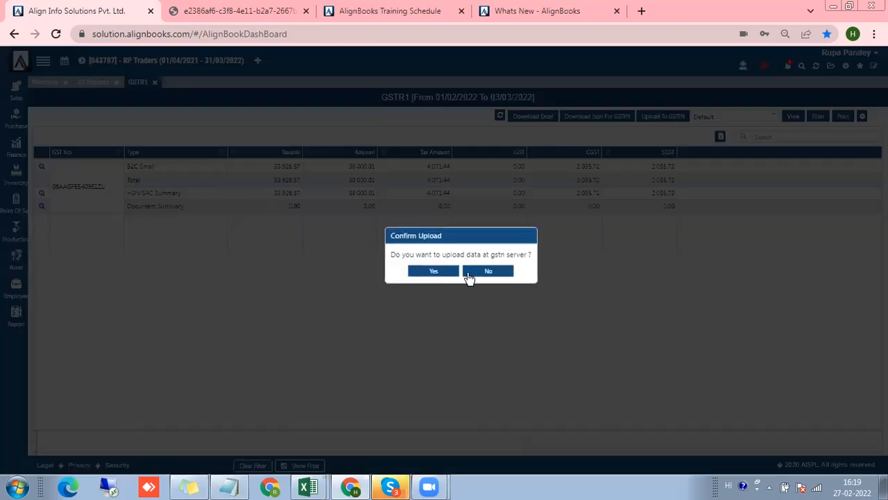
pyautogui.click(439, 274)
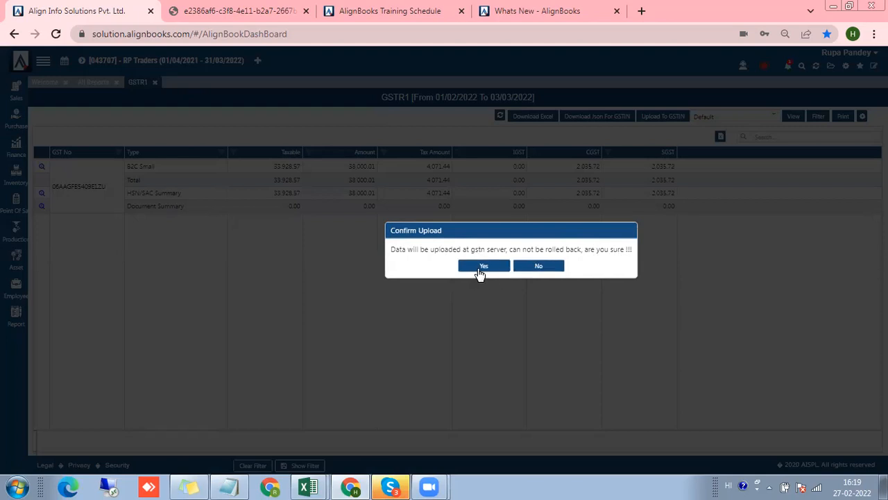
pyautogui.click(540, 269)
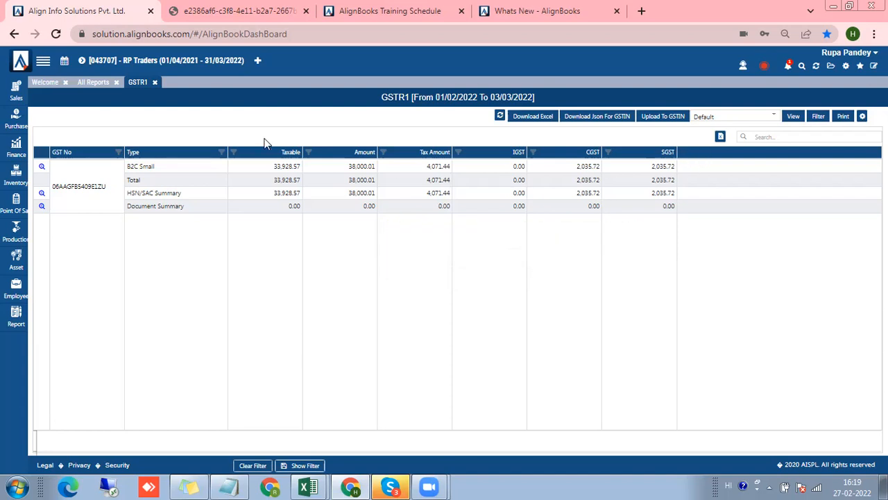
# - Download the GSTR-3B JSON for the Uttar Pradesh GST number, then open GSTR3B Detail
pyautogui.click(102, 83)
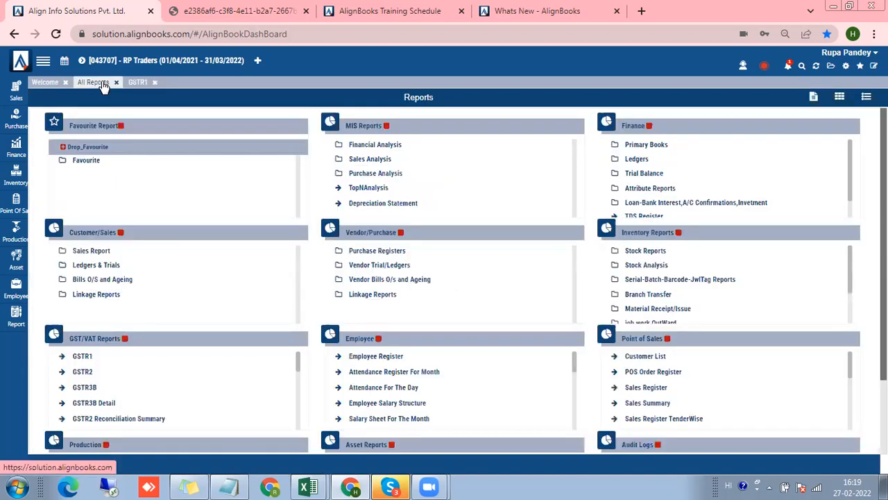
pyautogui.scroll(-1, 120, 355)
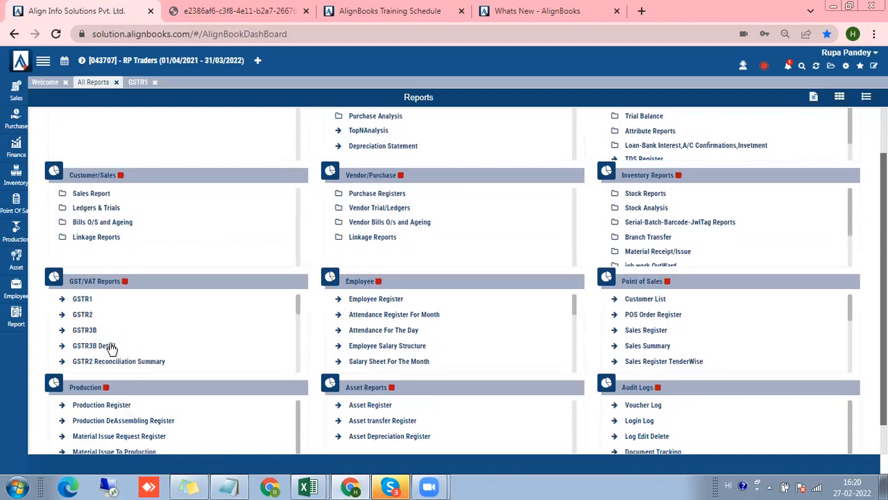
pyautogui.click(87, 333)
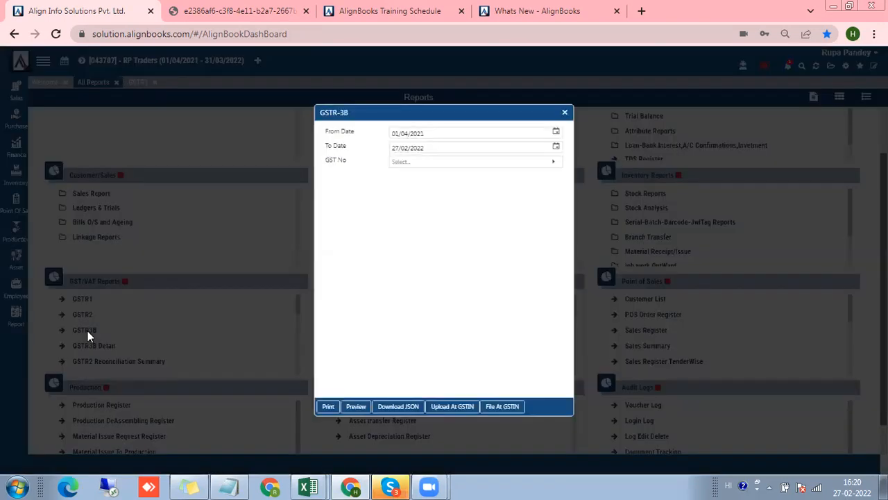
pyautogui.click(430, 166)
pyautogui.click(433, 219)
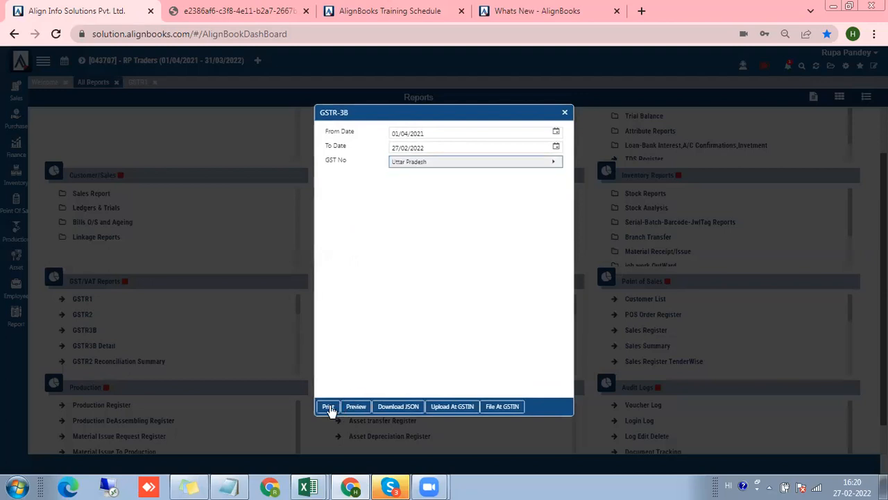
pyautogui.click(396, 408)
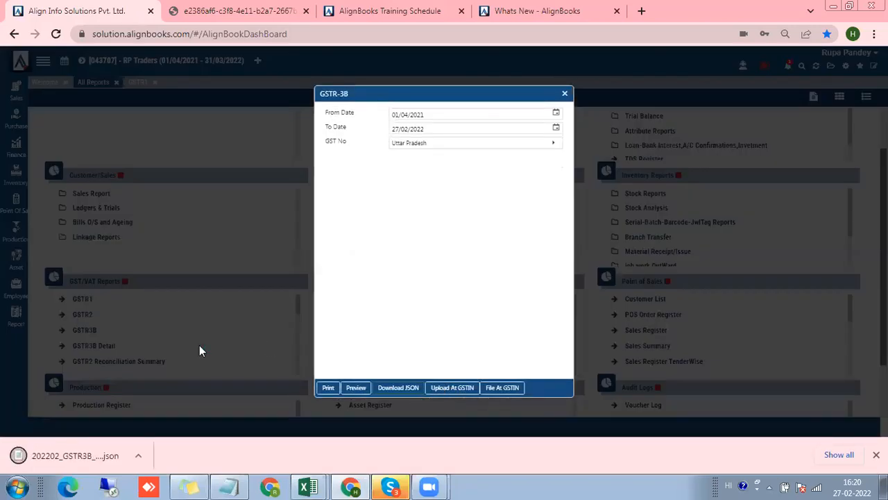
pyautogui.click(566, 95)
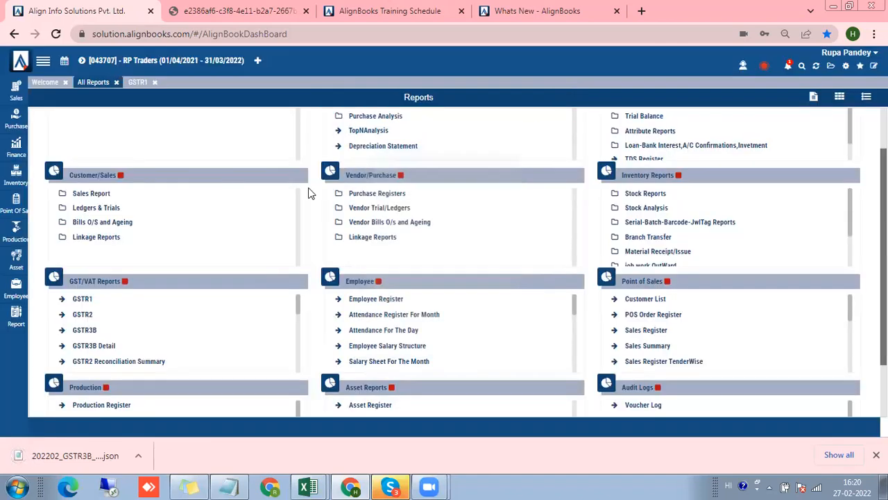
pyautogui.click(96, 348)
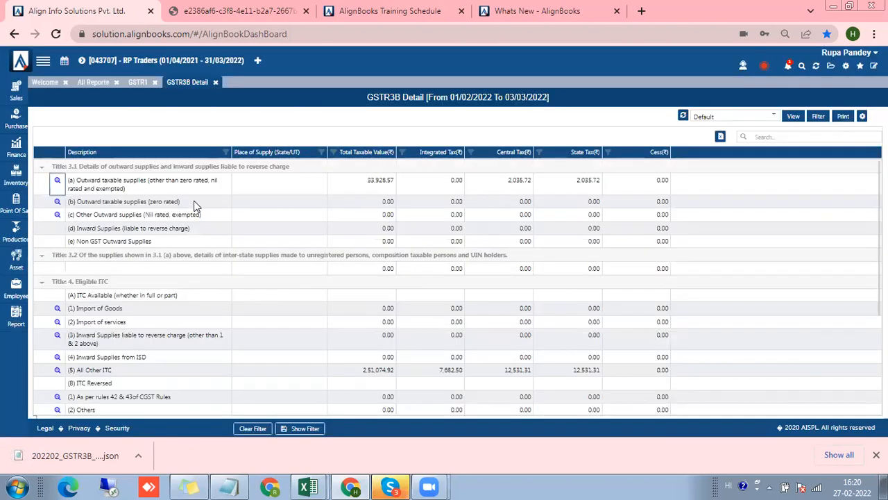
# - Drill into the outward taxable supplies invoices, close the empty B2B detail, and return to All Reports
pyautogui.scroll(-3, 194, 206)
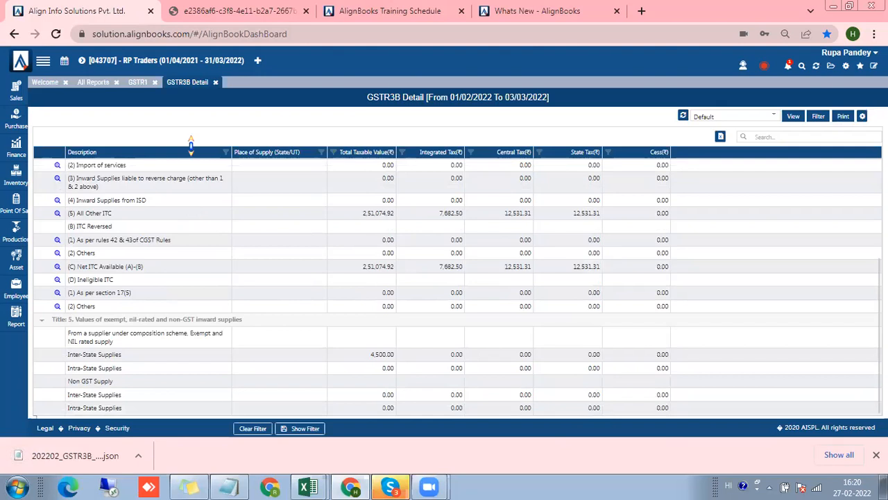
pyautogui.scroll(3, 125, 253)
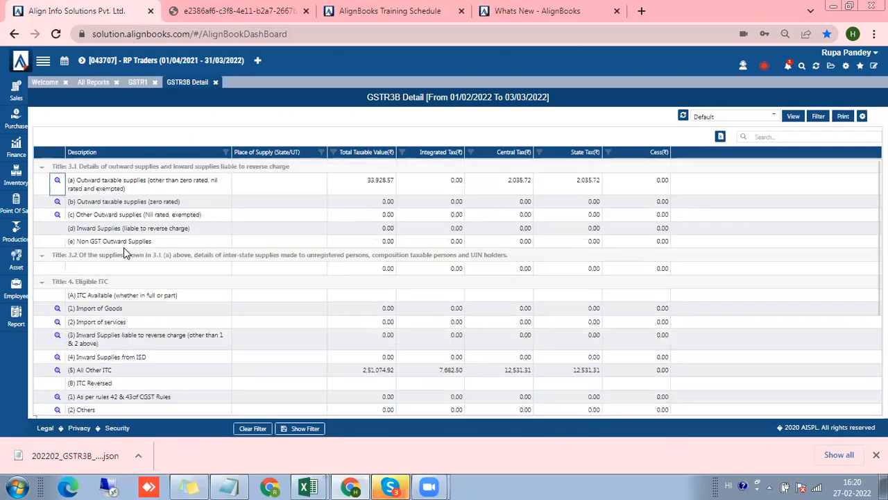
pyautogui.doubleClick(112, 180)
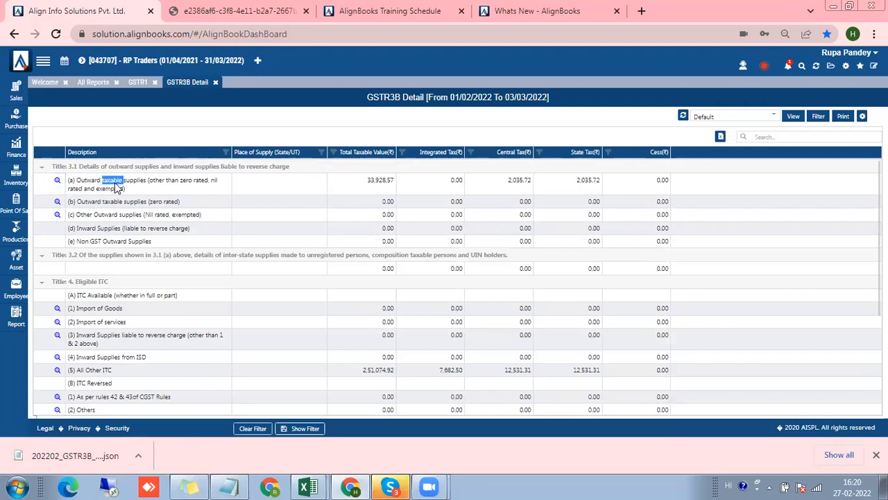
pyautogui.click(57, 182)
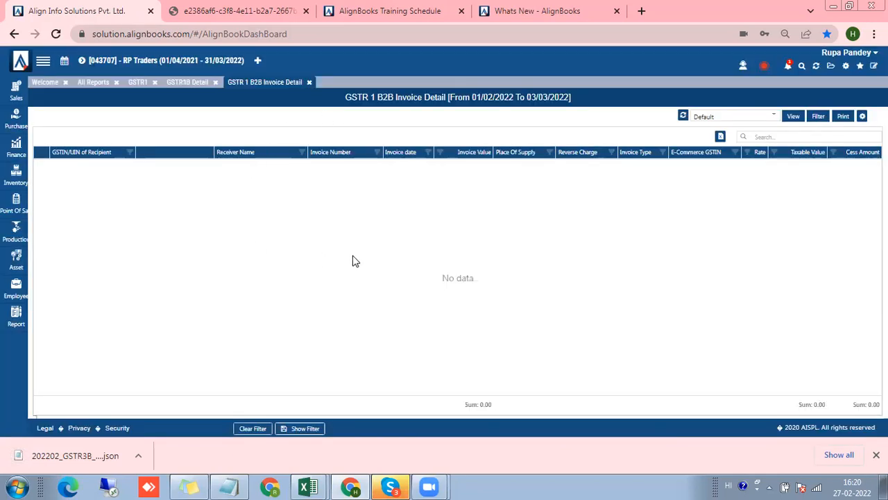
pyautogui.click(310, 83)
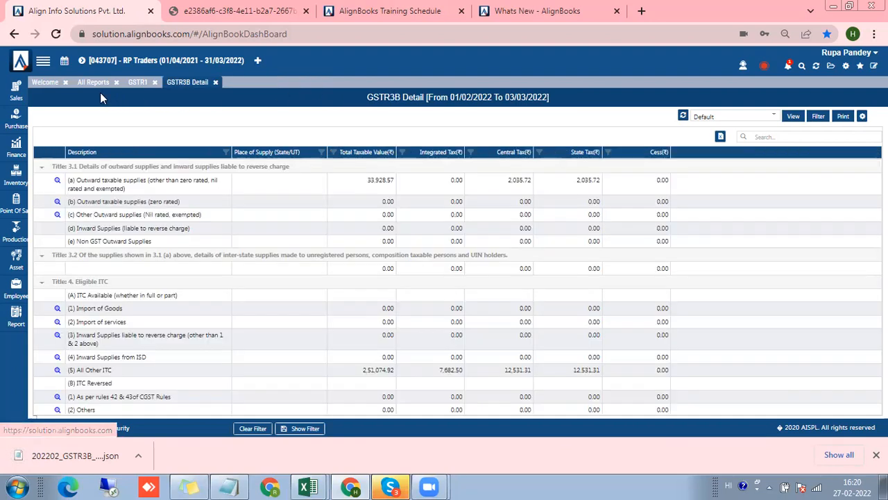
pyautogui.click(94, 83)
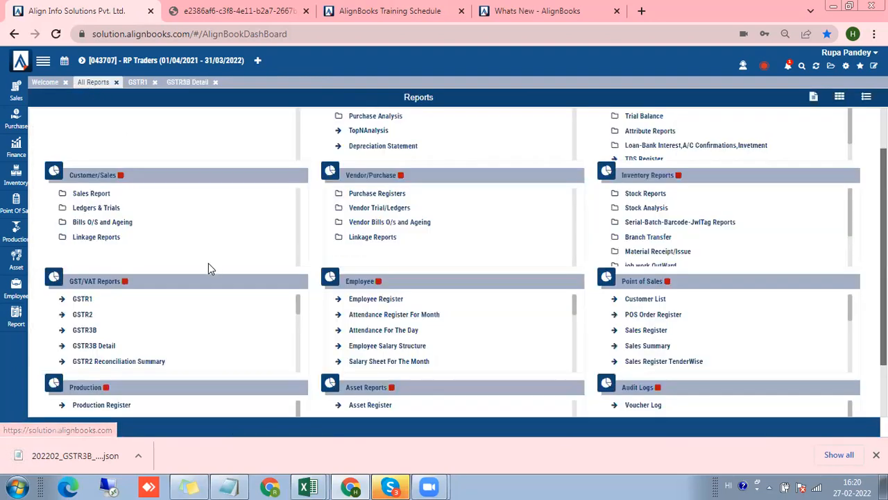
# - View GSTR2 Reconciliation Summary for all parties and the Uttar Pradesh GSTIN for February 2022
pyautogui.click(117, 363)
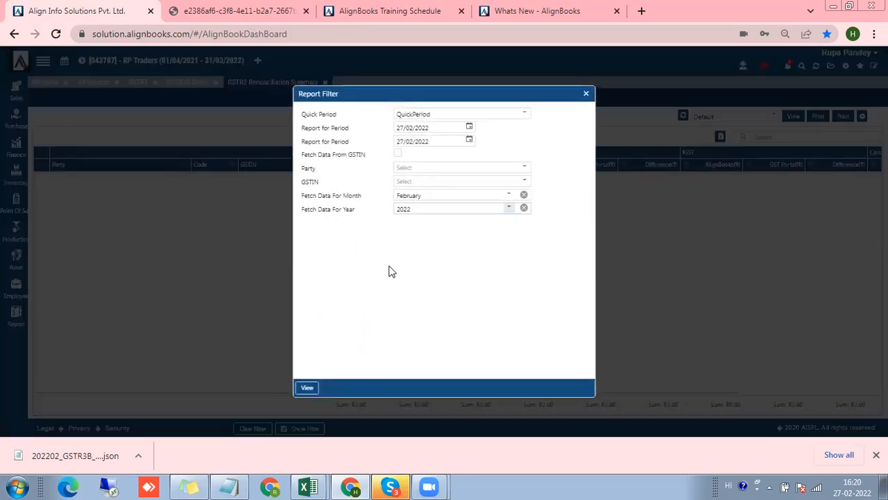
pyautogui.click(438, 169)
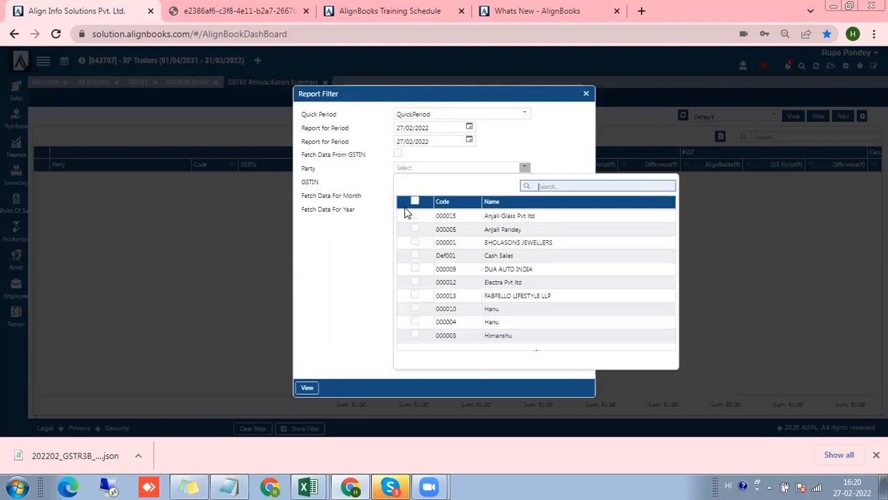
pyautogui.click(414, 202)
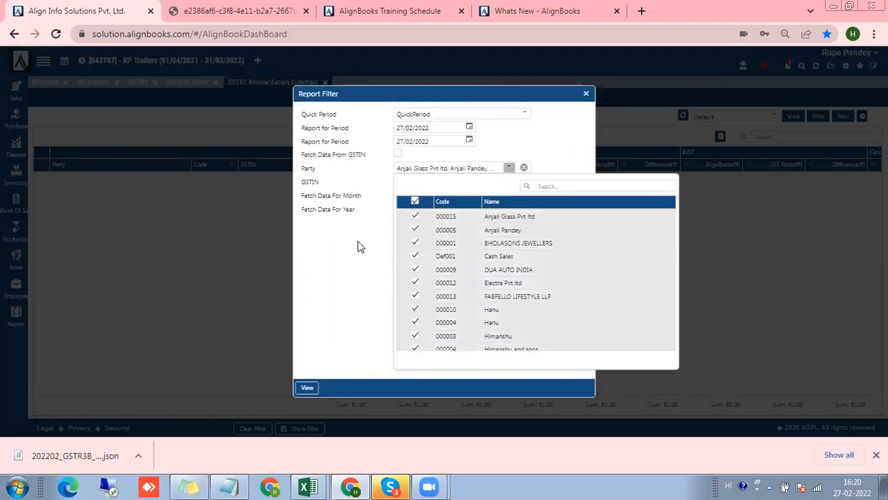
pyautogui.click(350, 252)
pyautogui.click(449, 183)
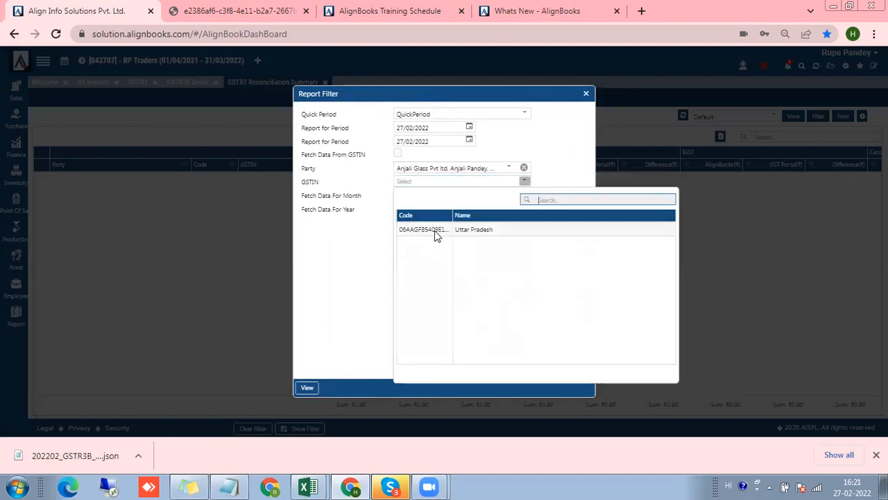
pyautogui.click(435, 235)
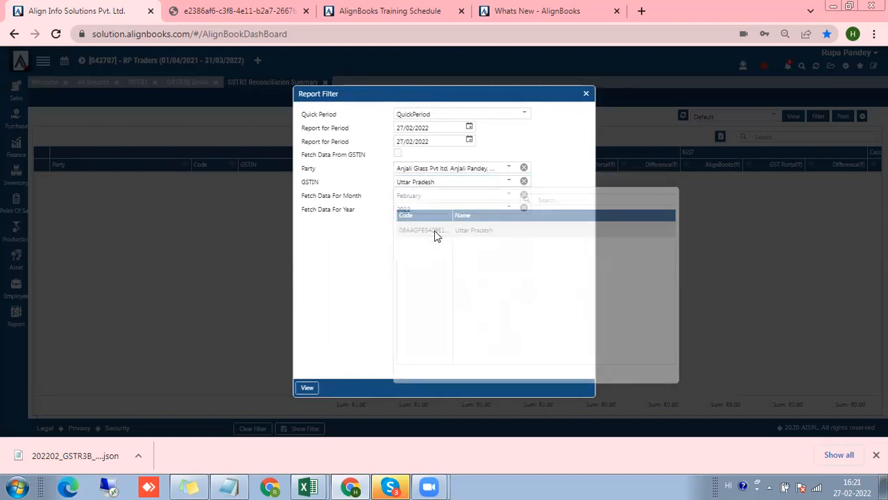
pyautogui.click(305, 389)
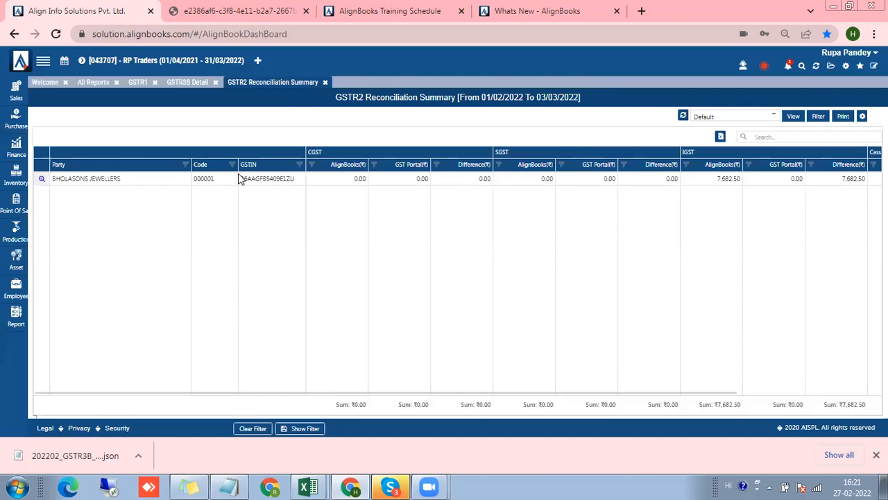
# - Return to All Reports and open HSN Wise Tax Summary from the GST/VAT group
pyautogui.click(88, 83)
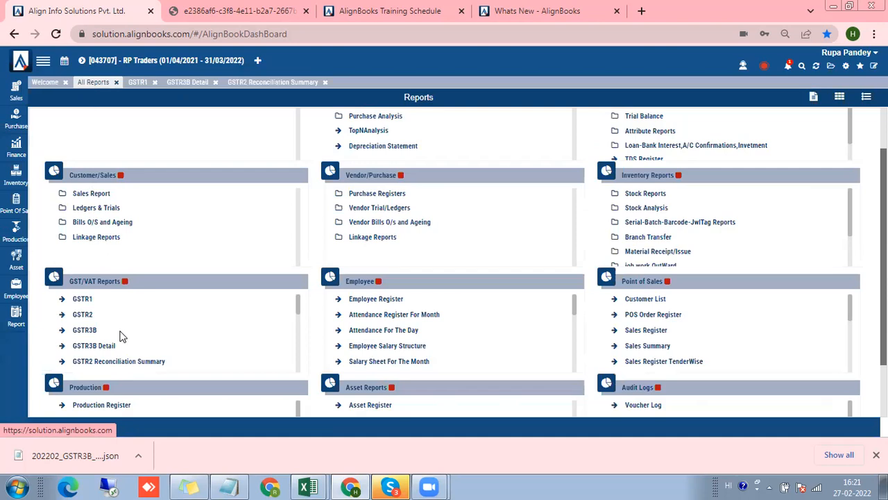
pyautogui.scroll(-3, 119, 336)
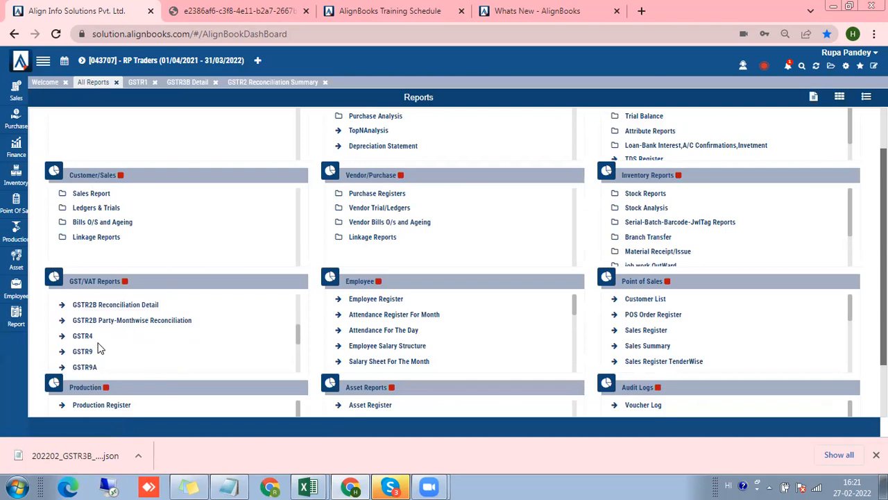
pyautogui.scroll(-3, 109, 353)
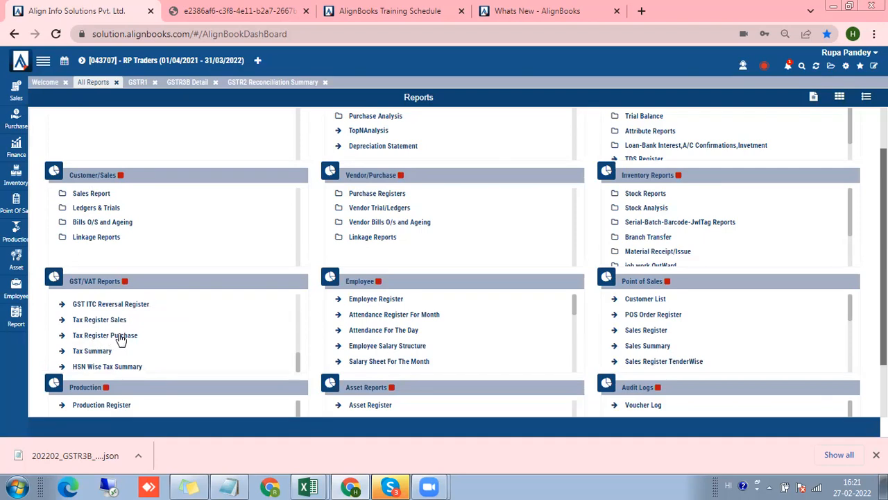
pyautogui.scroll(-1, 96, 357)
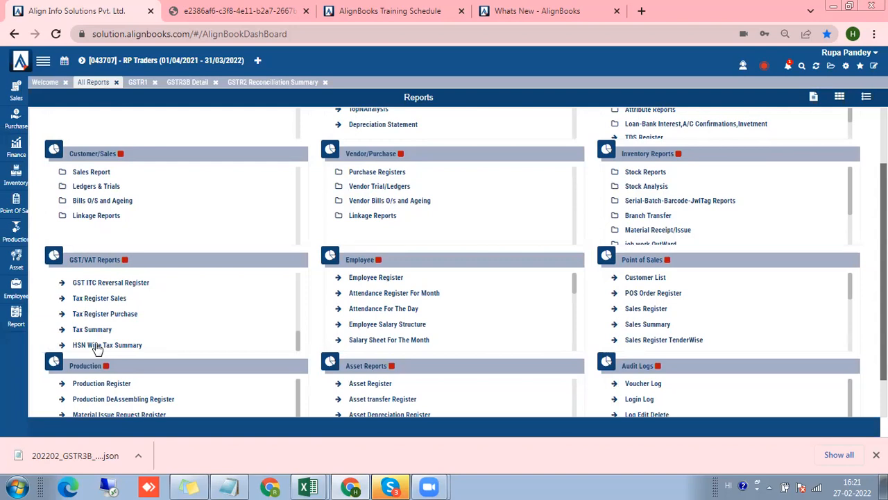
pyautogui.click(96, 346)
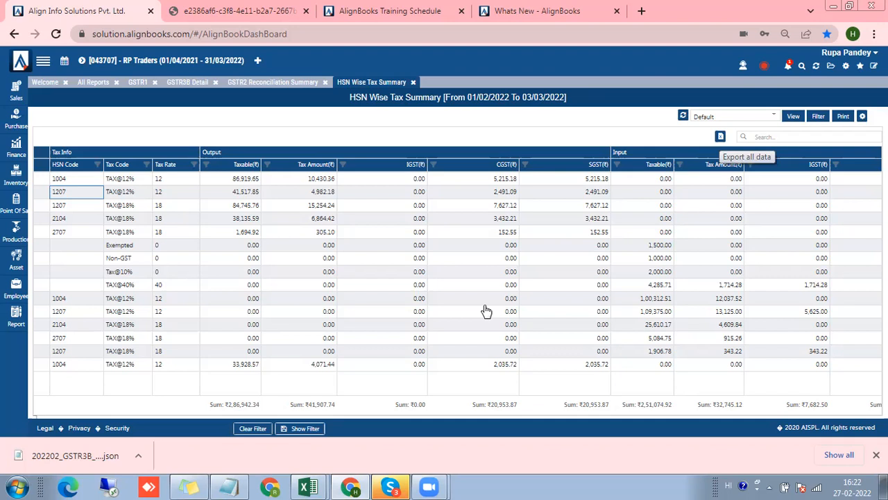
# - Once the HSN Wise Tax Summary has loaded, bring the Notepad steps note back up
pyautogui.click(231, 485)
# - Paste the GST portal API steps into the note and return to the HSN report
pyautogui.write('go to gst portal> my profile> manage API>enable API>30 days> confirm')
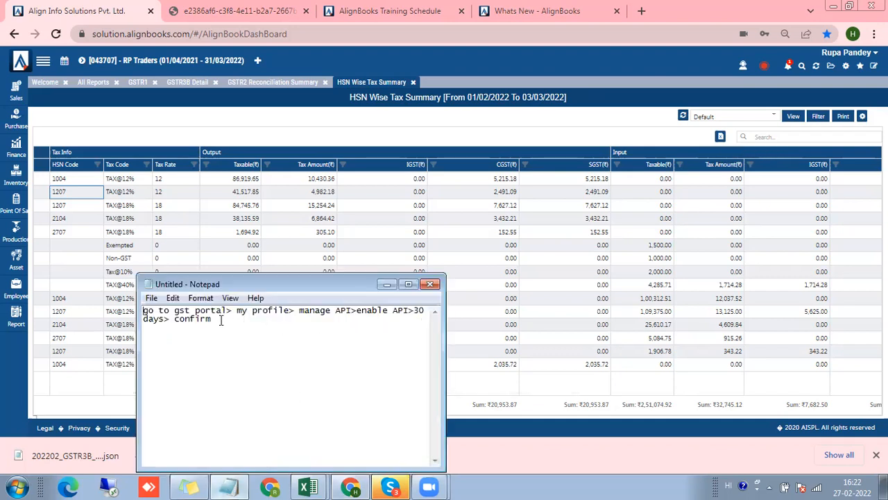
pyautogui.click(383, 186)
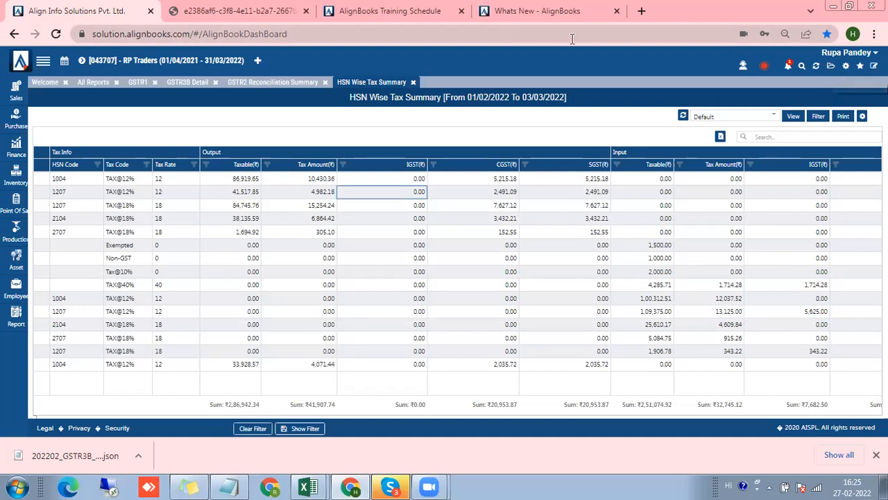
# - Close all open report pages, then check the subscription's allowed-user count of 5
pyautogui.click(816, 67)
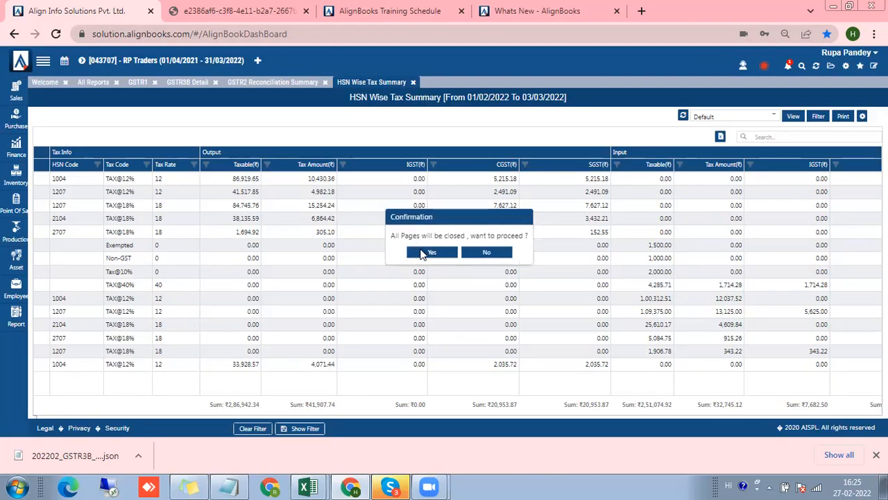
pyautogui.click(429, 253)
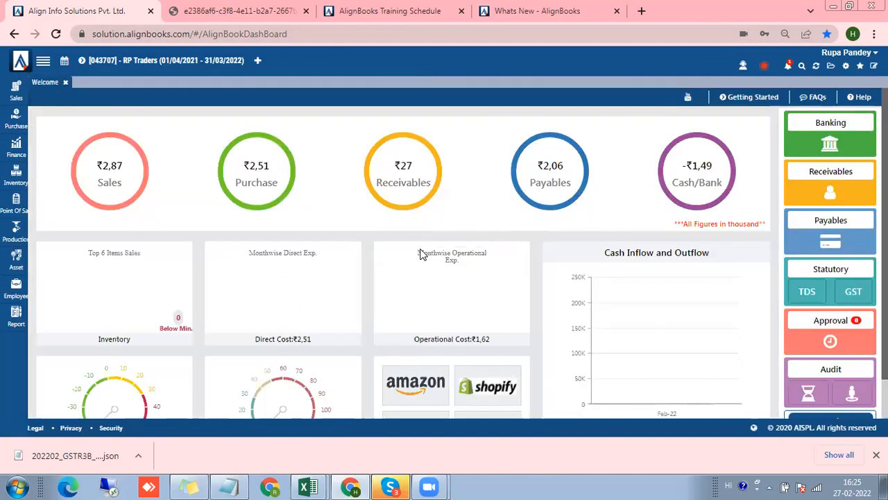
pyautogui.click(22, 62)
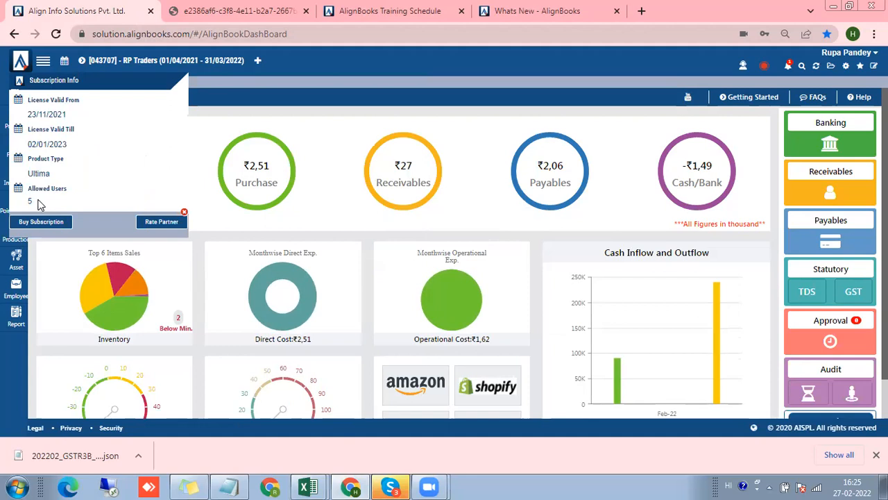
pyautogui.moveTo(39, 203); pyautogui.dragTo(22, 202)
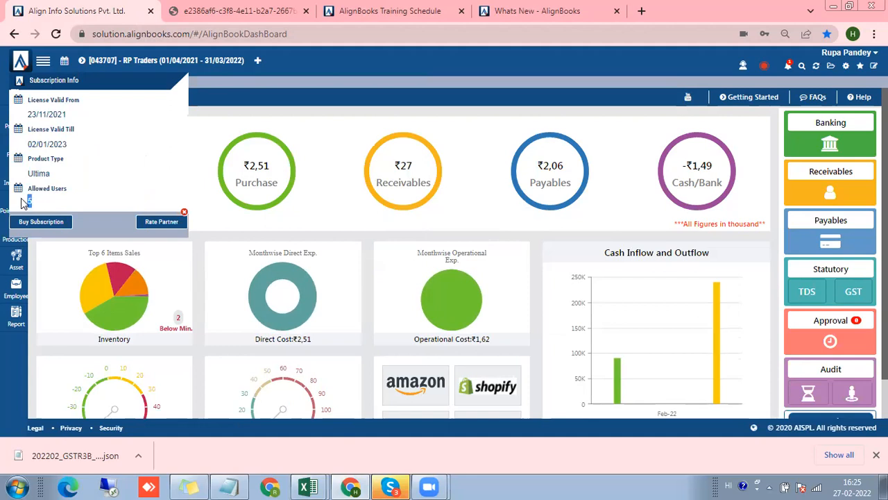
pyautogui.click(184, 213)
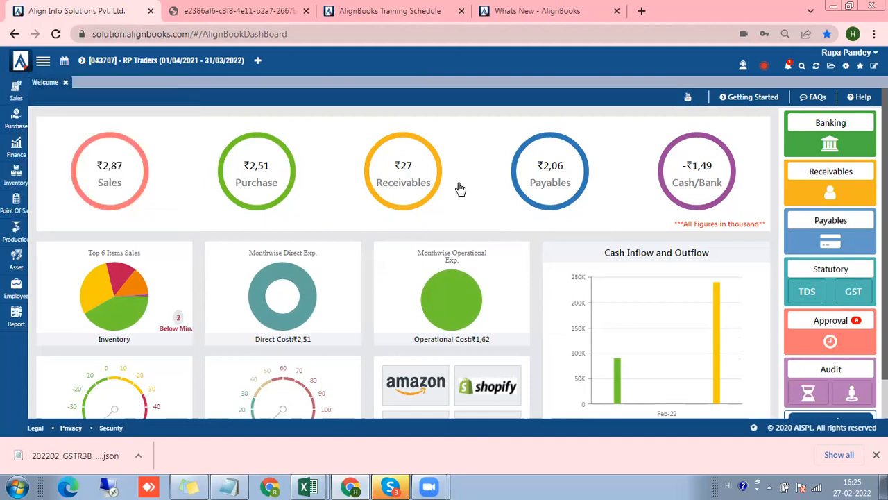
# - Open Manage_User from the Configuration gear menu
pyautogui.click(846, 66)
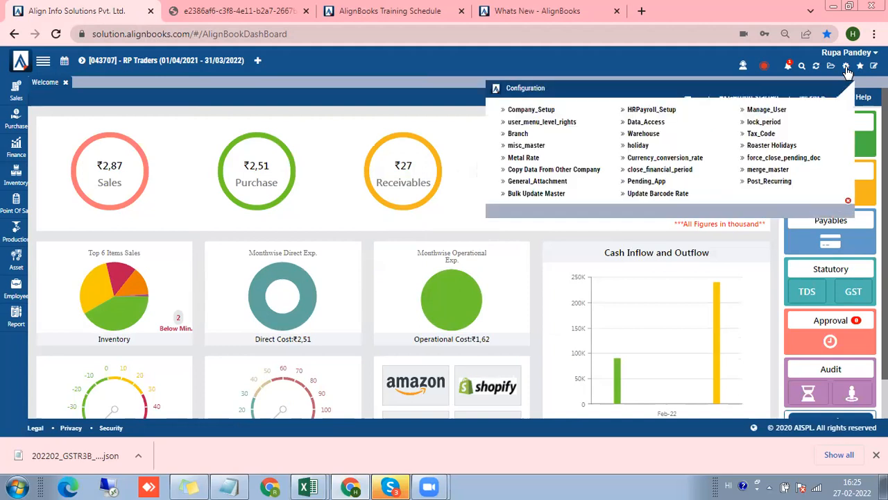
pyautogui.click(766, 111)
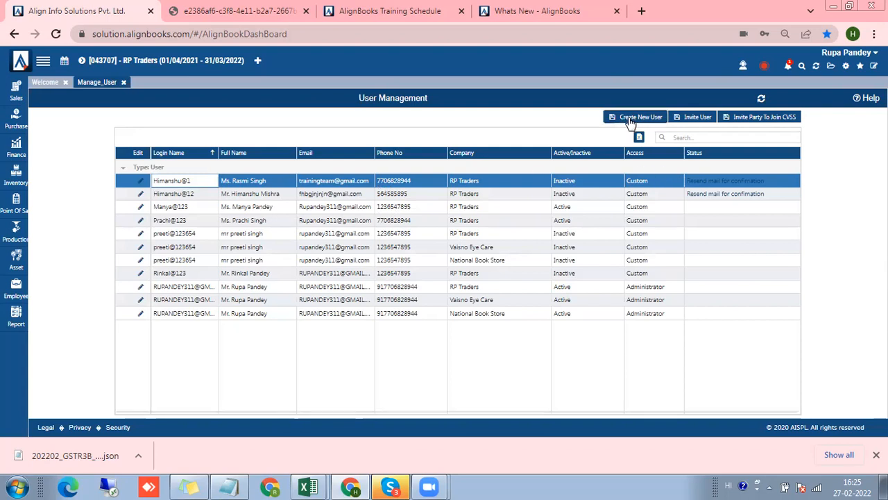
# - Open the fourth user in the User Management list for editing
pyautogui.click(140, 220)
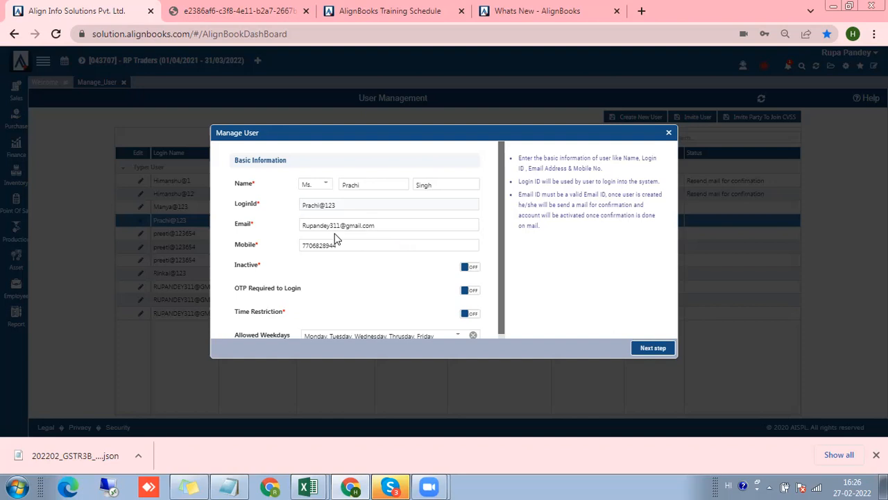
# - Turn on OTP Required to Login for this user, leaving the account active and without time restriction
pyautogui.click(392, 224)
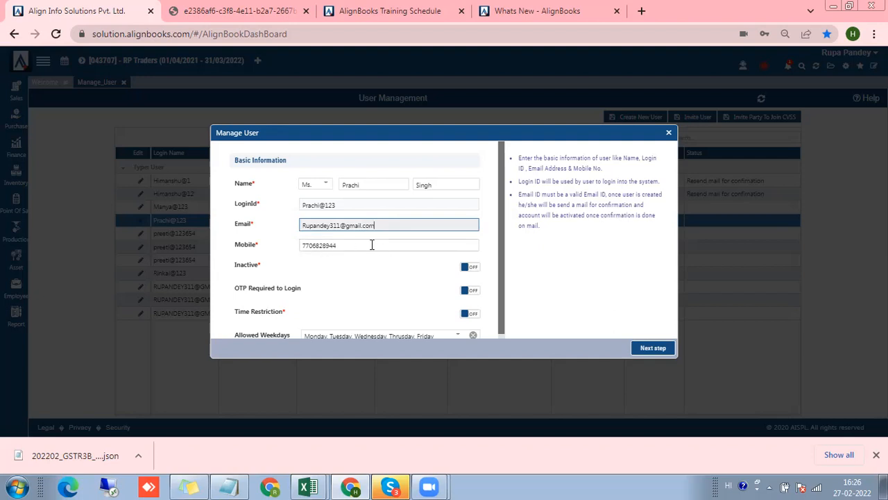
pyautogui.scroll(-1, 391, 281)
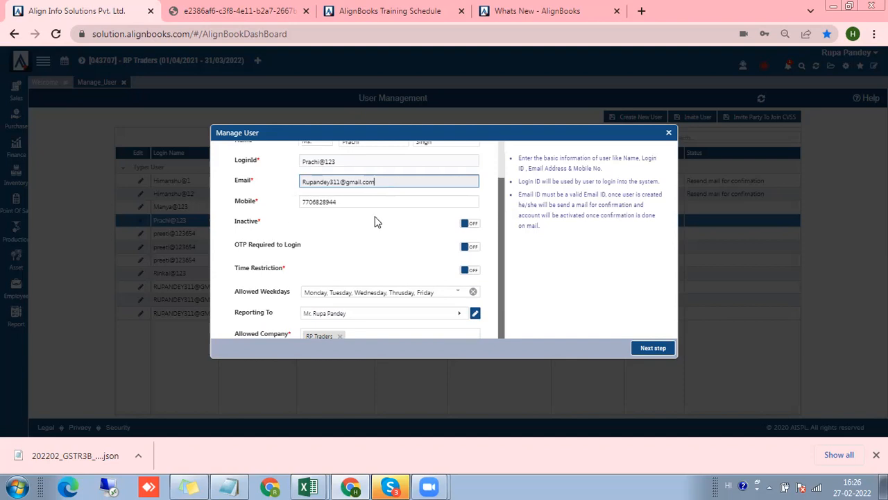
pyautogui.click(470, 225)
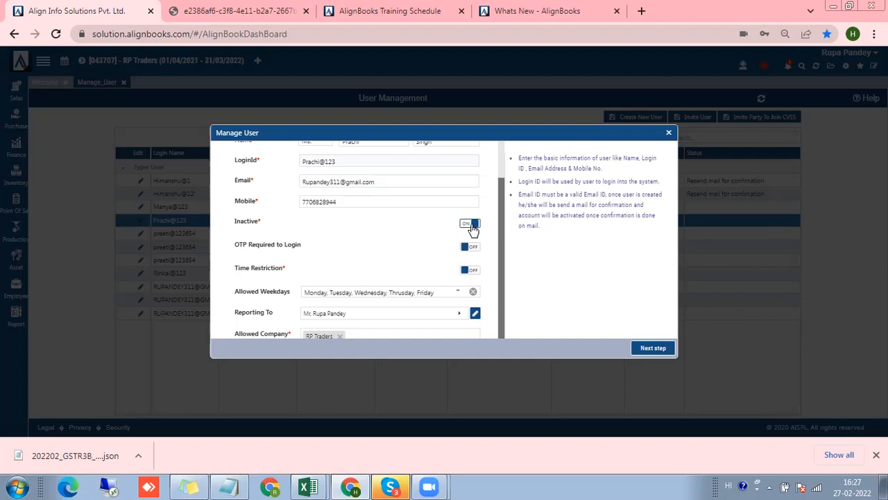
pyautogui.click(471, 224)
pyautogui.click(469, 249)
pyautogui.click(472, 270)
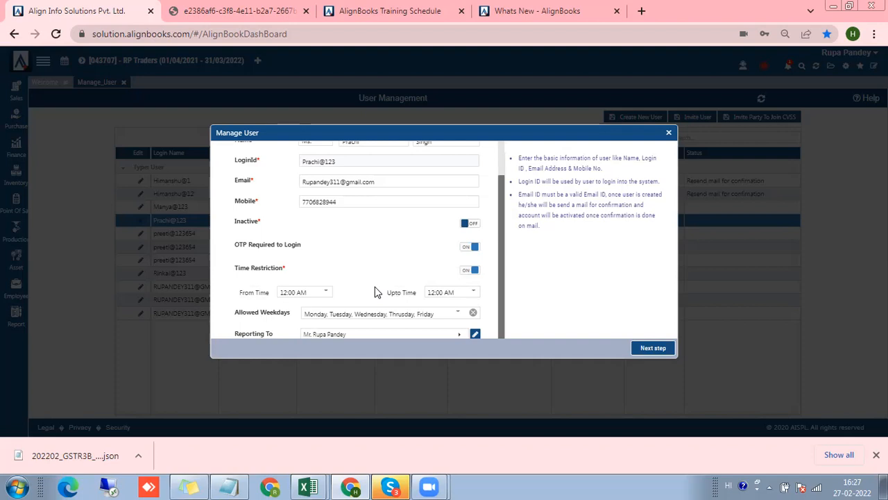
pyautogui.click(471, 272)
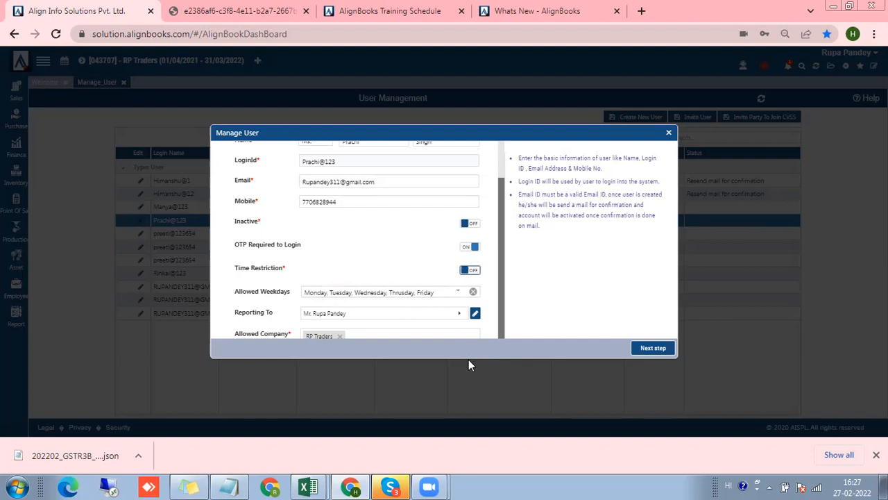
pyautogui.moveTo(467, 358); pyautogui.dragTo(464, 405)
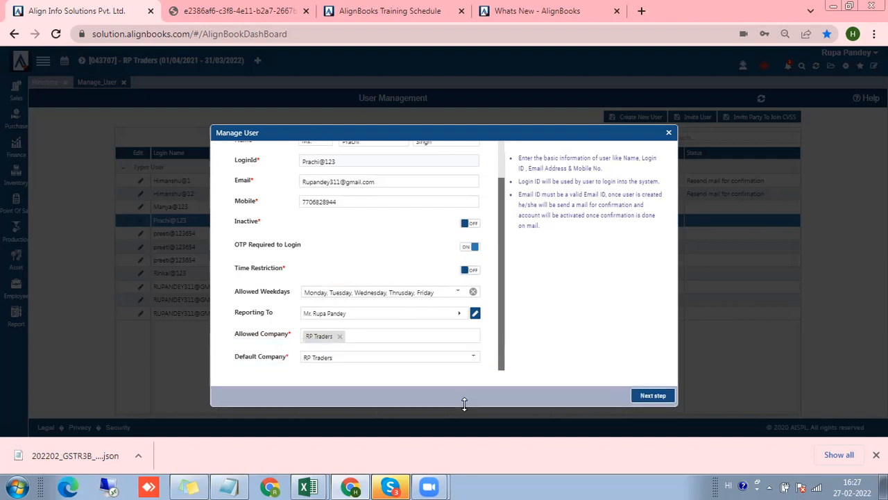
# - Leave allowed weekdays at Monday–Friday and Reporting To unchanged, then advance to the User Type step
pyautogui.click(458, 292)
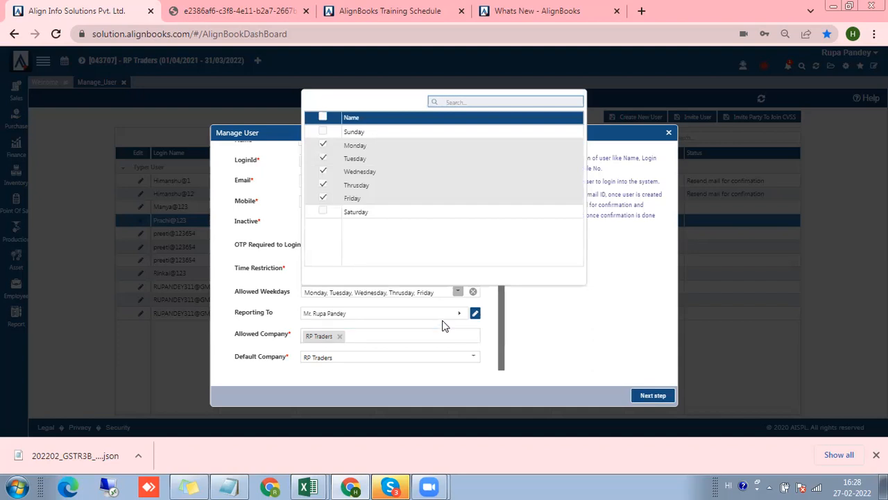
pyautogui.click(439, 317)
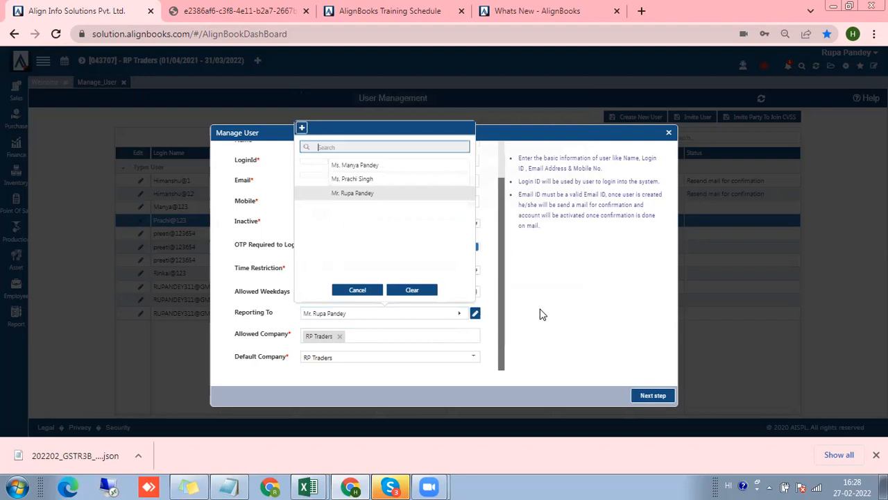
pyautogui.click(368, 293)
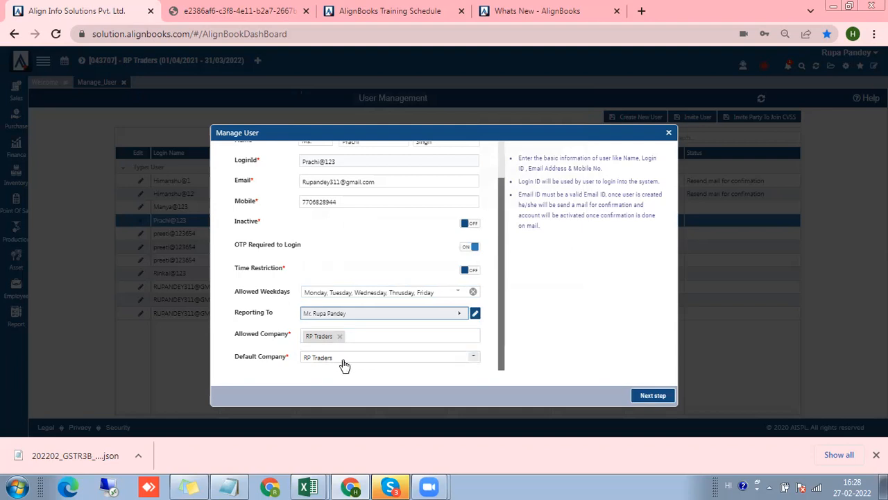
pyautogui.click(650, 397)
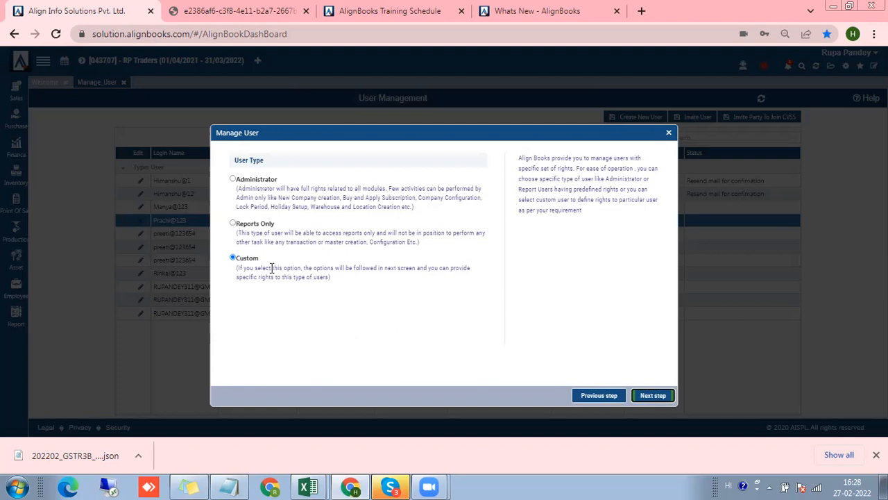
pyautogui.click(653, 397)
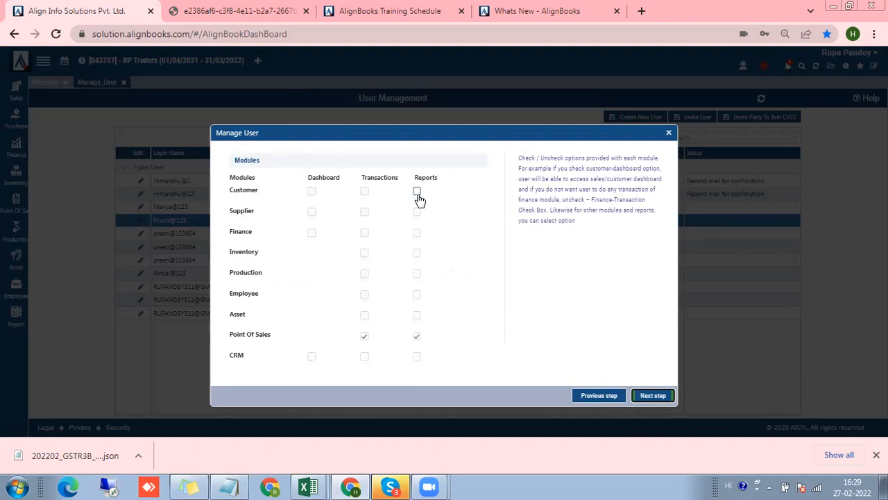
# - Grant Finance dashboard, transactions and reports rights plus Production reports rights
pyautogui.click(364, 233)
pyautogui.click(417, 233)
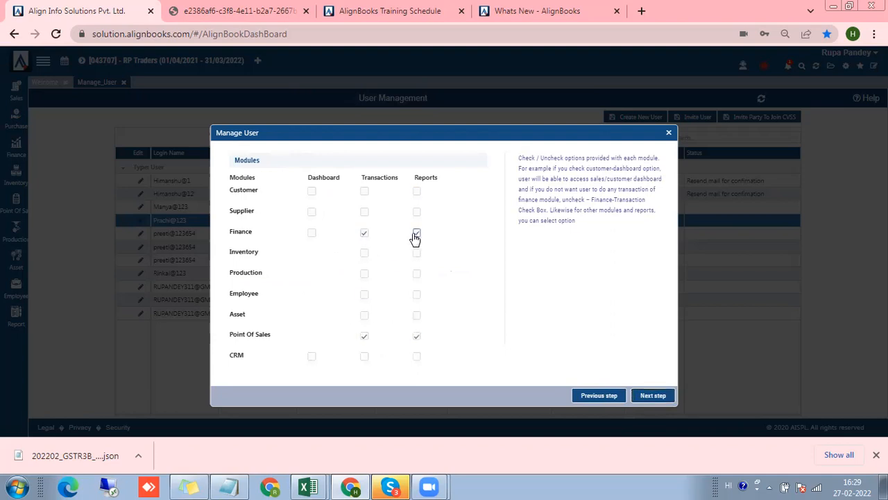
pyautogui.click(416, 275)
pyautogui.click(312, 233)
pyautogui.click(653, 399)
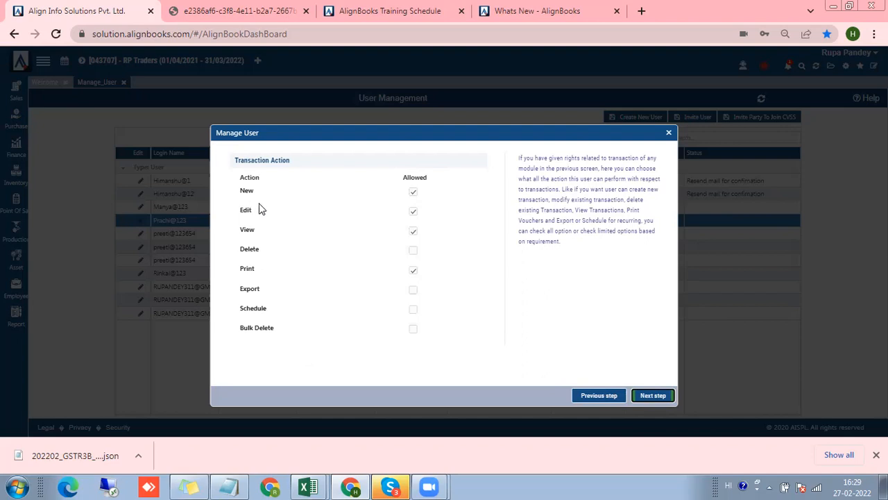
# - Keep the transaction and report action permissions unchanged and advance to Configuration
pyautogui.click(415, 232)
pyautogui.click(653, 396)
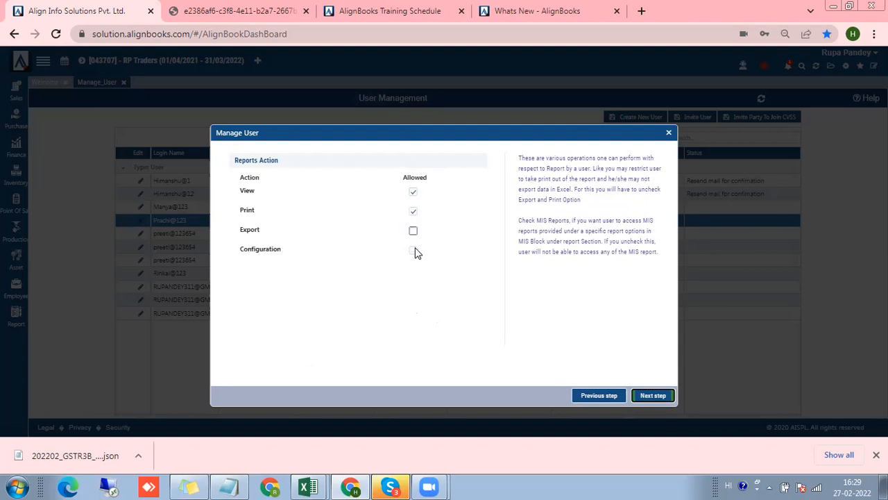
pyautogui.click(654, 395)
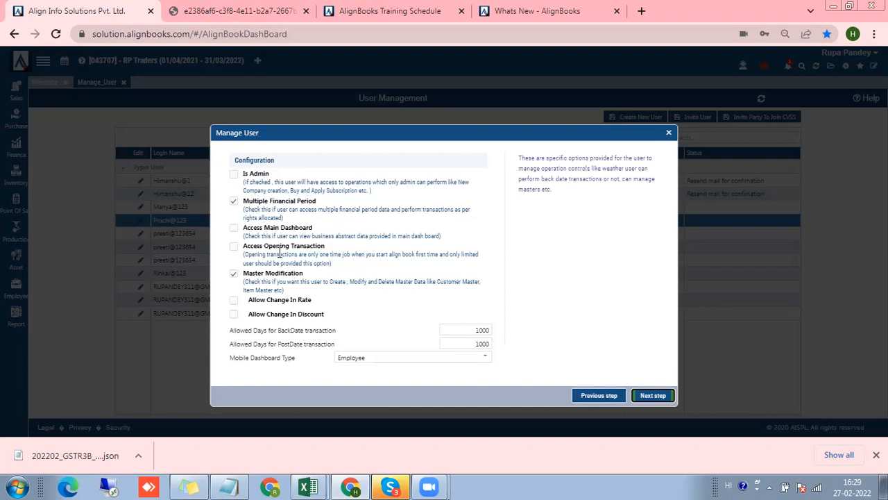
# - Allow access to opening transactions and set Mobile Dashboard Type to Management
pyautogui.click(233, 248)
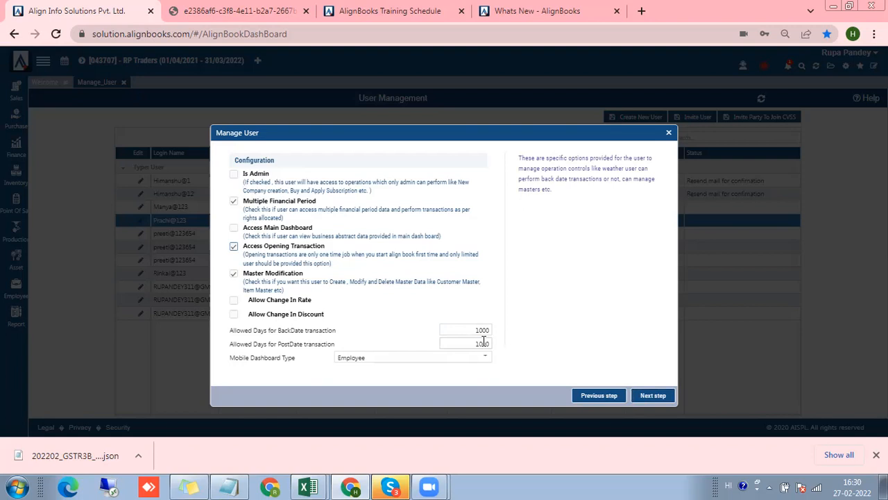
pyautogui.click(439, 358)
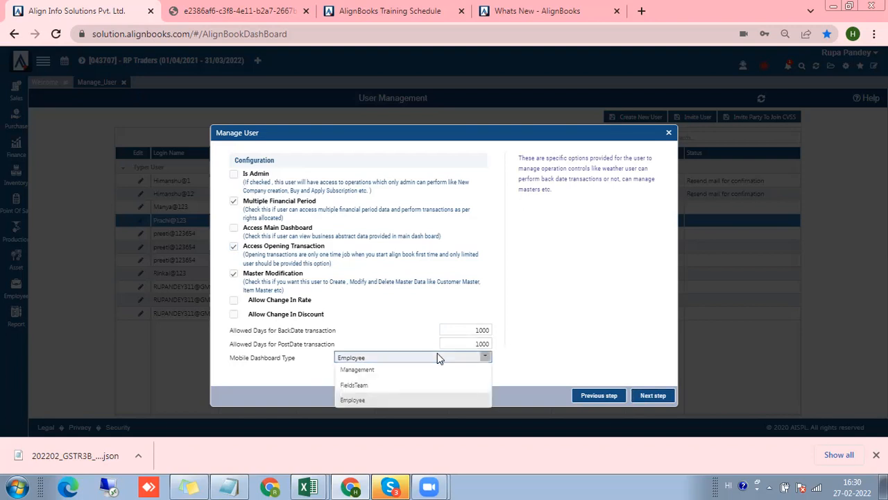
pyautogui.click(401, 370)
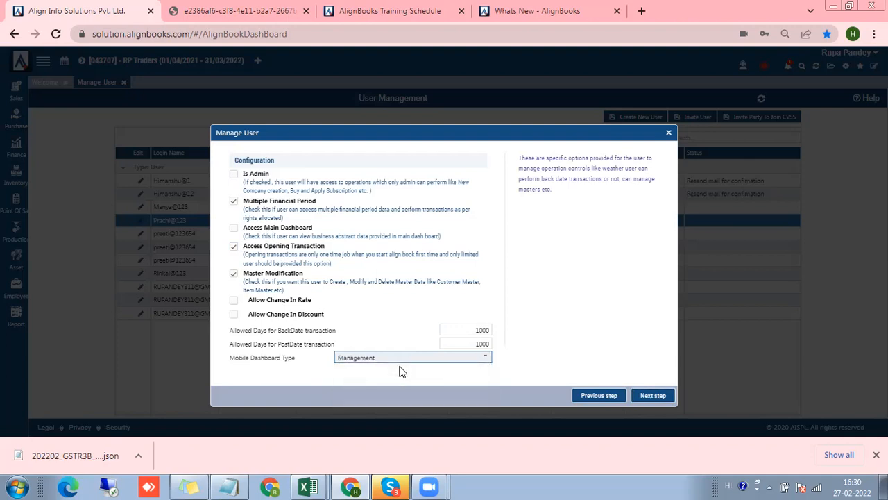
pyautogui.click(652, 396)
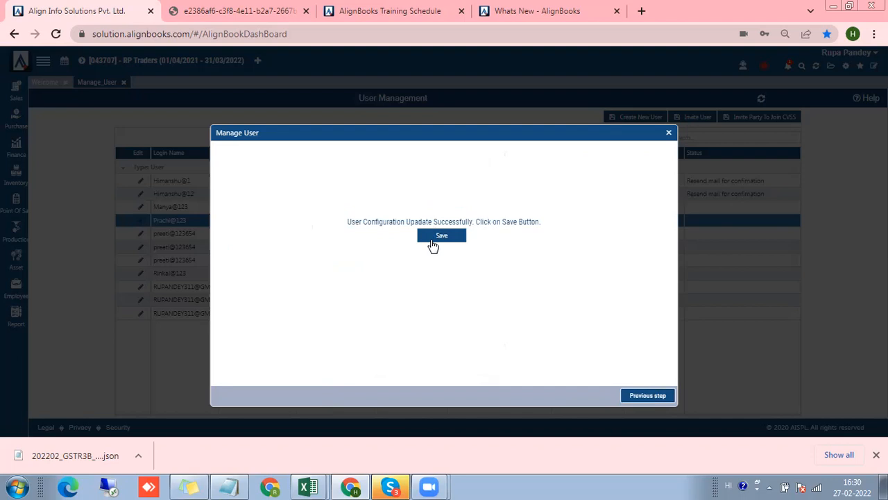
# - Save the user's updated rights configuration
pyautogui.click(442, 236)
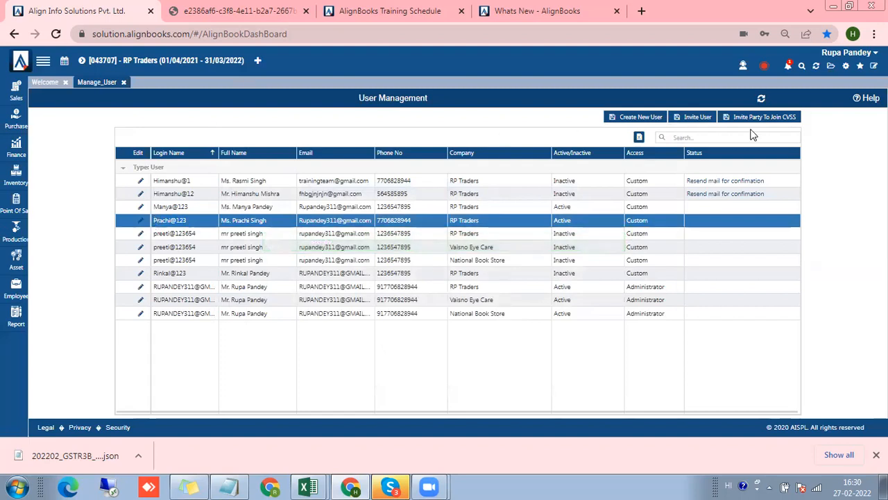
pyautogui.click(849, 56)
# - Log out and enter the restricted user's login ID and password on the sign-in page
pyautogui.click(852, 161)
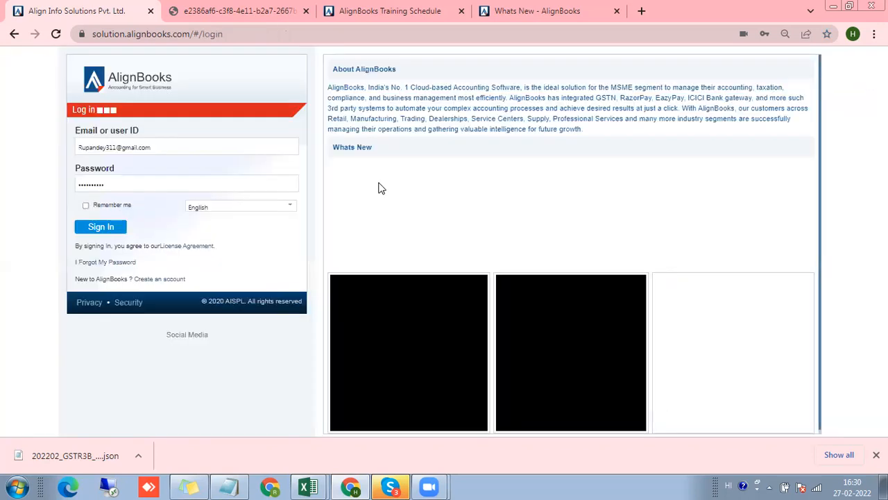
pyautogui.click(172, 148)
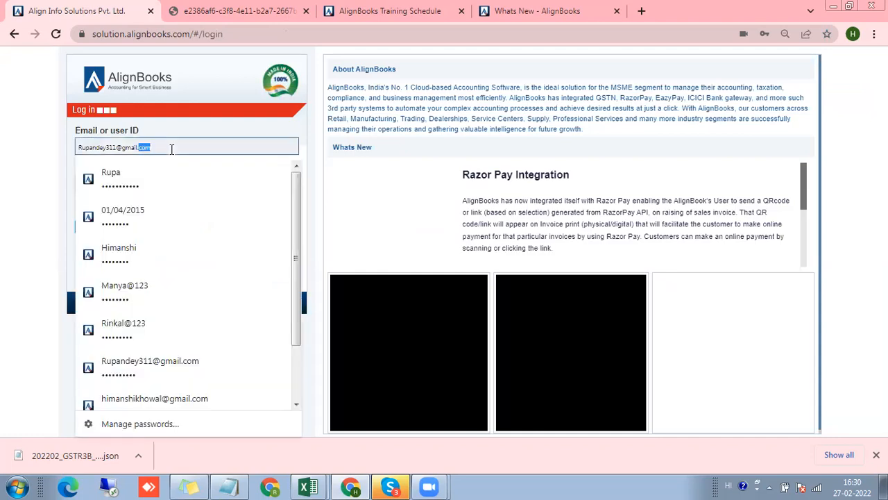
pyautogui.scroll(-1, 154, 315)
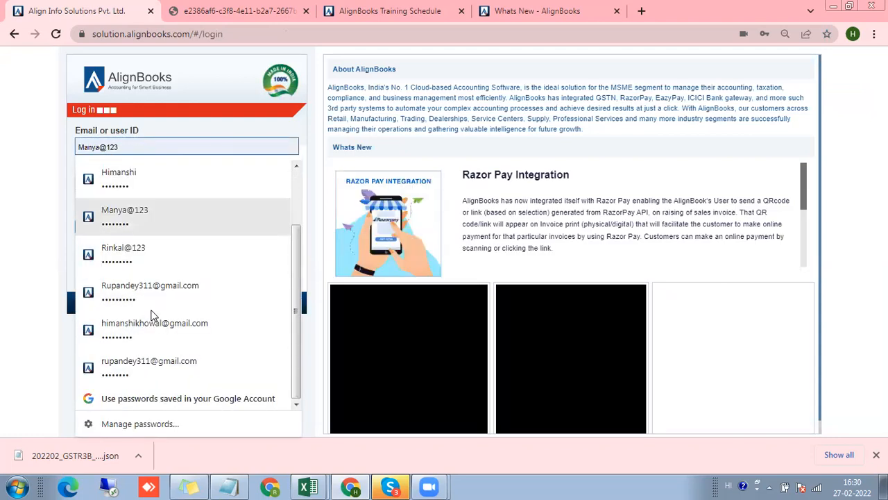
pyautogui.scroll(1, 152, 315)
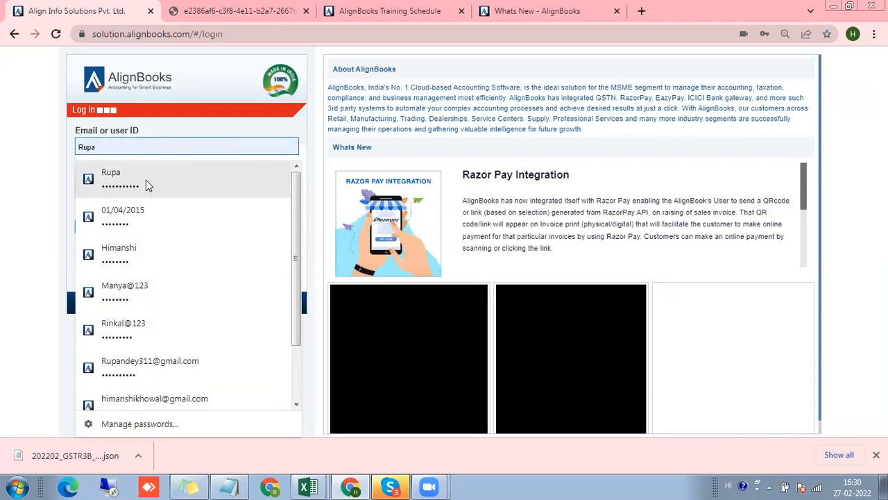
pyautogui.press('BackSpace')
pyautogui.press('BackSpace')
pyautogui.press('BackSpace')
pyautogui.press('BackSpace')
pyautogui.press('BackSpace')
pyautogui.press('BackSpace')
pyautogui.press('BackSpace')
pyautogui.press('BackSpace')
pyautogui.press('BackSpace')
pyautogui.press('BackSpace')
pyautogui.press('BackSpace')
pyautogui.press('BackSpace')
pyautogui.press('BackSpace')
pyautogui.press('BackSpace')
pyautogui.press('BackSpace')
pyautogui.press('BackSpace')
pyautogui.press('BackSpace')
pyautogui.press('BackSpace')
pyautogui.press('BackSpace')
pyautogui.press('BackSpace')
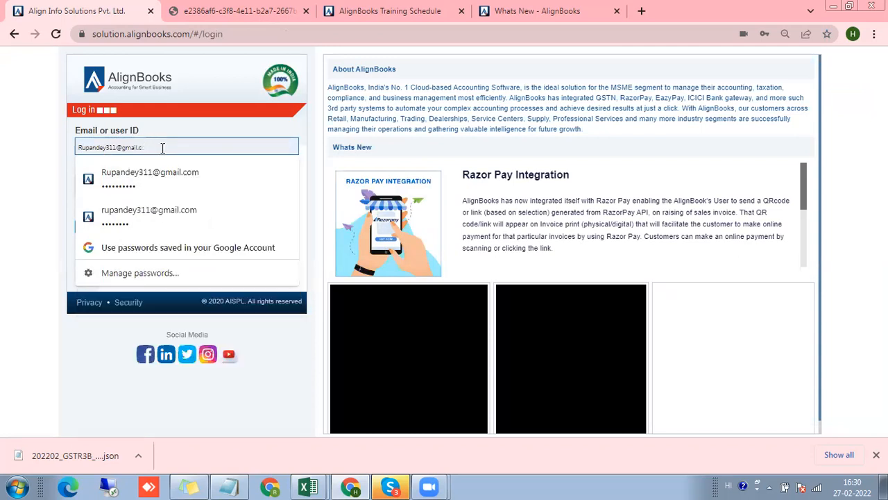
pyautogui.hotkey('ctrl', 'v')
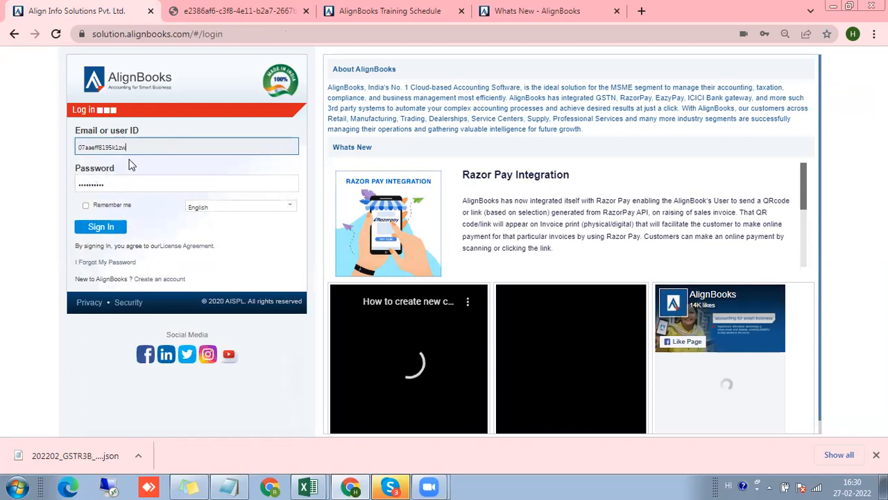
pyautogui.moveTo(160, 147); pyautogui.dragTo(61, 144)
pyautogui.press('BackSpace')
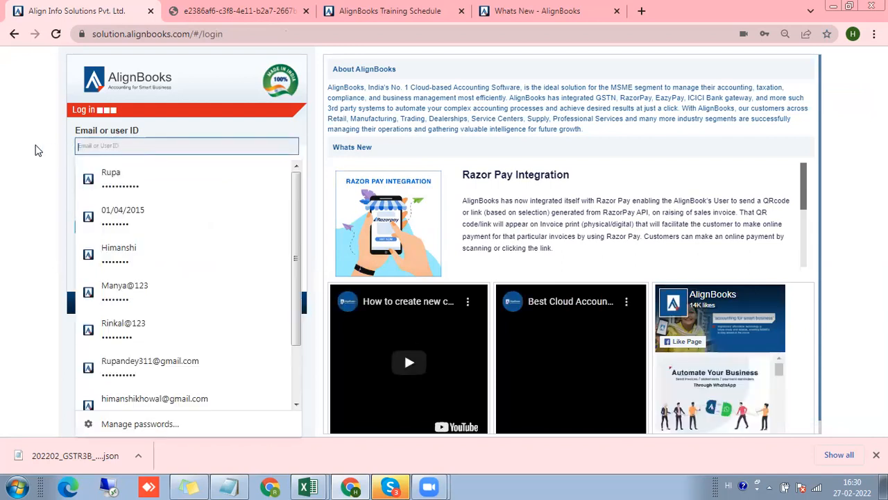
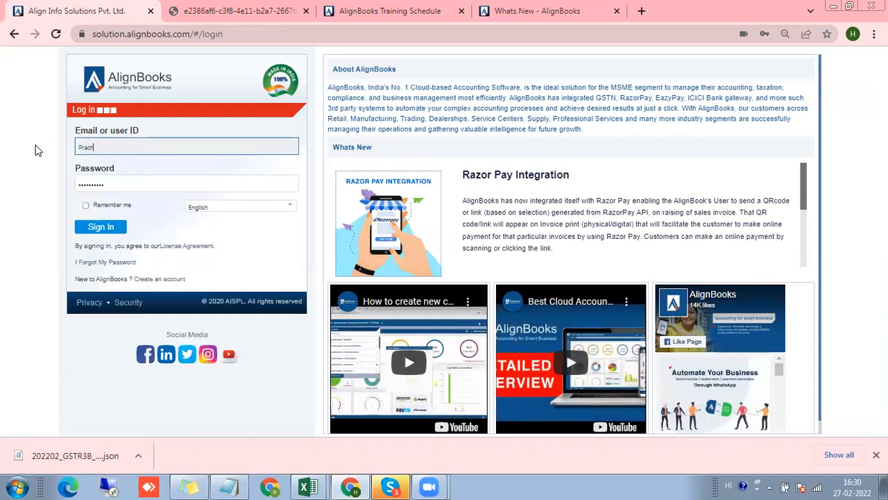
pyautogui.press('Tab')
pyautogui.press('BackSpace')
pyautogui.write('••••••••••')
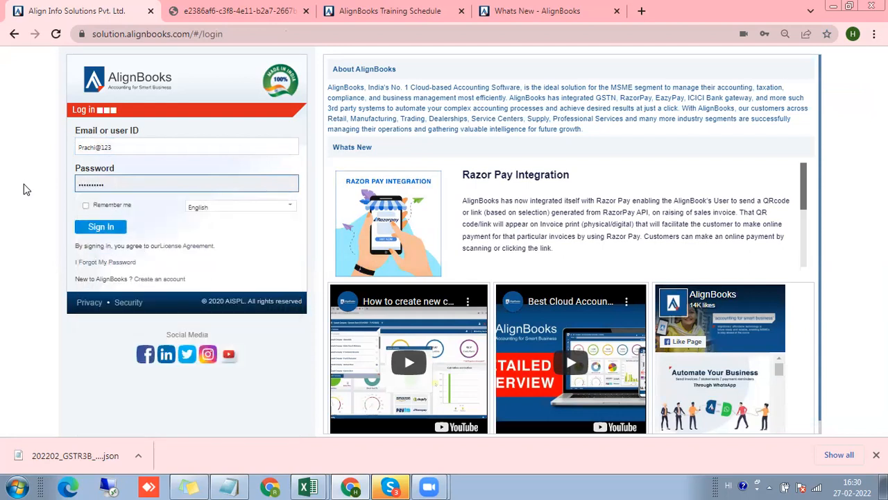
# - Sign in as the restricted user and submit the verification code in the OTP prompt
pyautogui.click(97, 228)
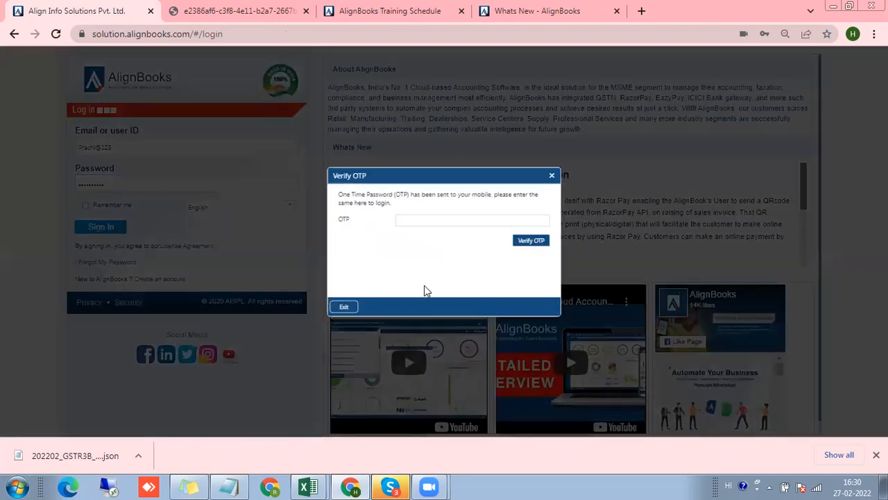
pyautogui.click(418, 222)
pyautogui.click(415, 220)
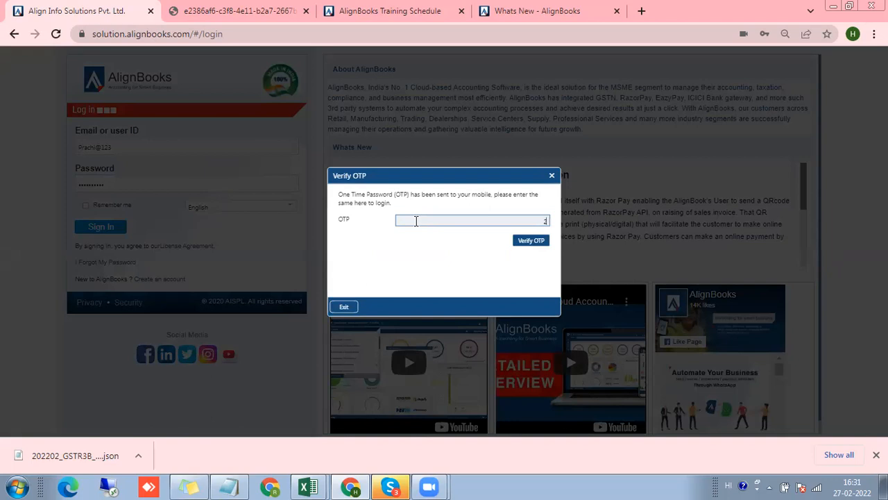
pyautogui.write('4')
pyautogui.click(531, 241)
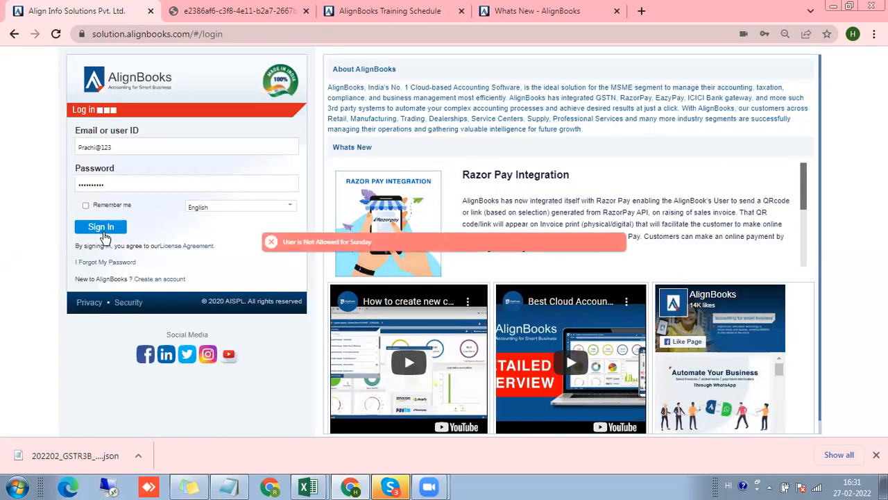
# - Retry the sign-in, clear the OTP entry and close the OTP verification dialog
pyautogui.click(101, 228)
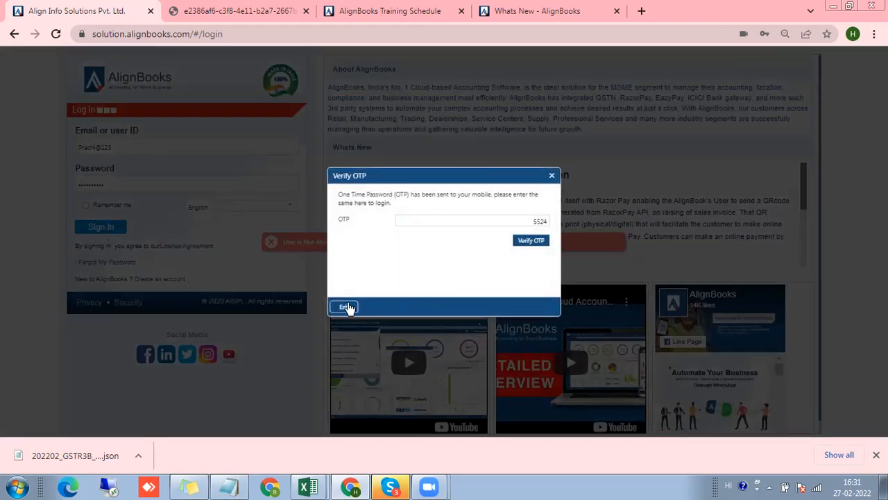
pyautogui.click(346, 307)
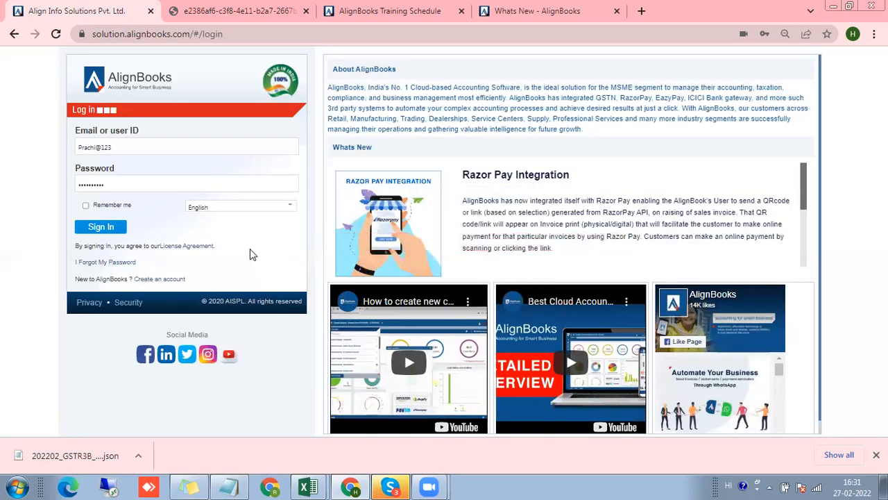
pyautogui.click(101, 228)
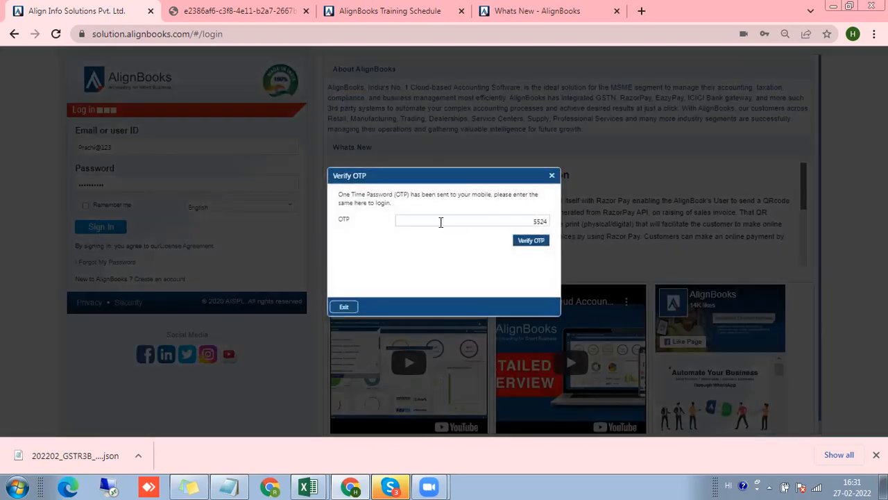
pyautogui.doubleClick(546, 221)
pyautogui.press('BackSpace')
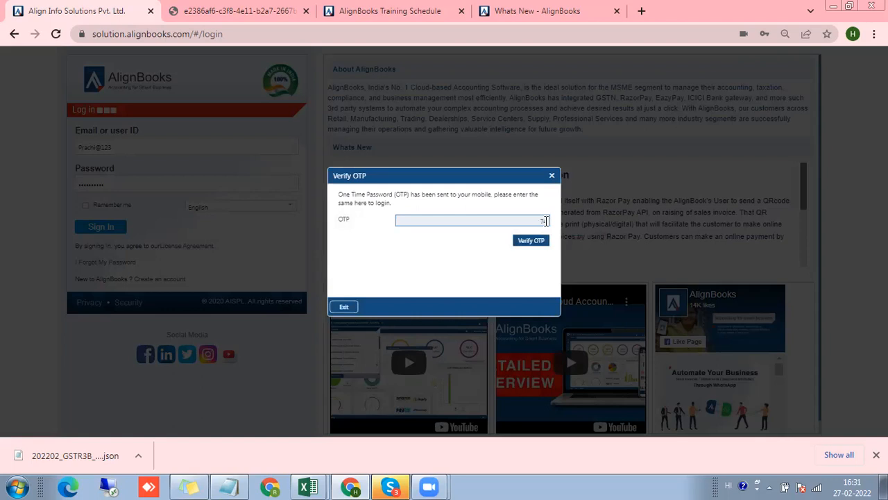
pyautogui.click(552, 175)
pyautogui.click(186, 141)
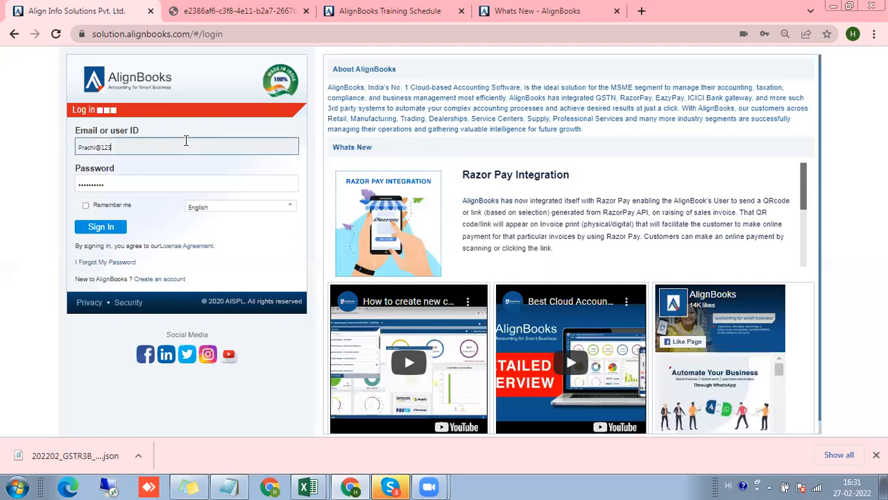
# - Sign back in as the administrator and dismiss the KYC request
pyautogui.tripleClick(185, 141)
pyautogui.press('BackSpace')
pyautogui.click(164, 366)
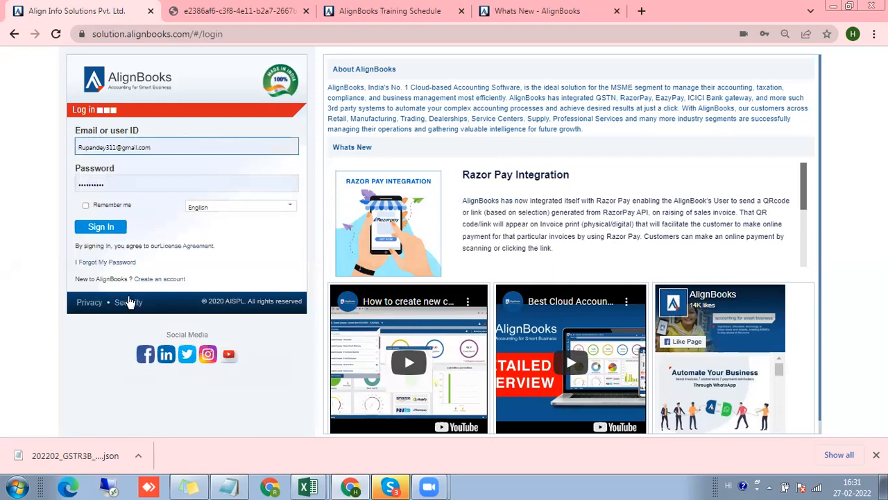
pyautogui.click(109, 230)
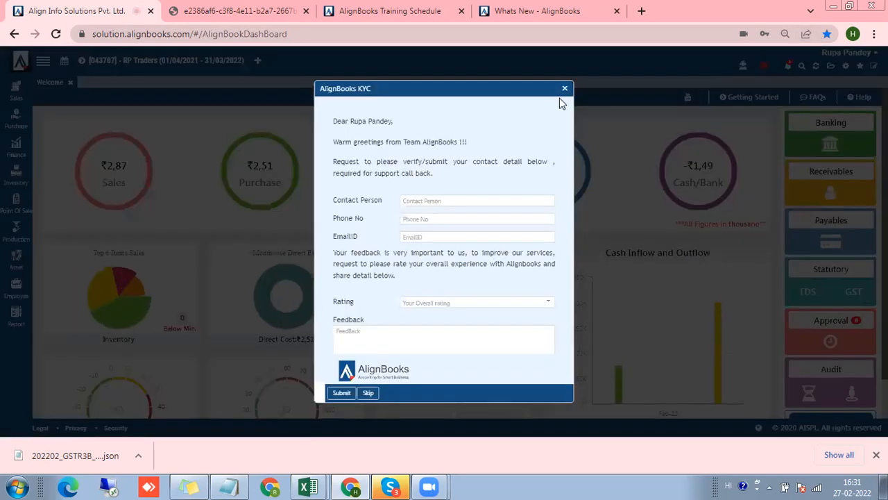
pyautogui.click(565, 90)
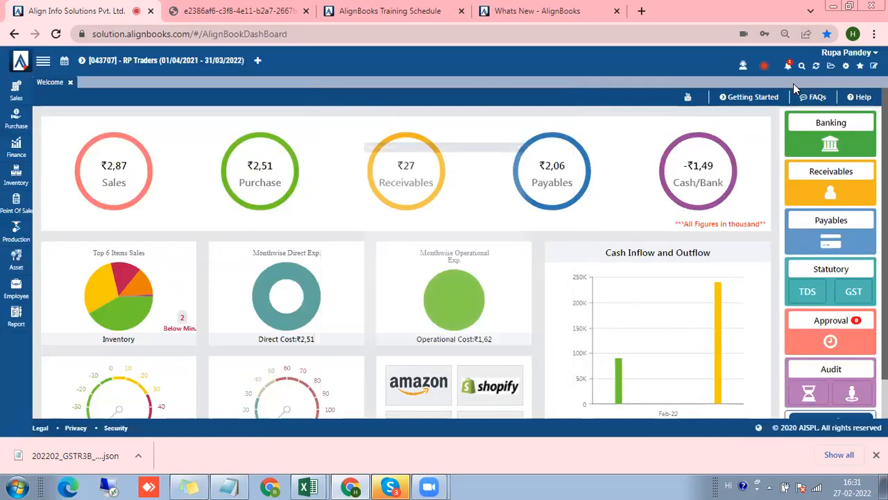
# - Open the fourth user's edit form from Configuration > User Management
pyautogui.click(846, 66)
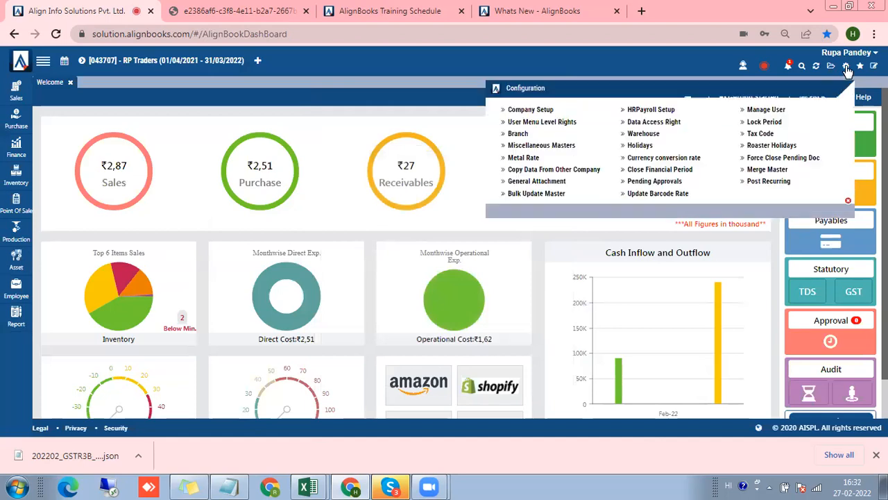
pyautogui.click(756, 110)
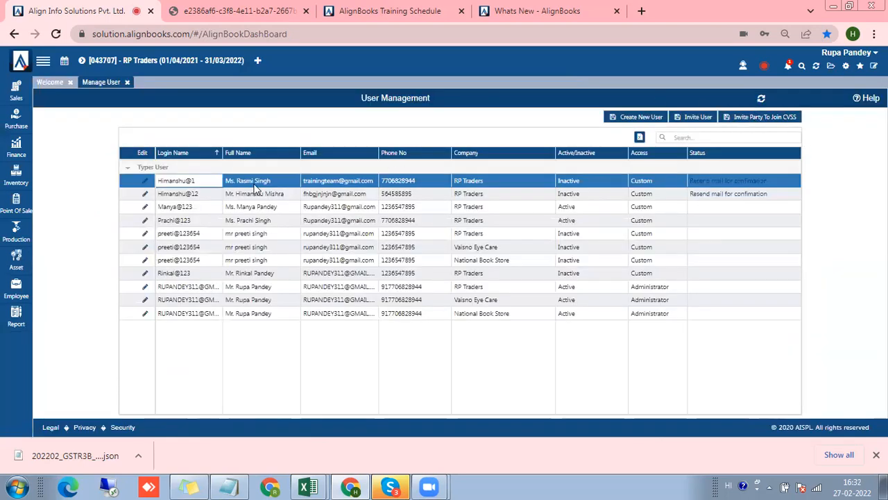
pyautogui.click(146, 222)
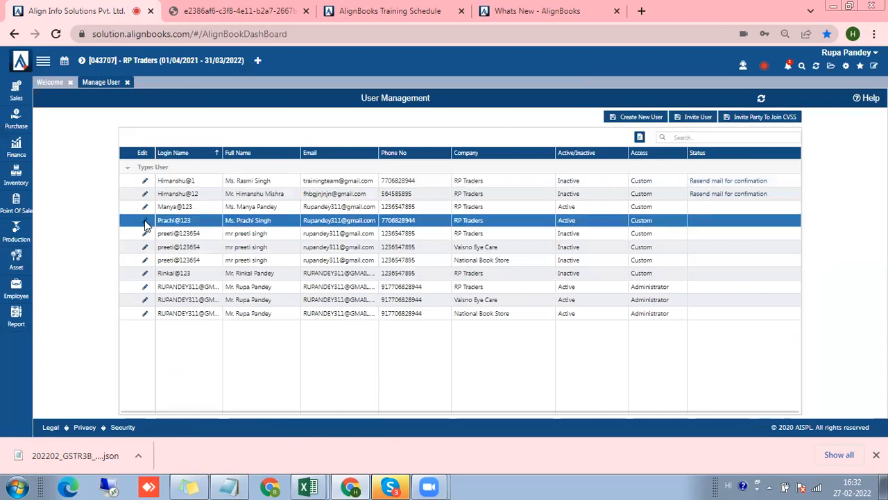
pyautogui.click(145, 221)
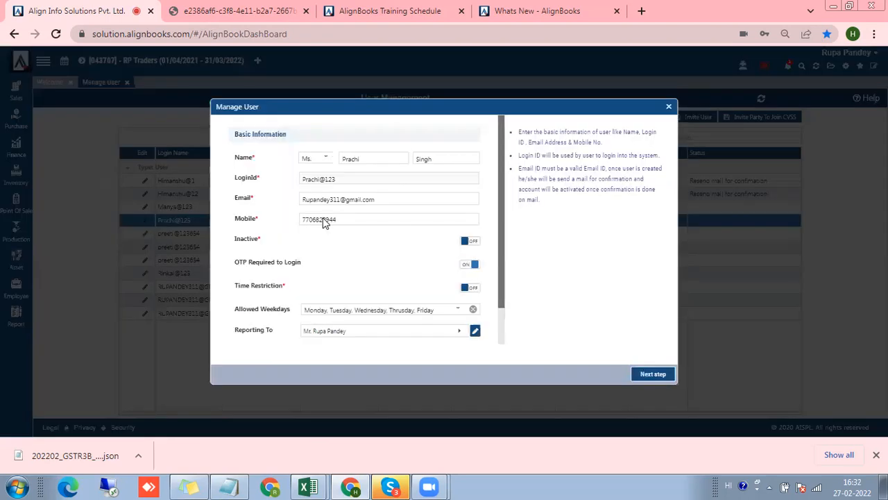
# - Add Saturday and Sunday to the allowed weekdays and save the user through the wizard
pyautogui.click(458, 311)
pyautogui.click(324, 230)
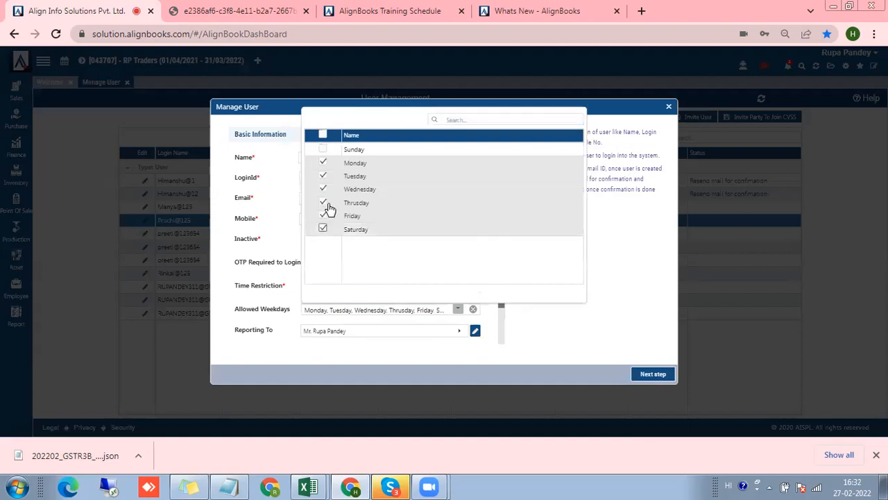
pyautogui.click(323, 152)
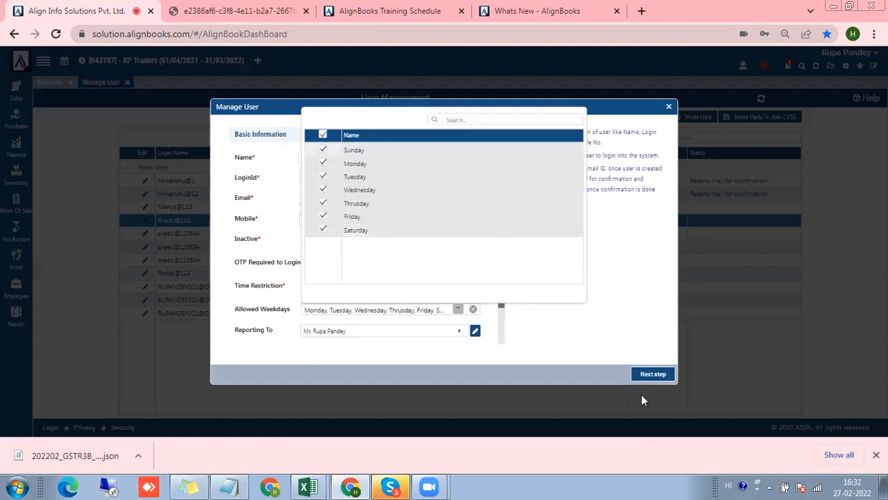
pyautogui.click(653, 376)
pyautogui.click(653, 375)
pyautogui.click(653, 375)
pyautogui.click(653, 375)
pyautogui.click(649, 374)
pyautogui.click(653, 375)
pyautogui.click(451, 211)
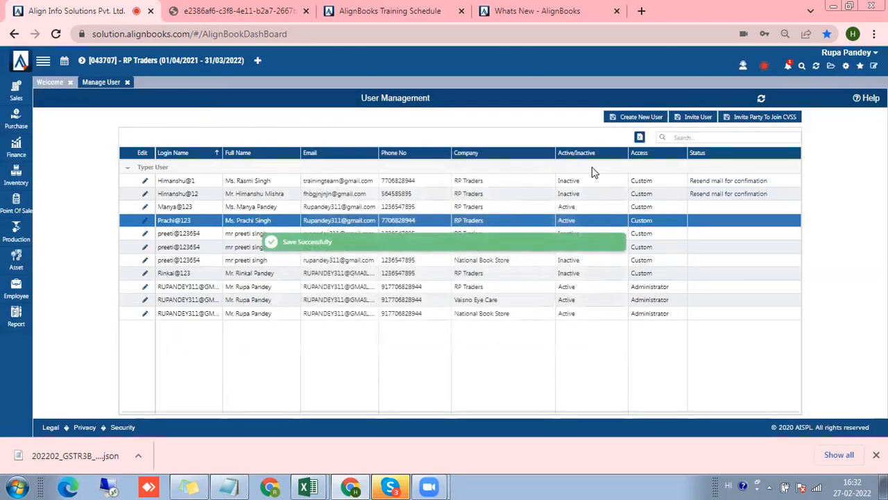
# - Go to User Menu Level Rights in the Configuration menu
pyautogui.click(860, 55)
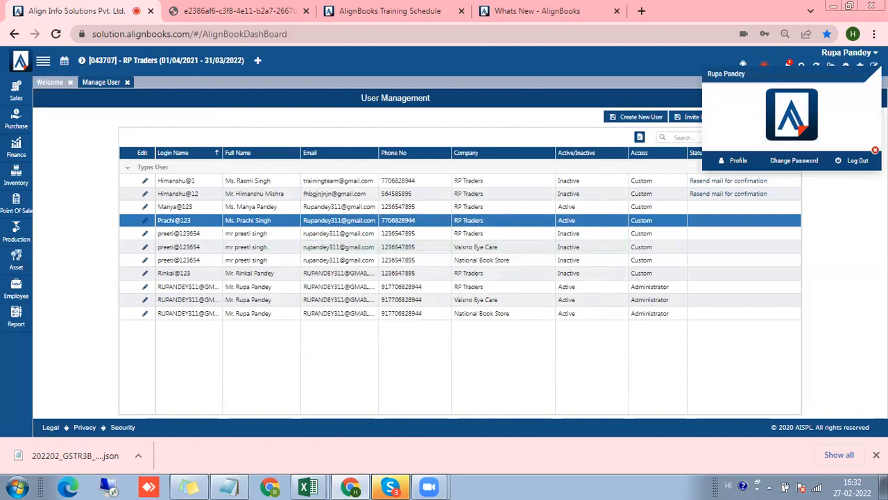
pyautogui.click(861, 55)
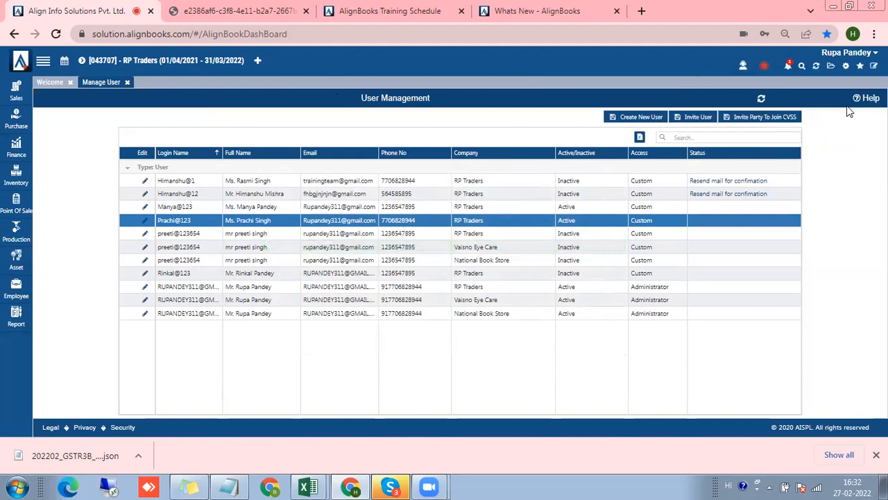
pyautogui.click(847, 67)
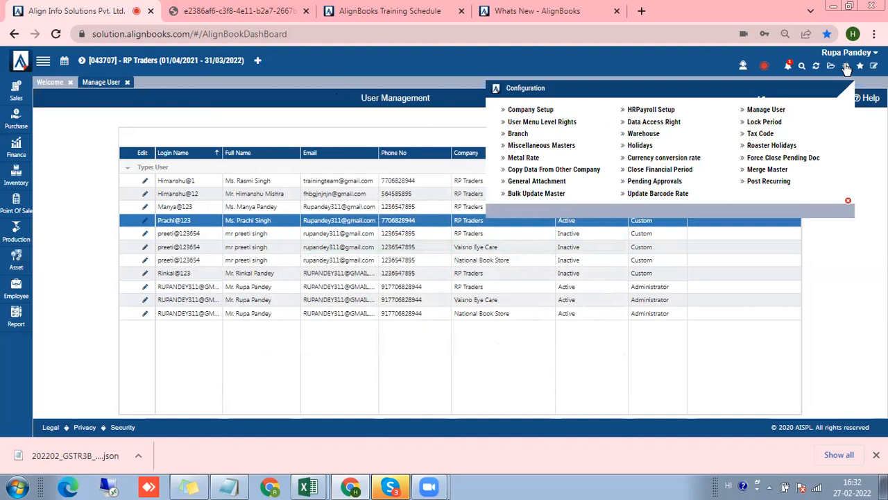
pyautogui.click(547, 125)
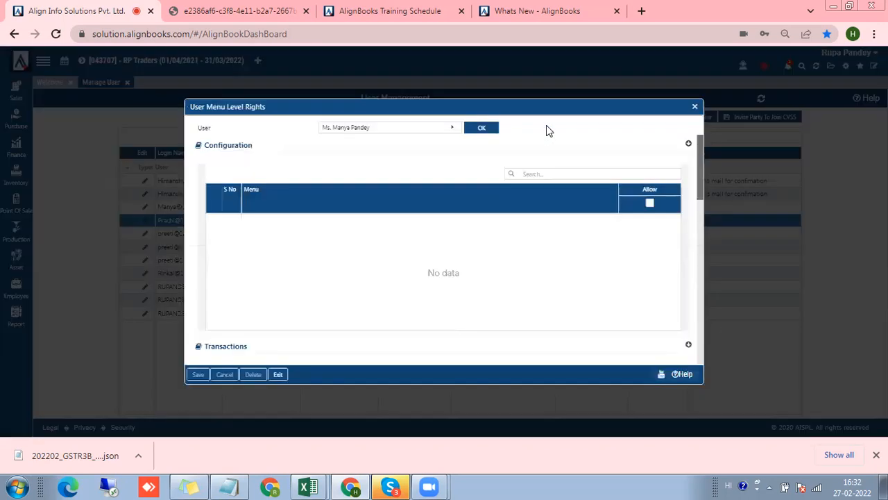
# - Load the user's menu rights and allow Custom Menu, Select Company and Lock Period
pyautogui.click(419, 130)
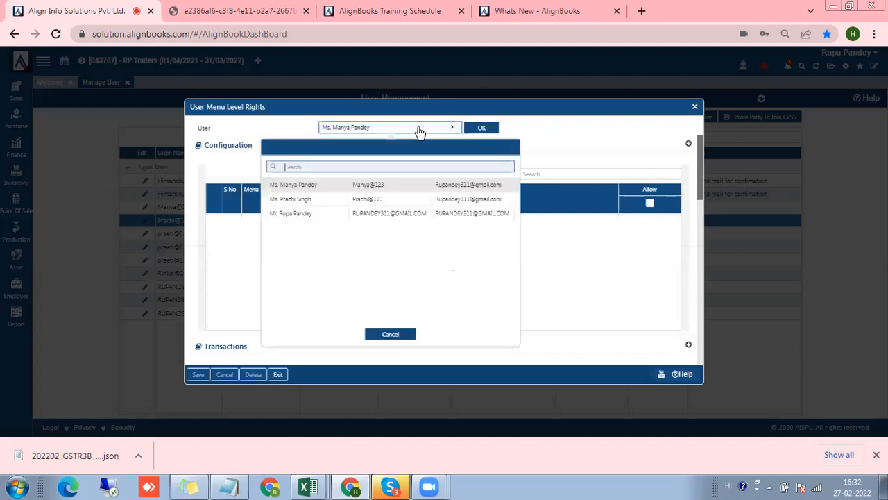
pyautogui.click(301, 201)
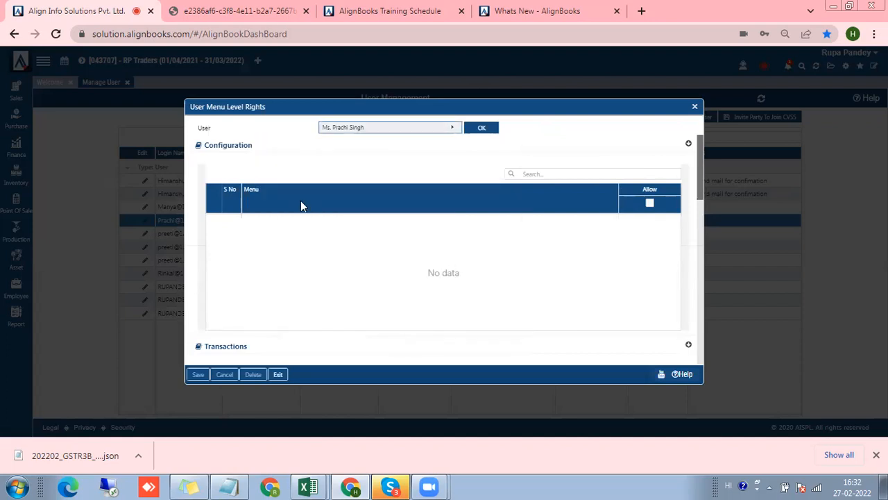
pyautogui.click(483, 130)
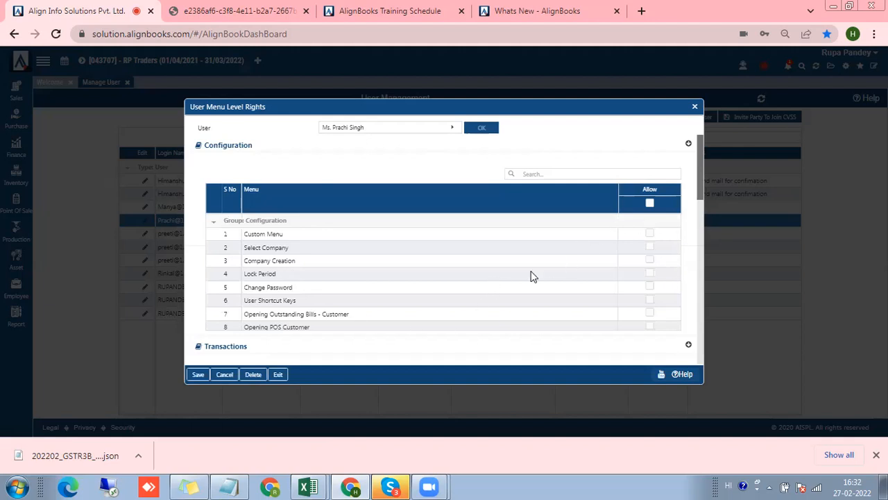
pyautogui.scroll(-1, 656, 204)
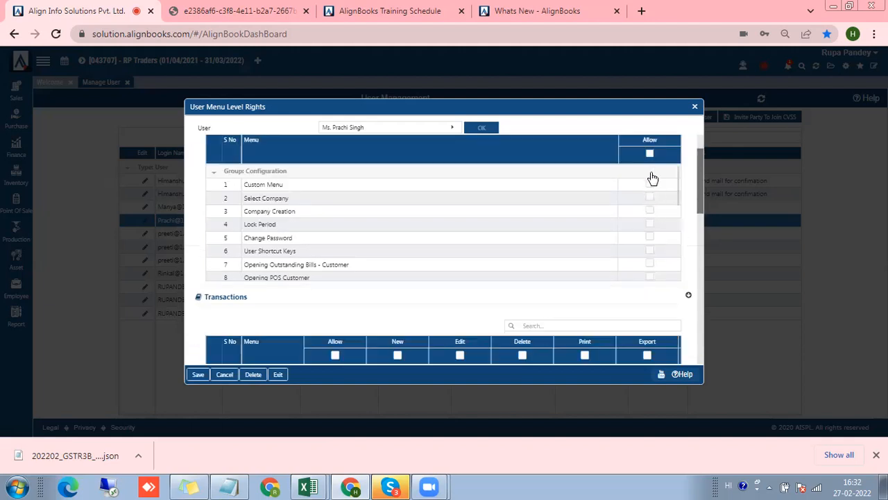
pyautogui.click(650, 168)
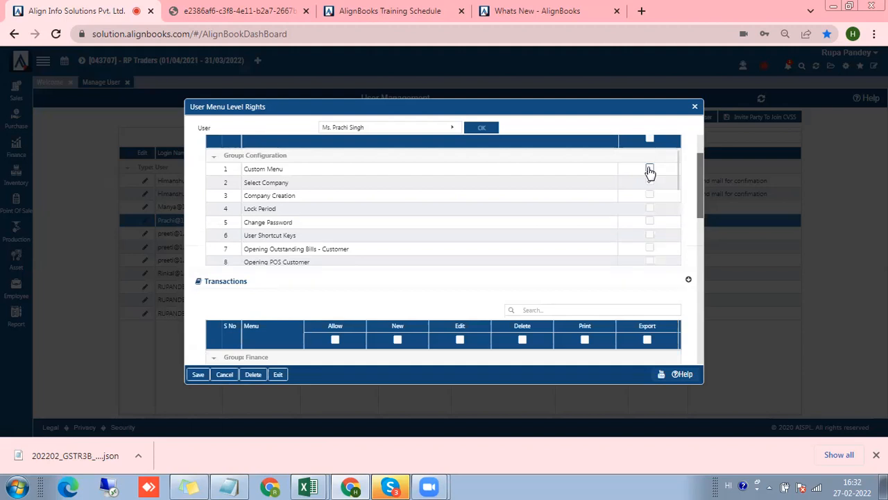
pyautogui.click(649, 210)
pyautogui.moveTo(698, 197); pyautogui.dragTo(704, 227)
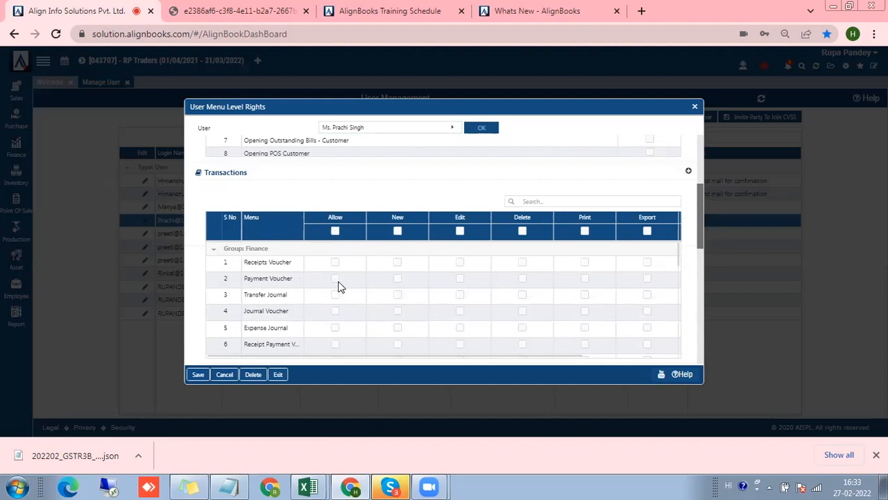
pyautogui.scroll(-3, 283, 284)
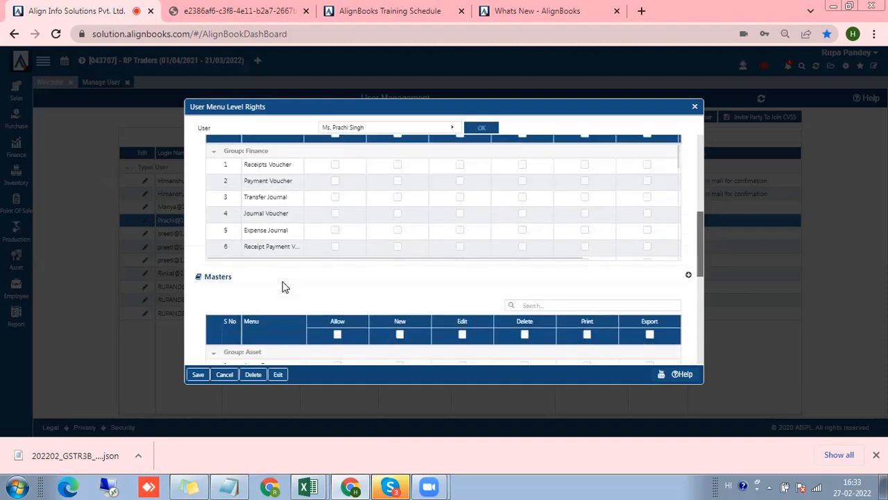
pyautogui.scroll(4, 321, 201)
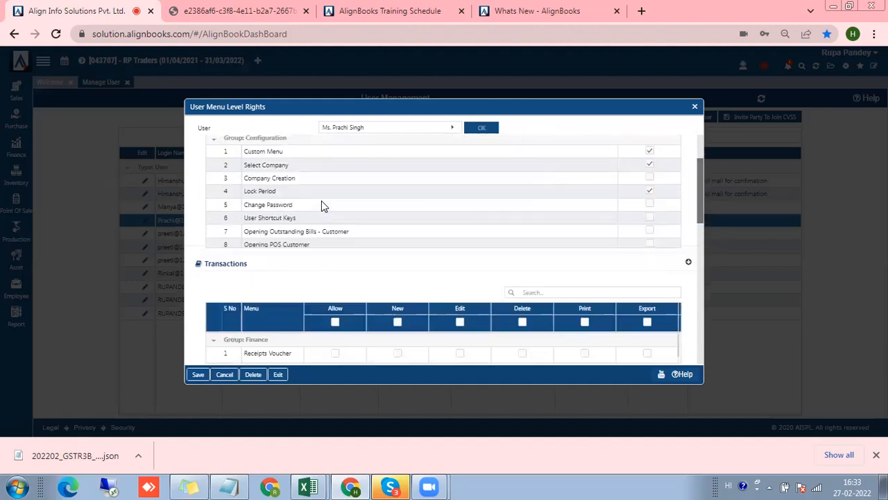
pyautogui.scroll(-4, 358, 238)
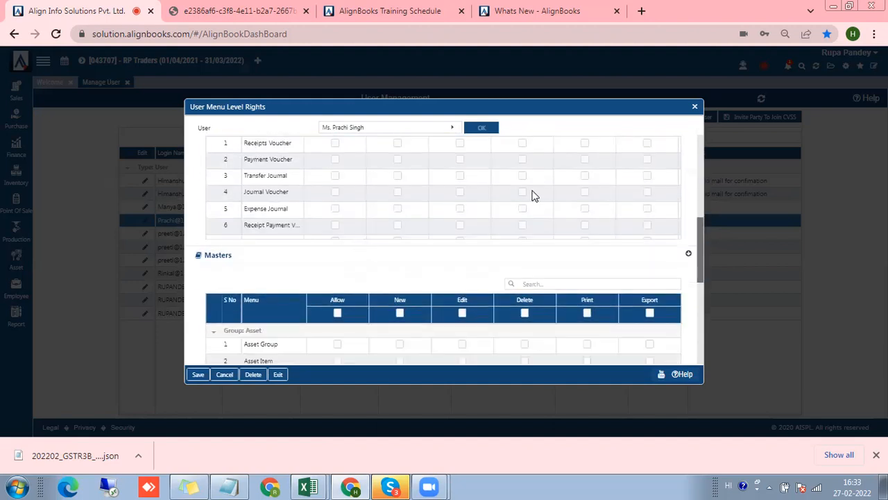
pyautogui.scroll(-3, 350, 280)
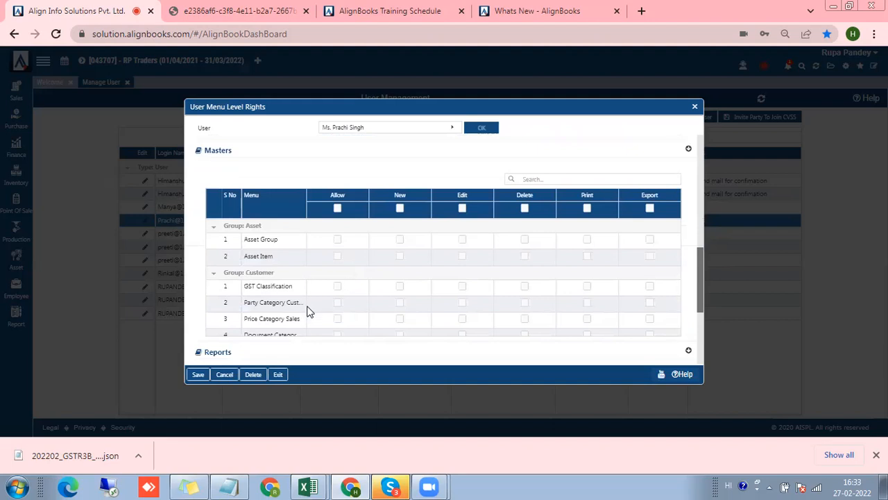
# - Allow every Masters entry, then save and close the menu rights window
pyautogui.click(337, 210)
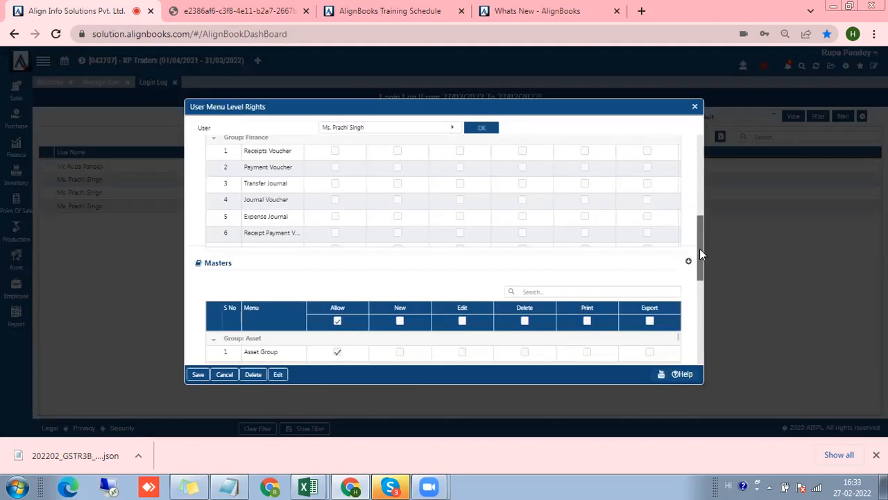
pyautogui.moveTo(700, 248); pyautogui.dragTo(701, 338)
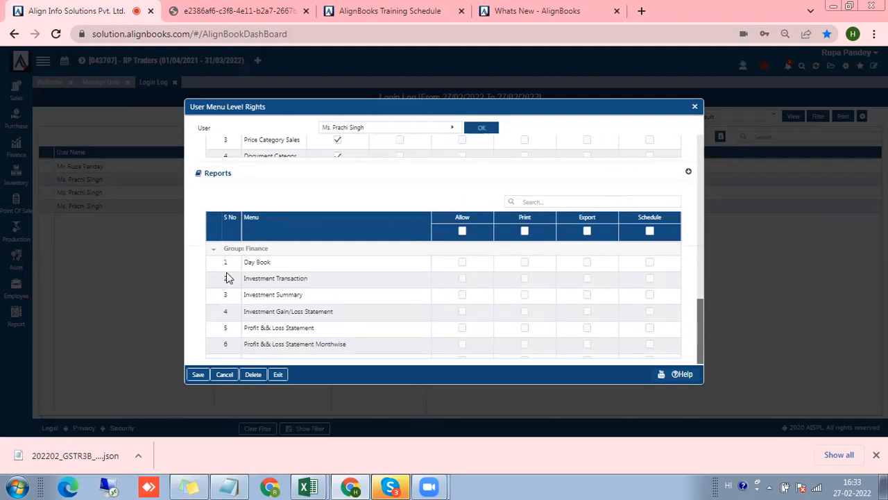
pyautogui.click(197, 375)
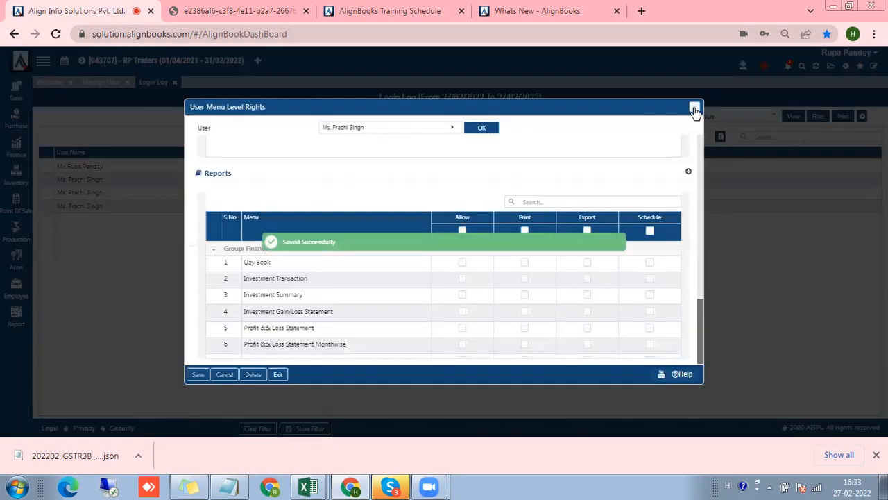
pyautogui.click(695, 109)
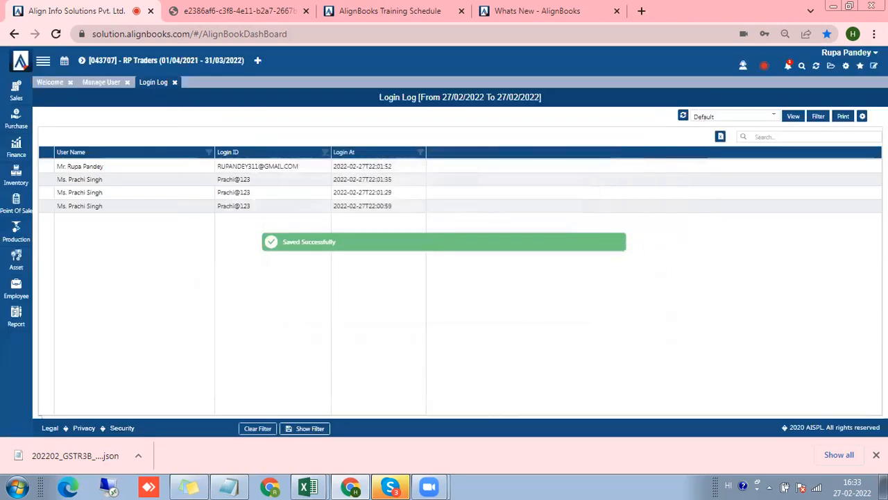
# - Load the same user's Data Access Right (Default counter, All data availability) and check the empty Skip Company Access list
pyautogui.click(846, 67)
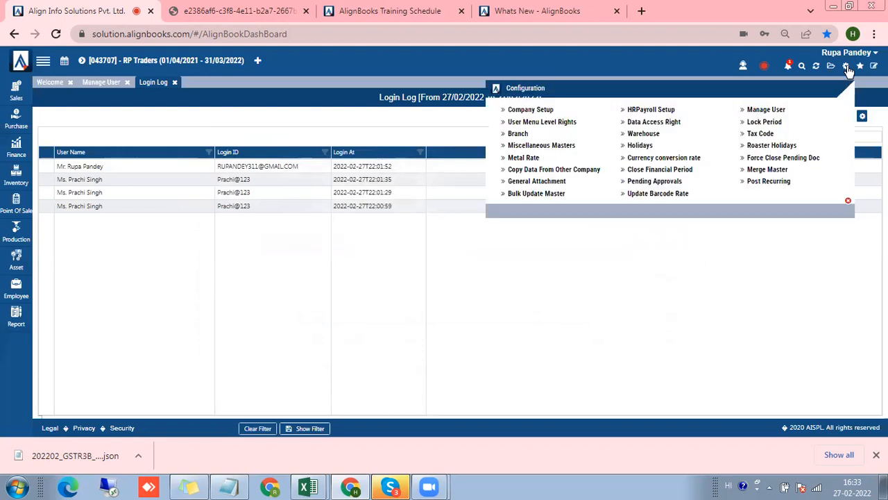
pyautogui.click(661, 123)
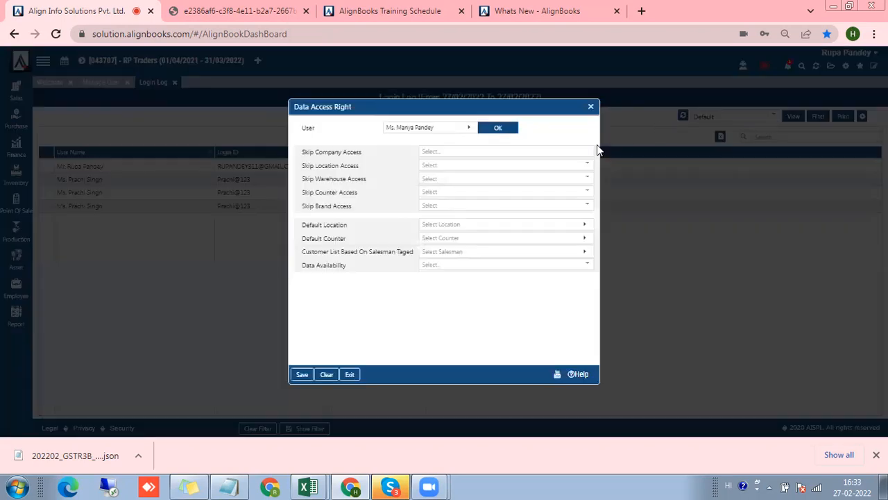
pyautogui.click(430, 130)
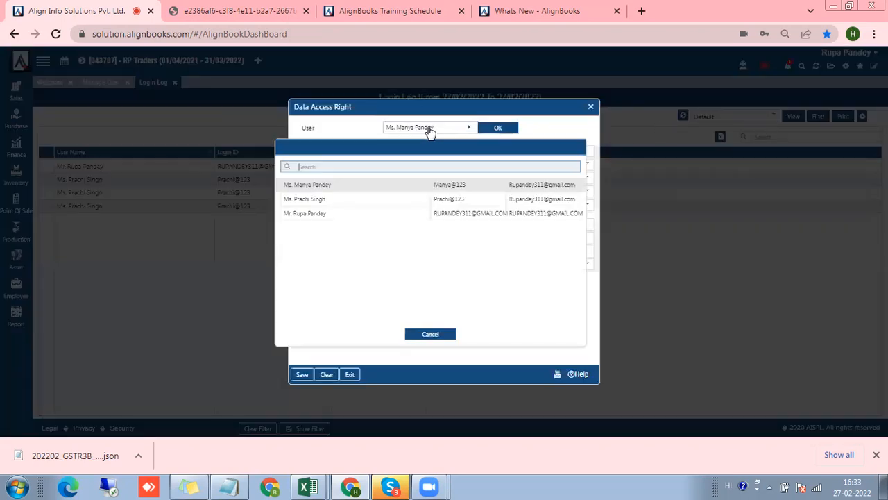
pyautogui.click(350, 206)
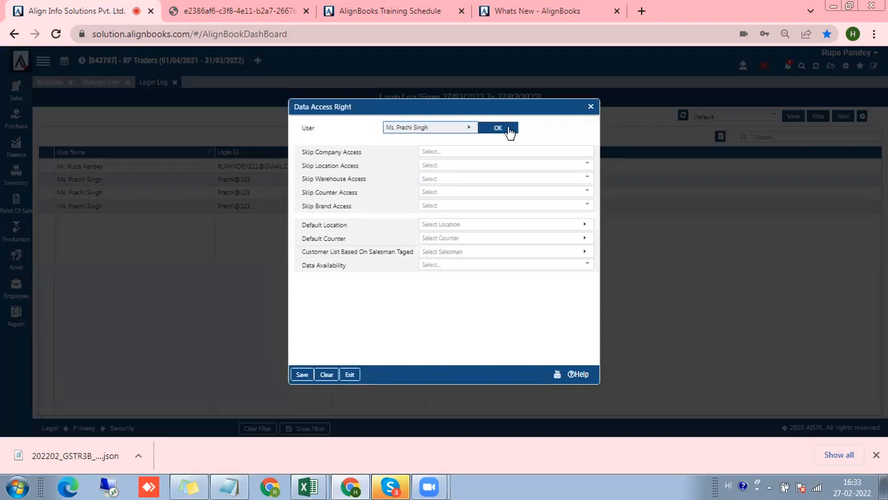
pyautogui.click(508, 131)
pyautogui.click(458, 157)
pyautogui.click(388, 170)
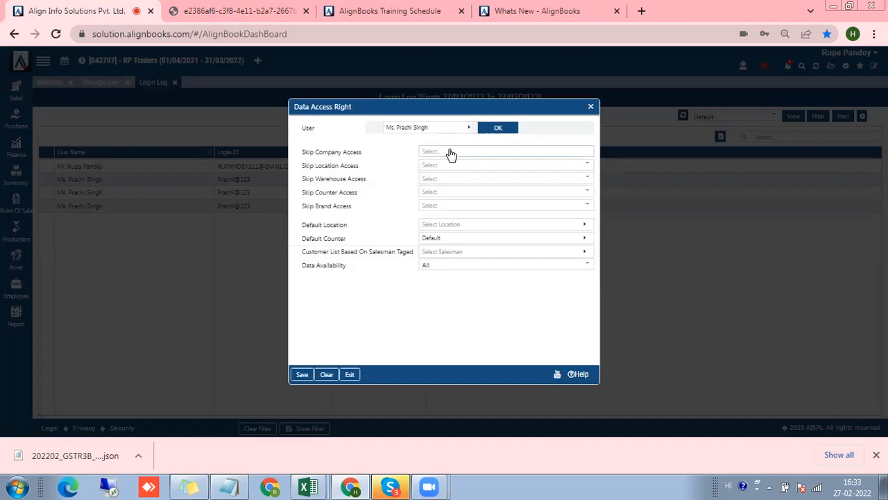
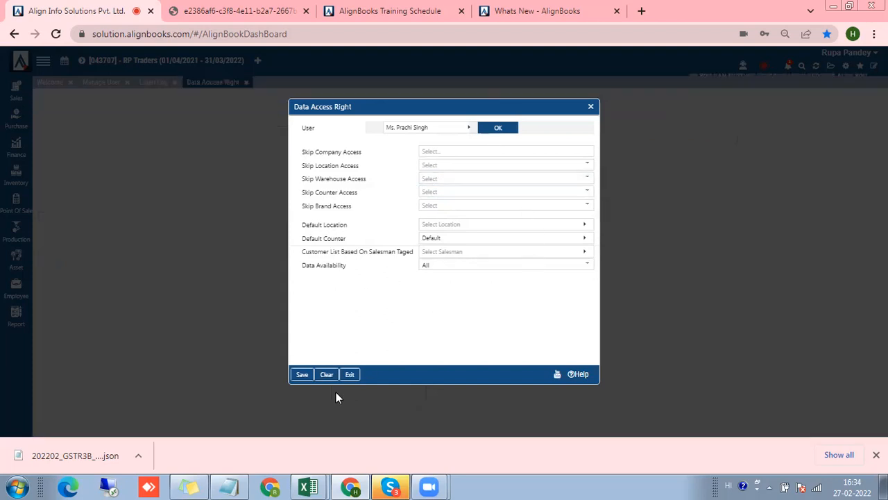
# - Save the user's data access restrictions and log out of the admin account
pyautogui.click(303, 375)
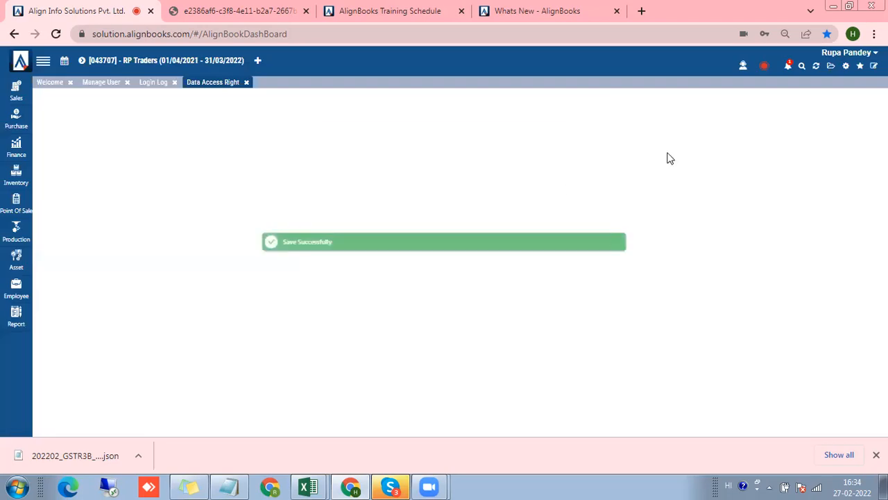
pyautogui.click(866, 55)
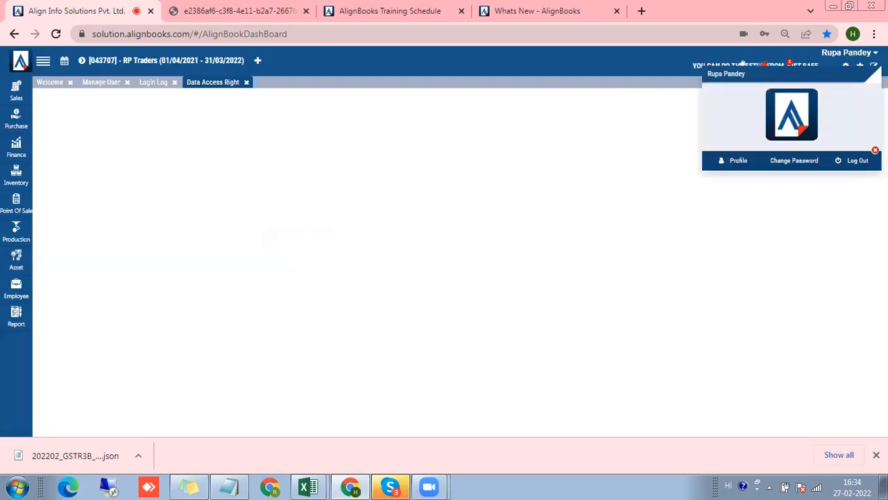
pyautogui.click(857, 162)
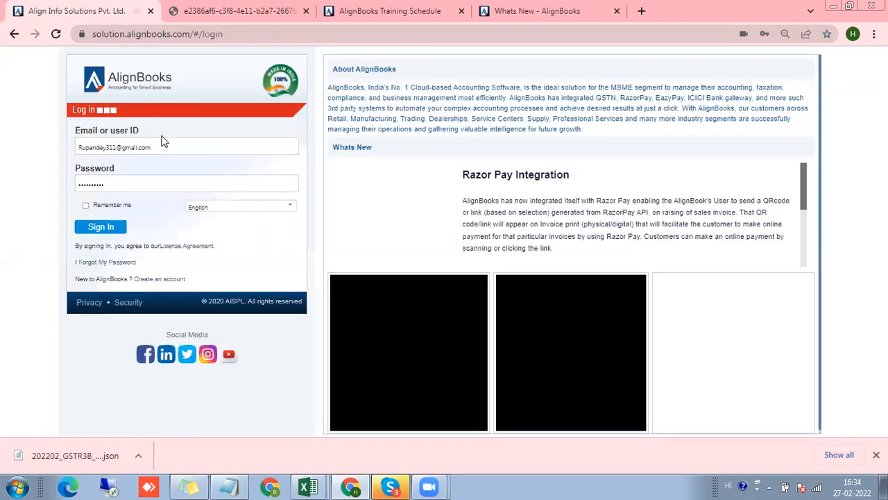
# - Replace the prefilled login ID with the restricted user's ID, enter a password, and try signing in
pyautogui.doubleClick(163, 145)
pyautogui.hotkey('ctrl', 'a')
pyautogui.press('BackSpace')
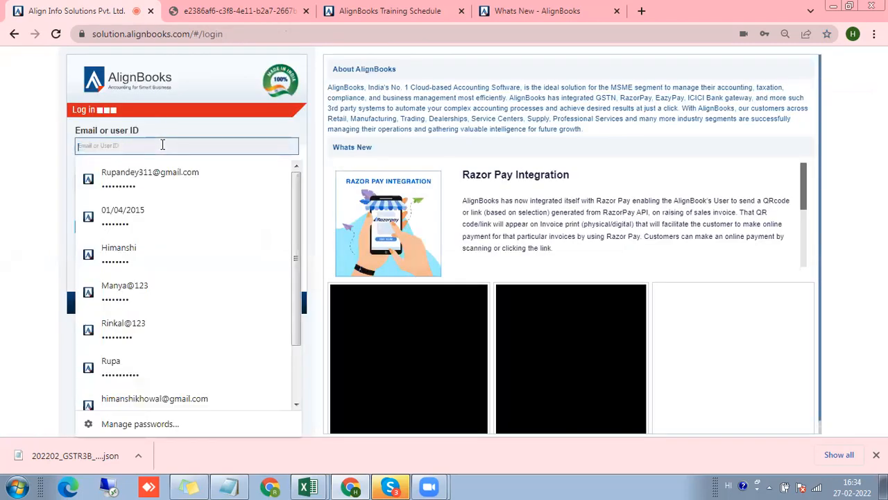
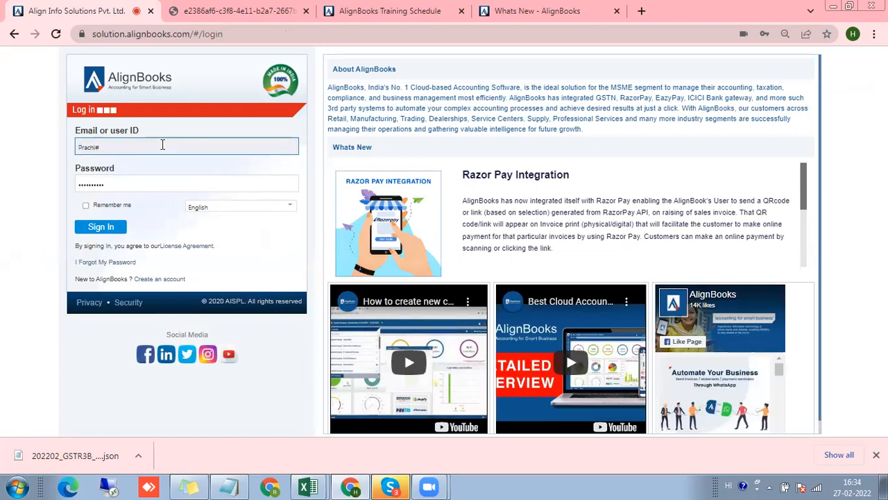
pyautogui.doubleClick(114, 184)
pyautogui.press('BackSpace')
pyautogui.write('••')
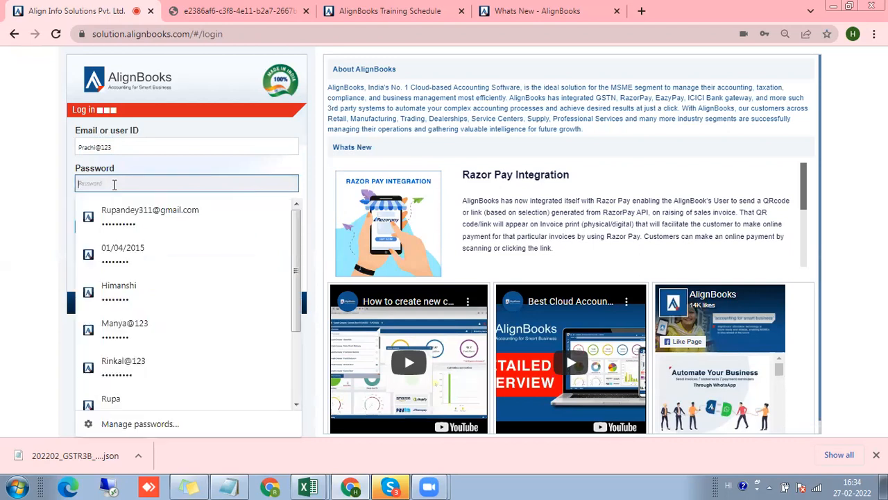
pyautogui.write('•••')
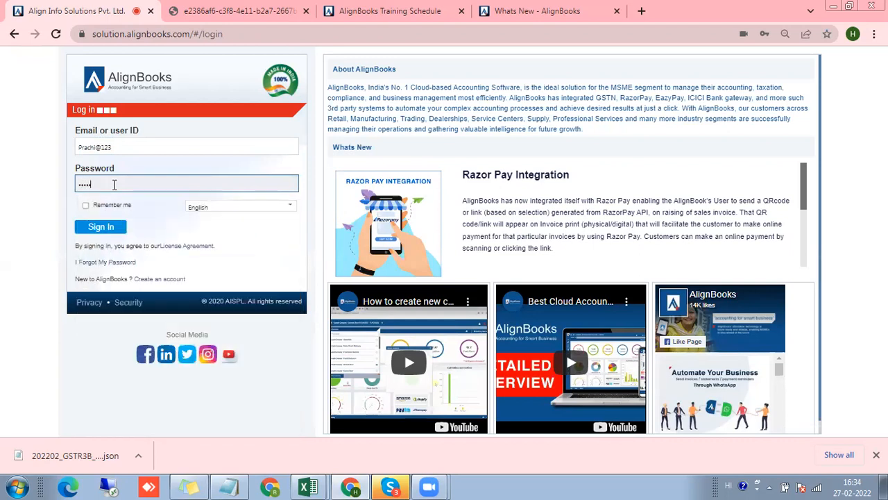
pyautogui.write('••')
pyautogui.click(108, 229)
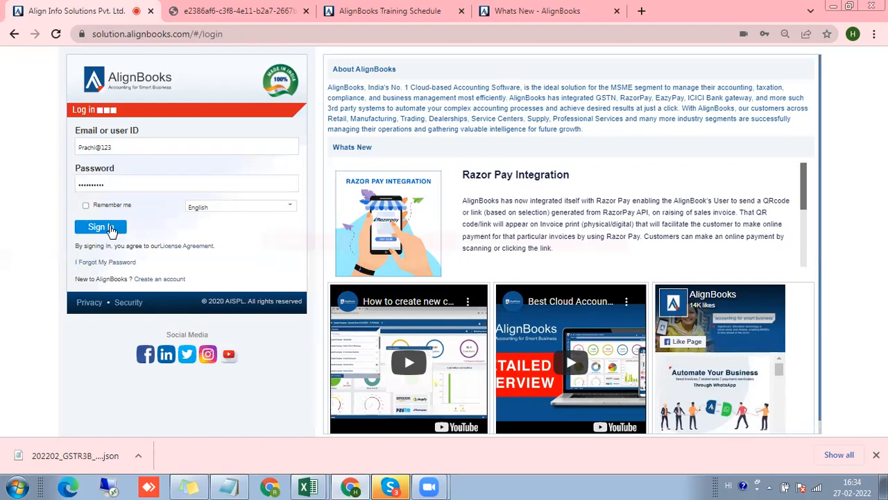
# - Re-enter the correct password for the restricted user and sign in again
pyautogui.doubleClick(119, 184)
pyautogui.press('BackSpace')
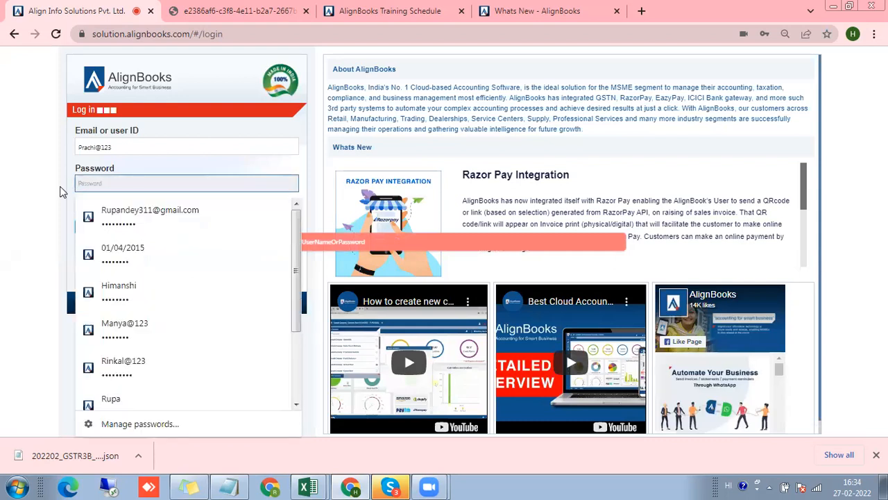
pyautogui.write('•')
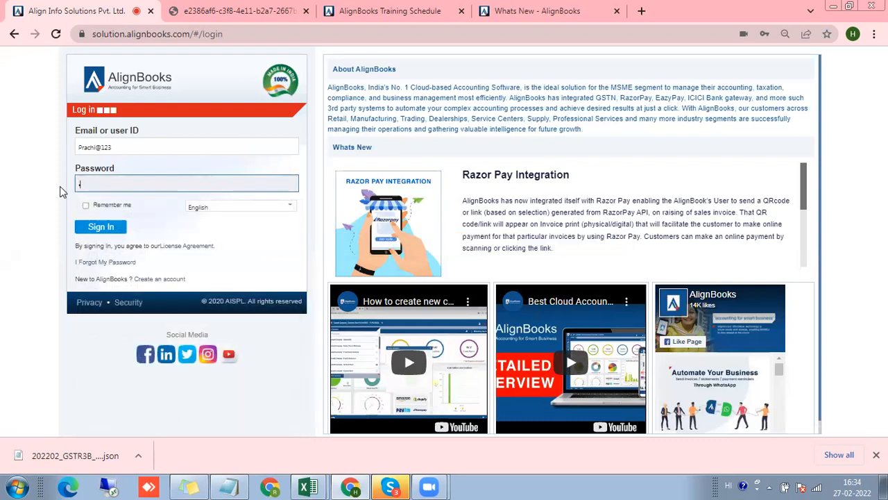
pyautogui.press('BackSpace')
pyautogui.write('•')
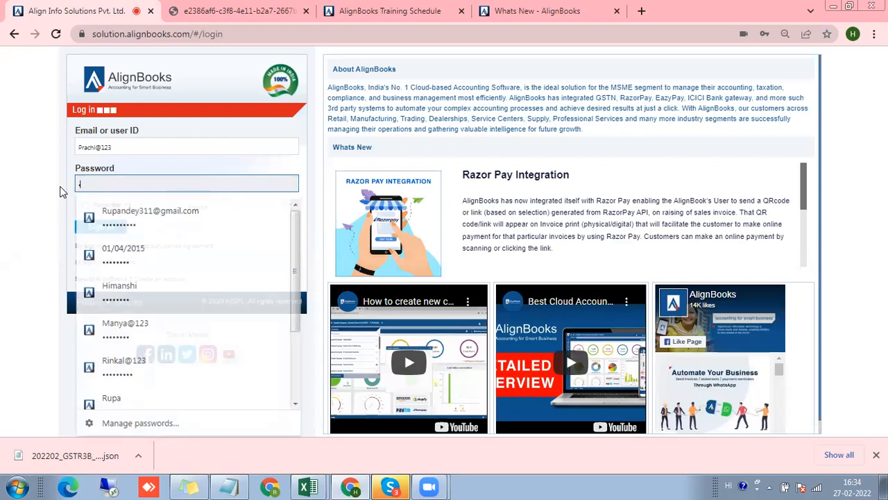
pyautogui.write('•••••')
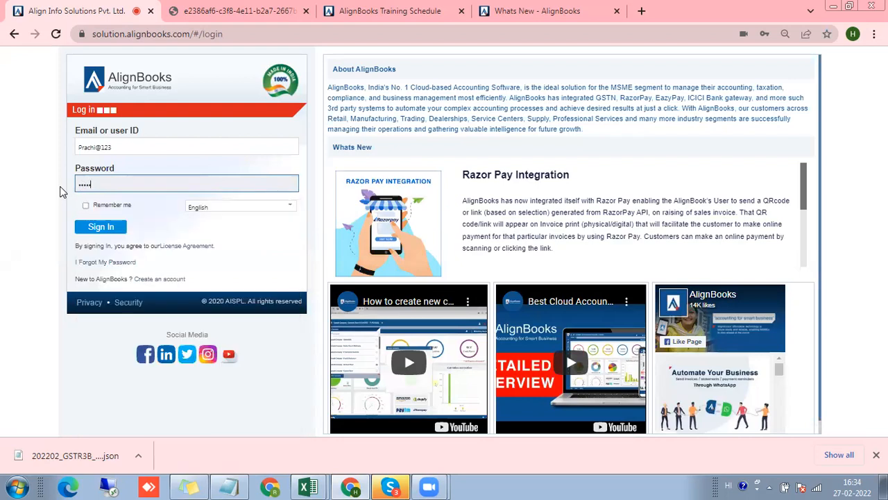
pyautogui.write('•••')
pyautogui.click(104, 226)
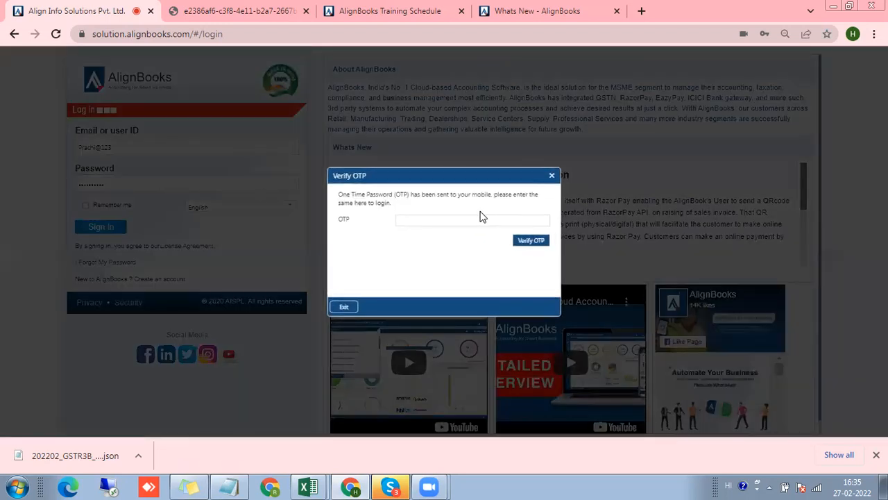
# - Enter the one-time password sent to the mobile and verify it
pyautogui.click(439, 218)
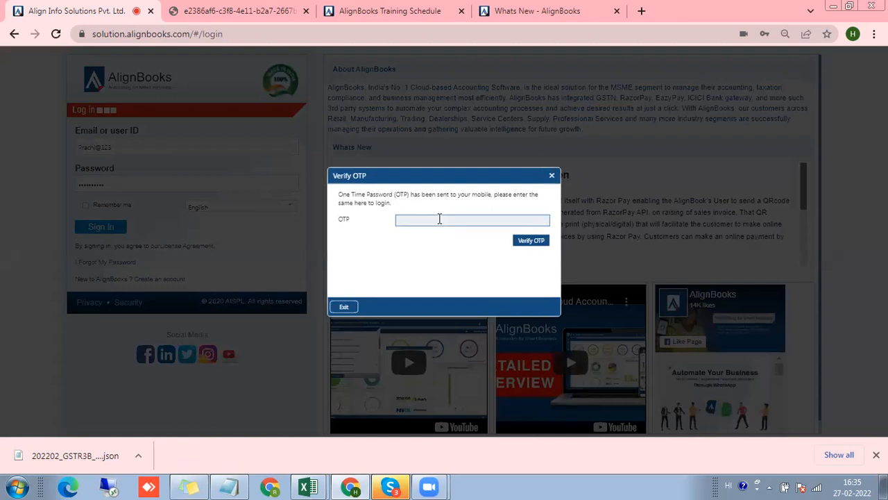
pyautogui.click(522, 240)
# - Complete sign-in as the restricted user and dismiss Chrome's password breach and save-password prompts
pyautogui.click(100, 230)
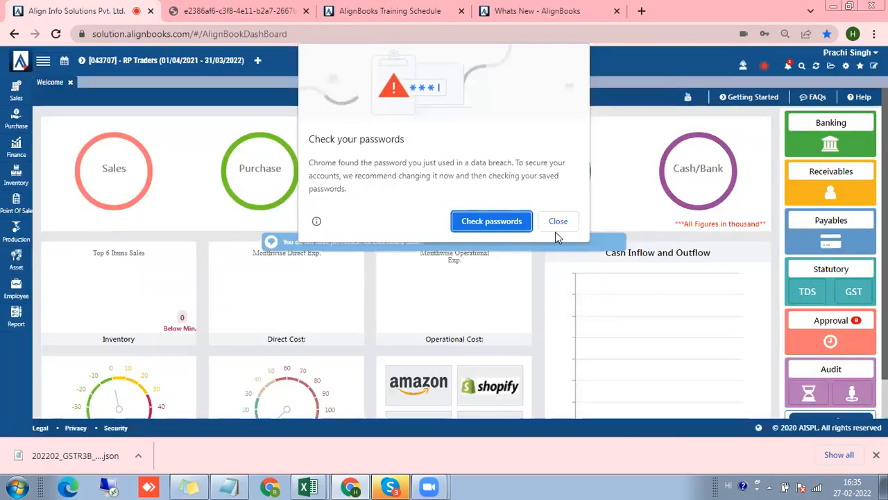
pyautogui.click(556, 226)
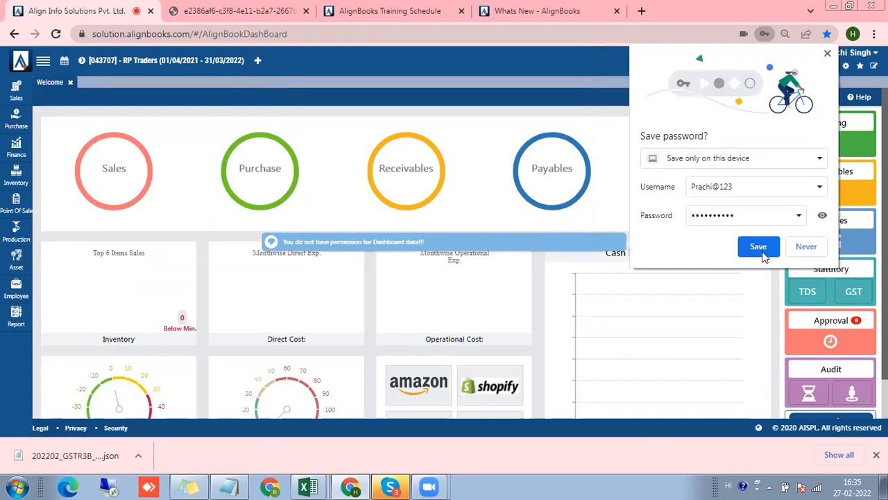
pyautogui.click(806, 248)
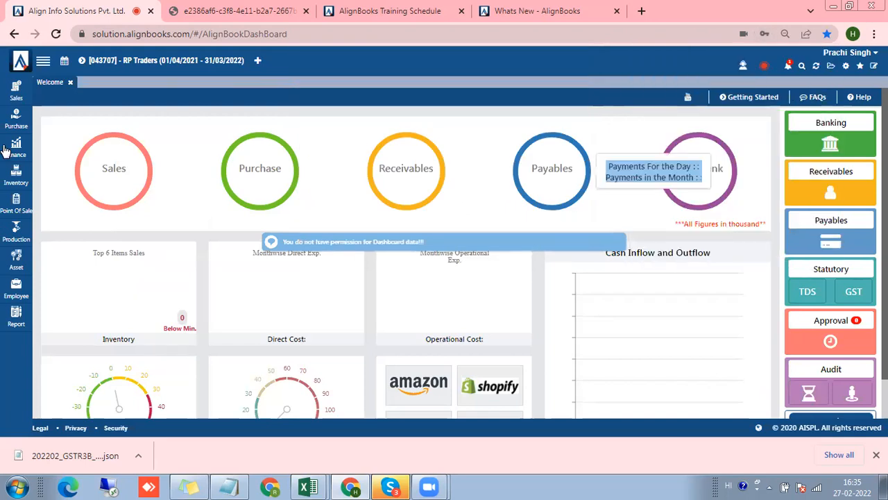
# - Check the sidebar modules and All Reports, whose report lists are empty, then close the reports page
pyautogui.moveTo(15, 100)
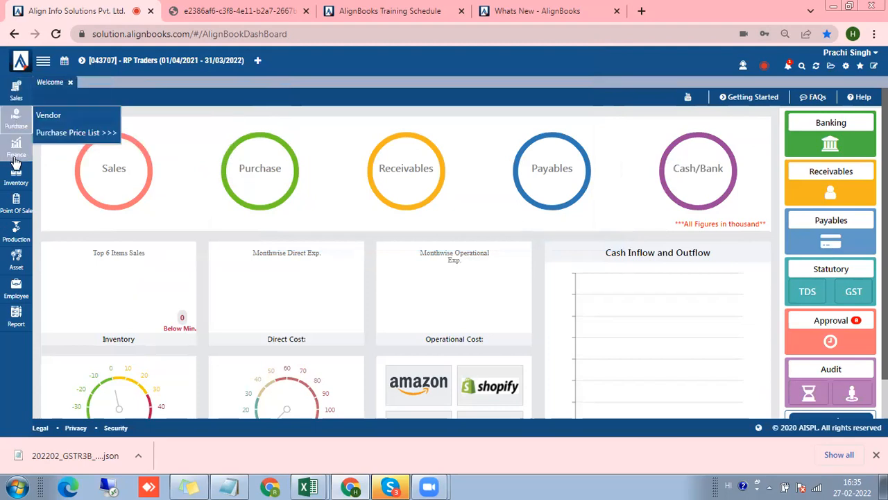
pyautogui.moveTo(15, 159)
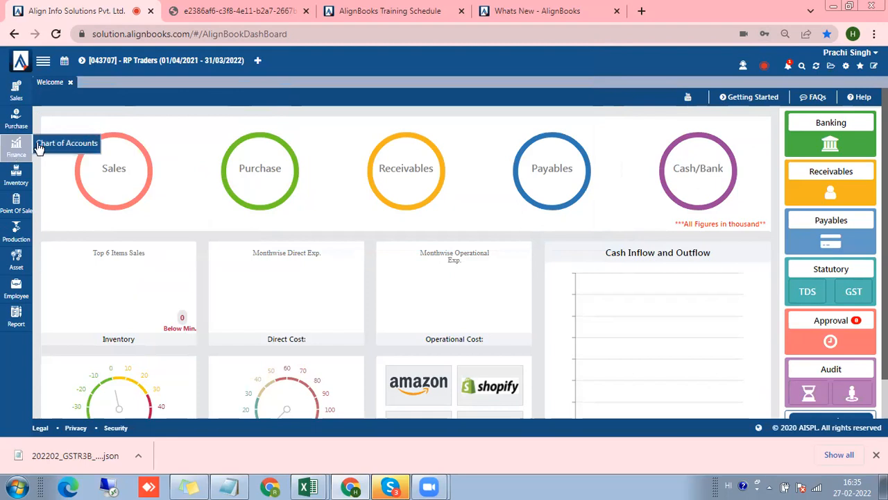
pyautogui.moveTo(16, 175)
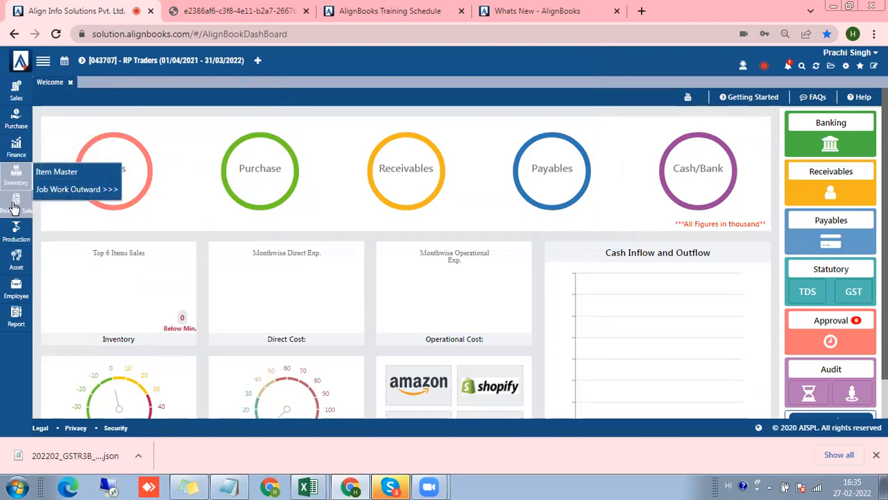
pyautogui.moveTo(15, 207)
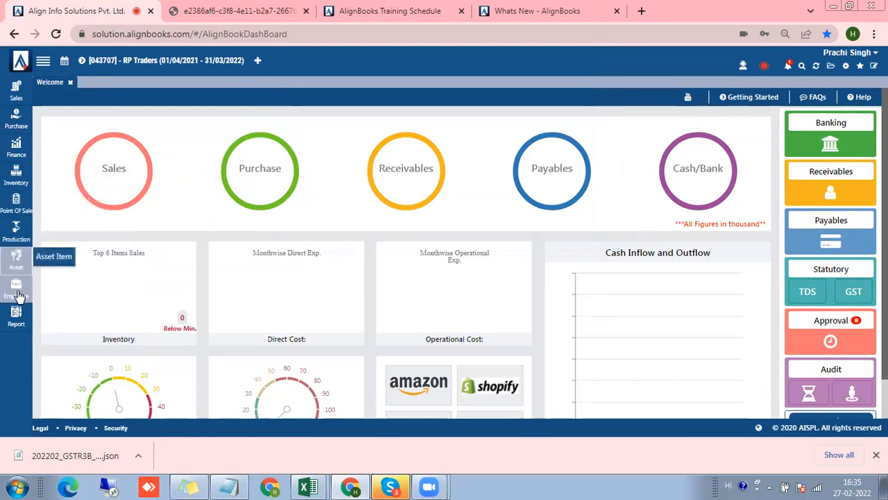
pyautogui.moveTo(19, 317)
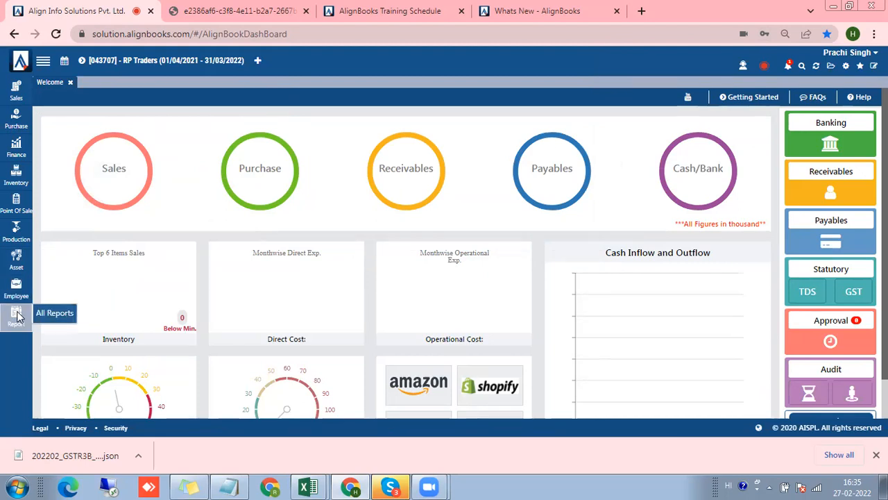
pyautogui.click(68, 317)
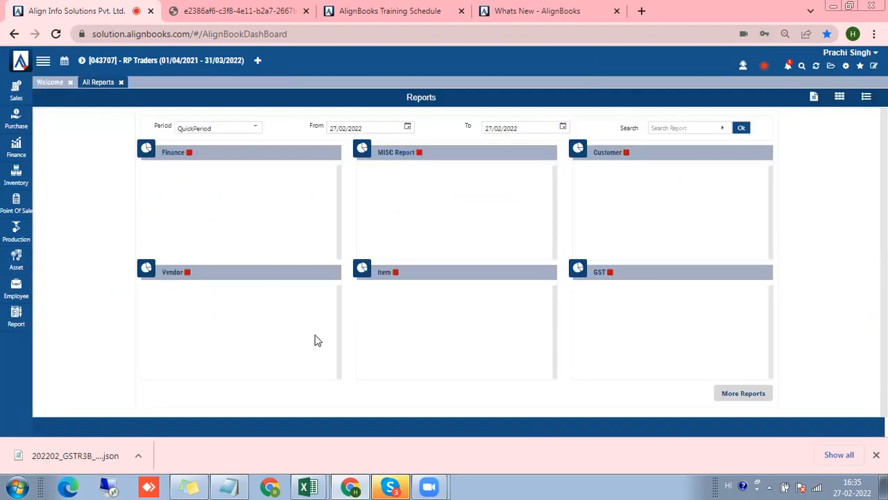
pyautogui.click(728, 396)
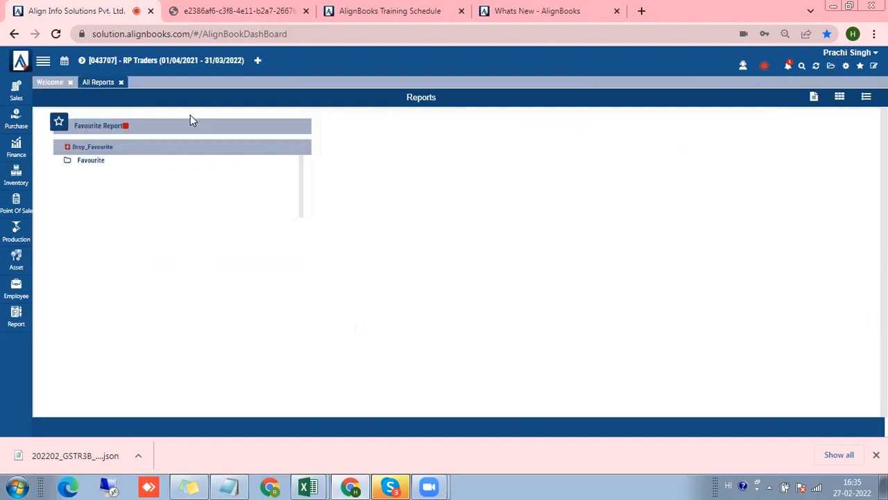
pyautogui.click(122, 82)
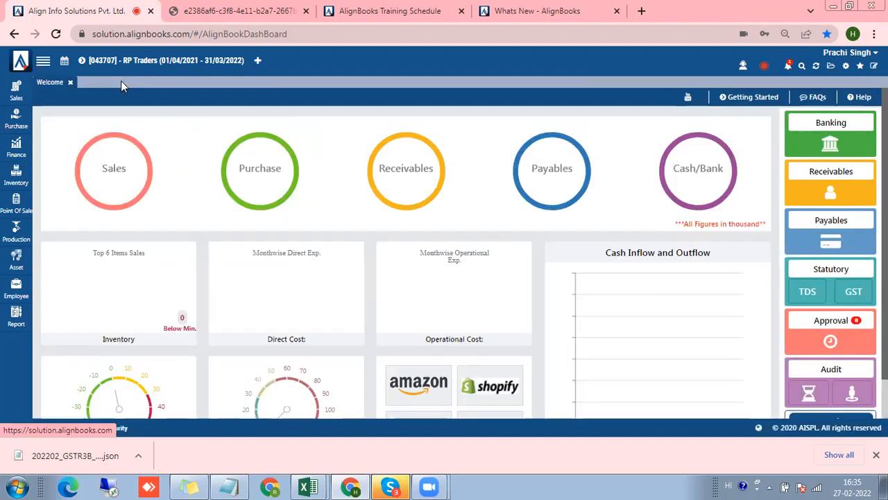
pyautogui.click(854, 53)
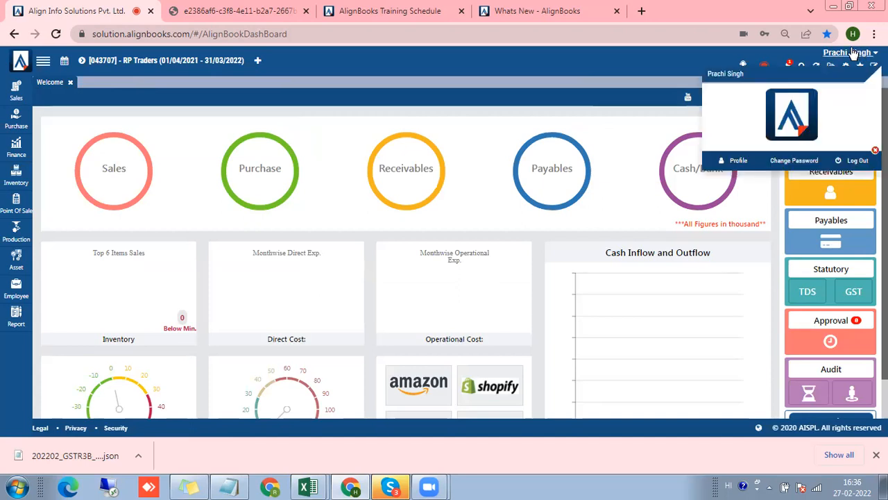
# - Log out, sign back in as administrator, skip the KYC request, and show the support contact panel
pyautogui.click(858, 161)
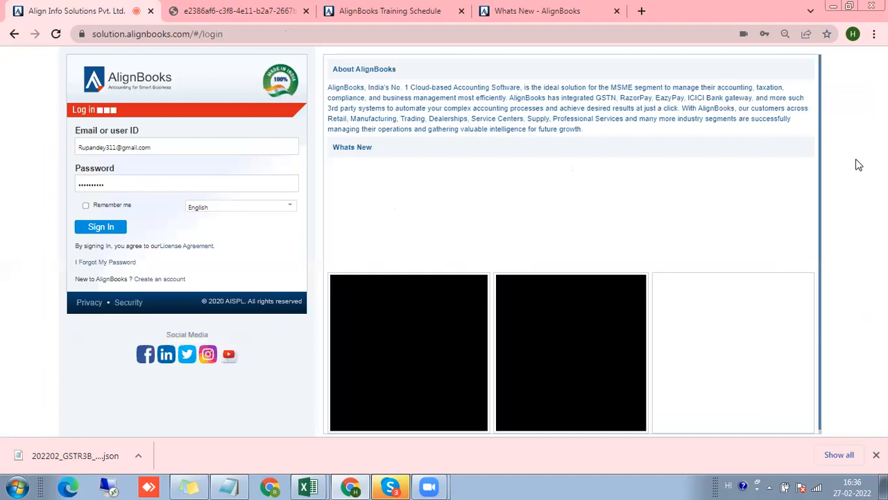
pyautogui.click(102, 227)
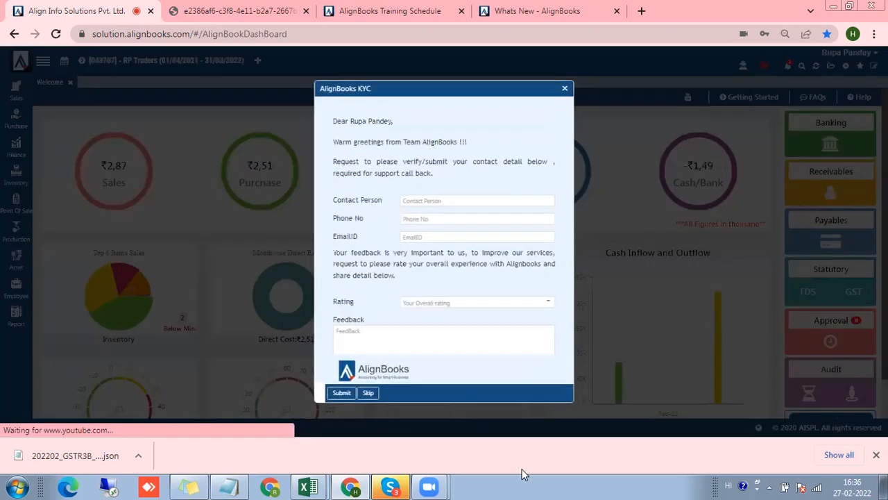
pyautogui.click(367, 393)
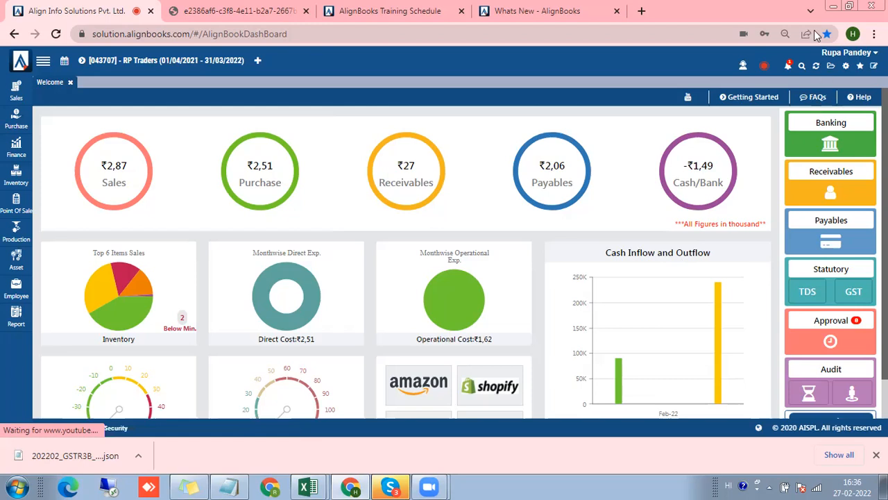
pyautogui.click(743, 67)
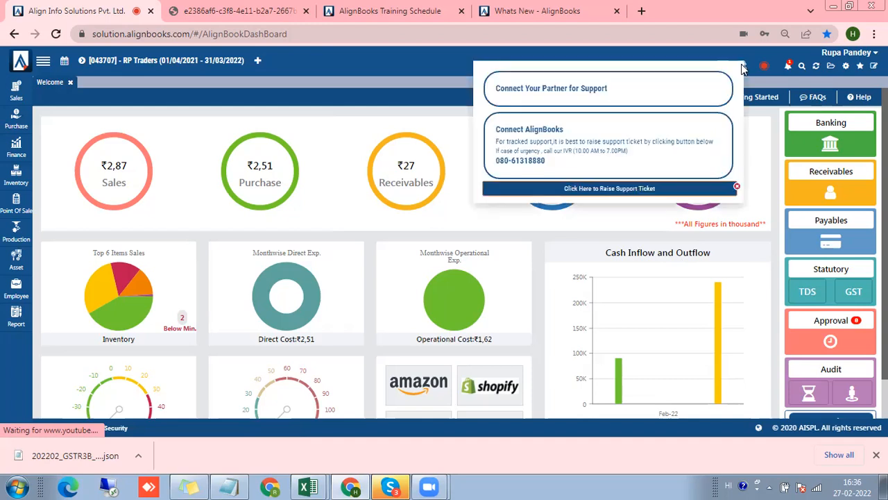